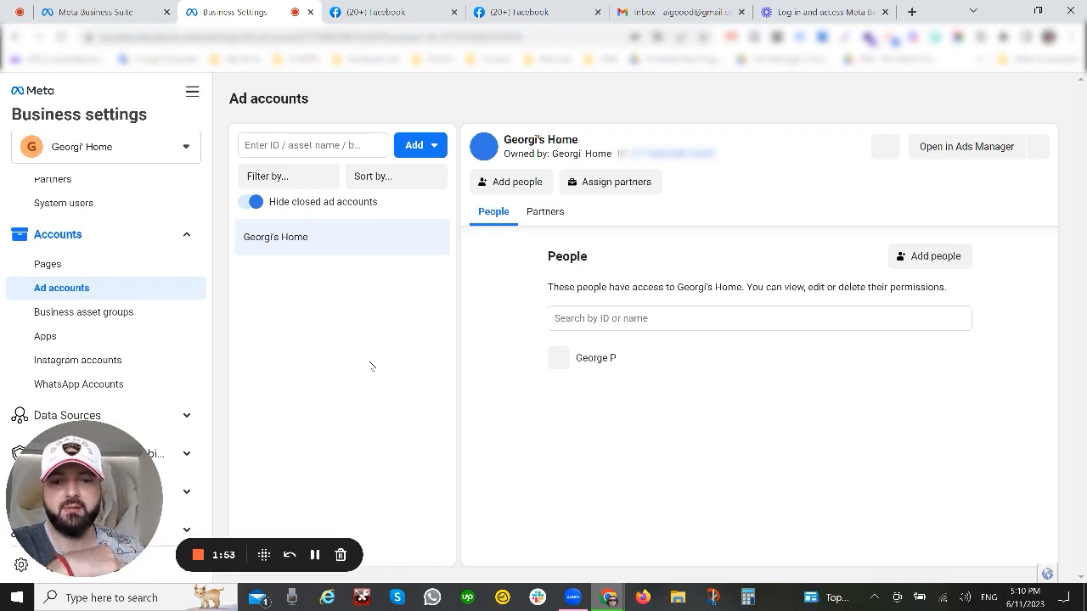
Review the Pages, Instagram accounts and WhatsApp accounts connected to the current business
{"action": "left_click", "coordinate": [68, 264]}
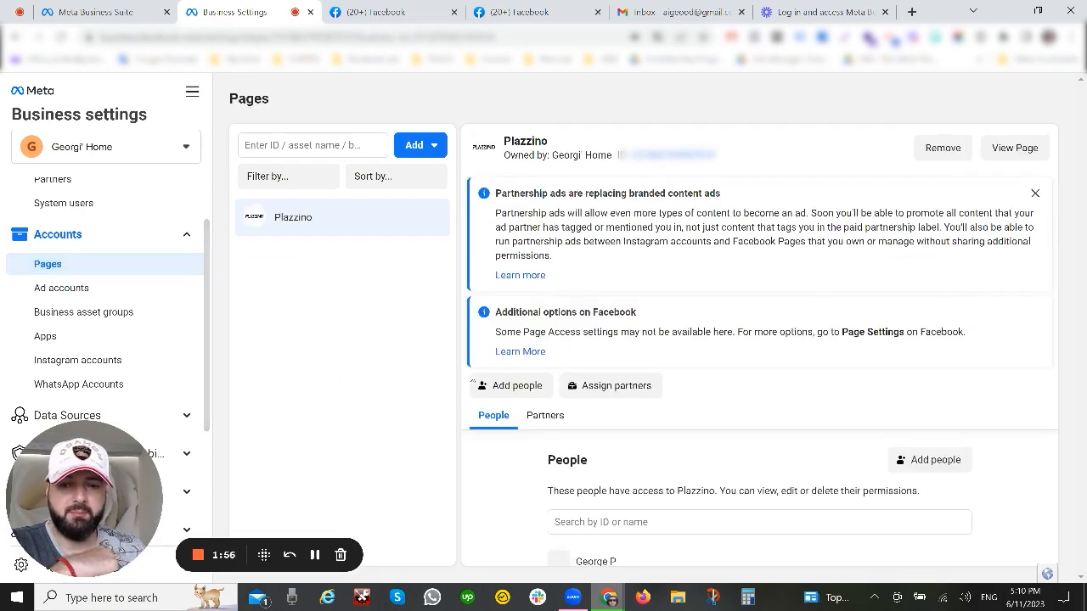
{"action": "scroll", "coordinate": [721, 543], "scroll_direction": "down", "scroll_amount": 3}
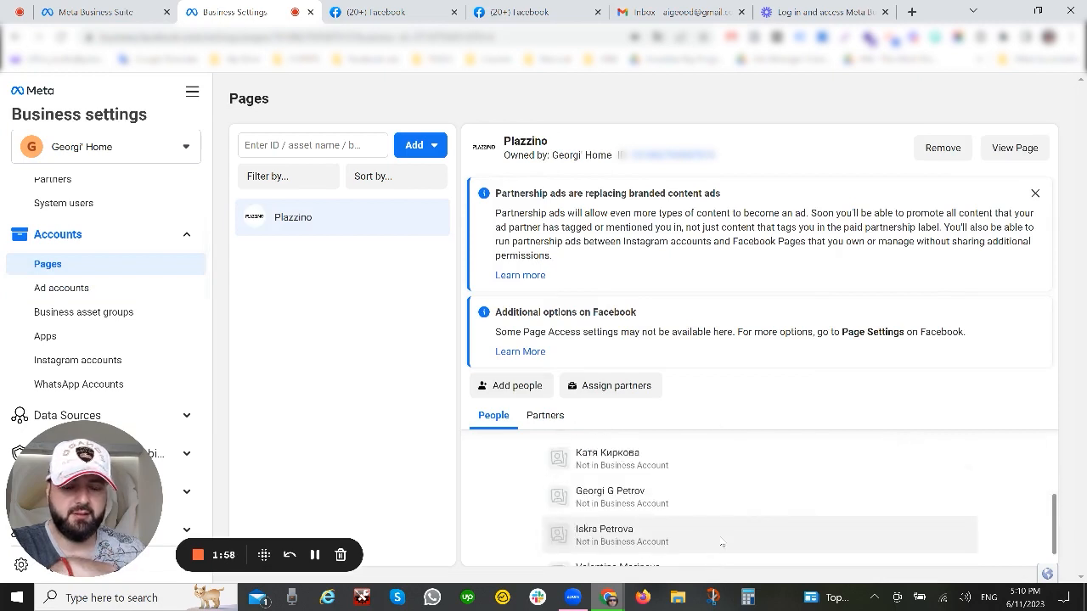
{"action": "scroll", "coordinate": [726, 523], "scroll_direction": "up", "scroll_amount": 3}
{"action": "scroll", "coordinate": [110, 323], "scroll_direction": "down", "scroll_amount": 2}
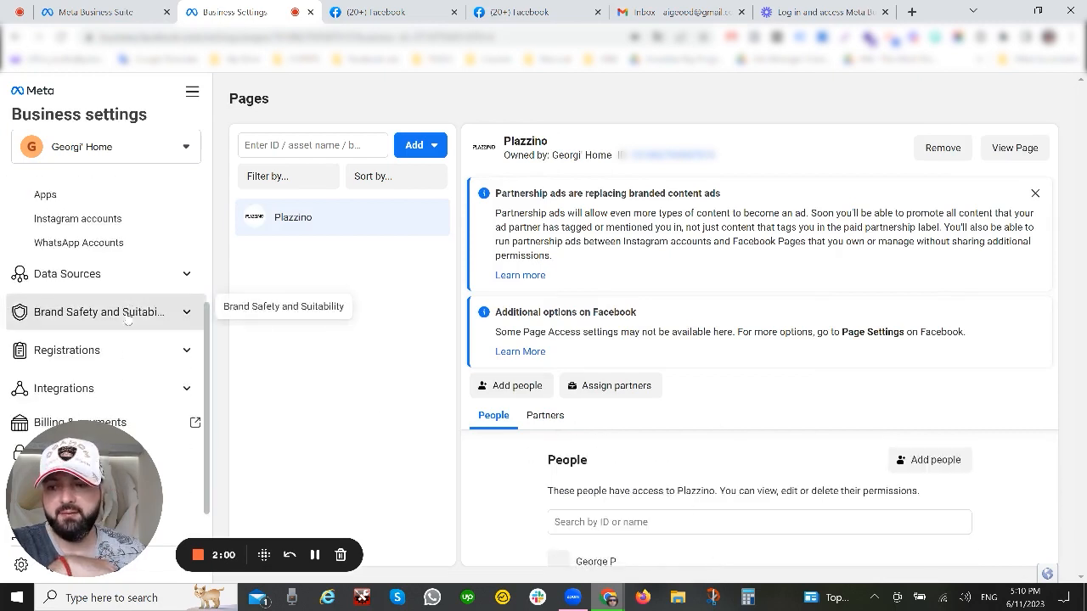
{"action": "left_click", "coordinate": [139, 218]}
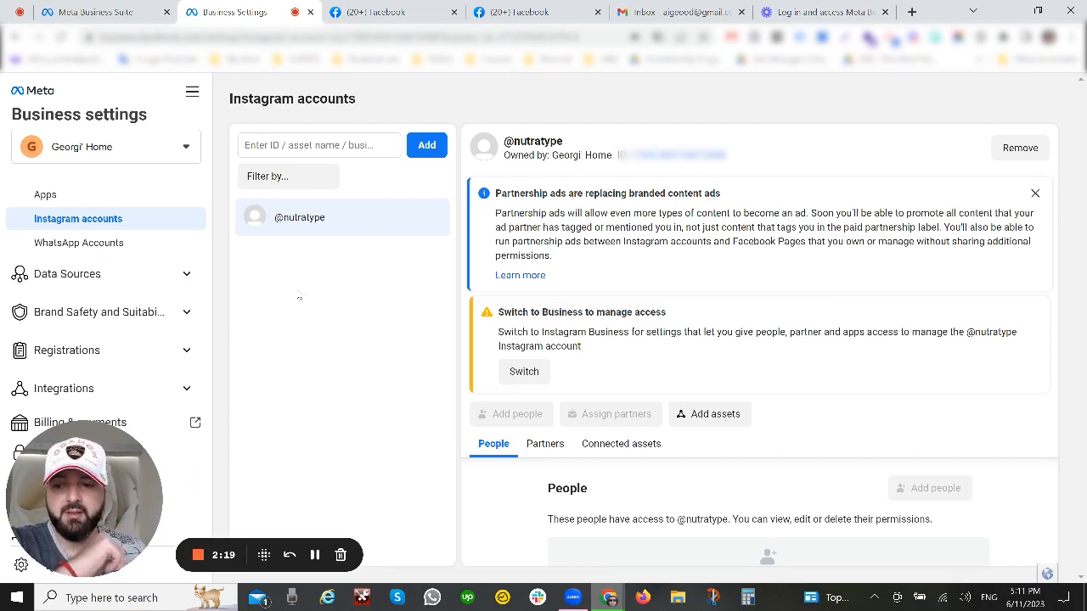
{"action": "scroll", "coordinate": [102, 281], "scroll_direction": "up", "scroll_amount": 1}
{"action": "left_click", "coordinate": [79, 285]}
{"action": "left_click", "coordinate": [67, 315]}
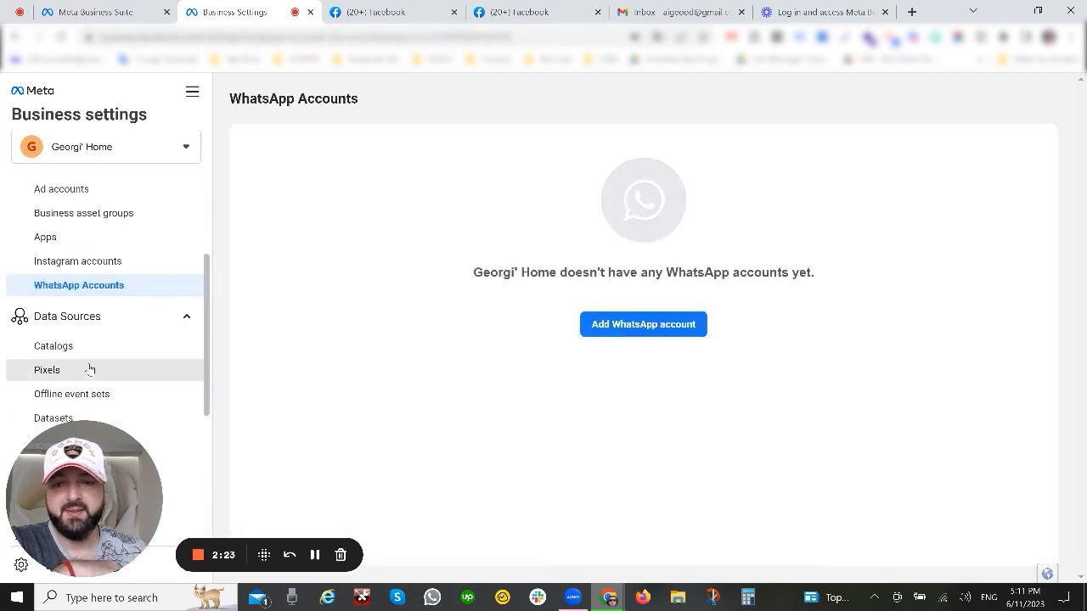
{"action": "left_click", "coordinate": [92, 371]}
{"action": "scroll", "coordinate": [176, 296], "scroll_direction": "down", "scroll_amount": 2}
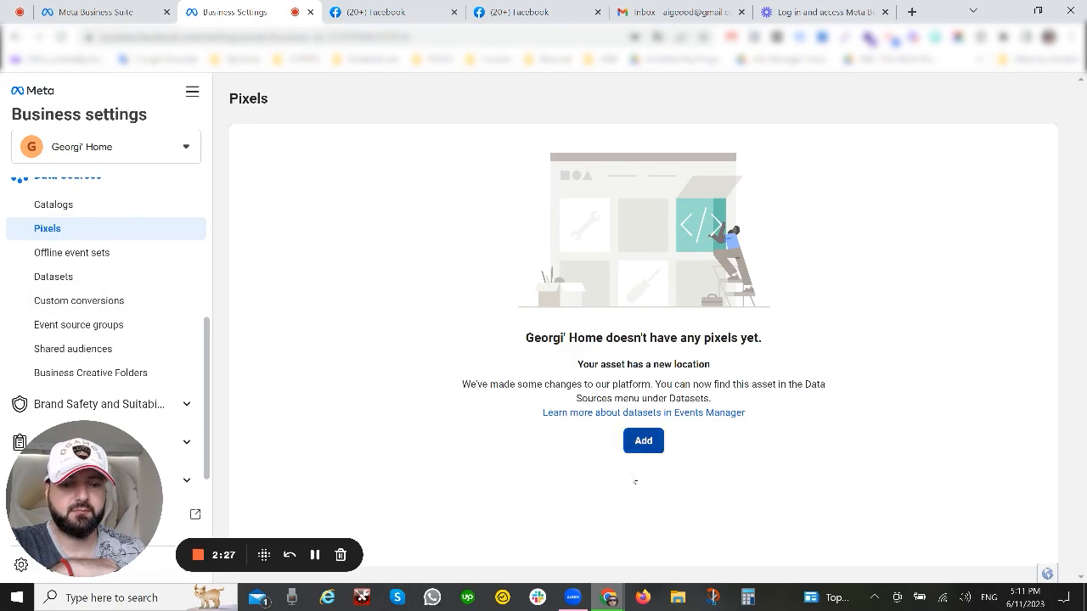
{"action": "left_click", "coordinate": [643, 440]}
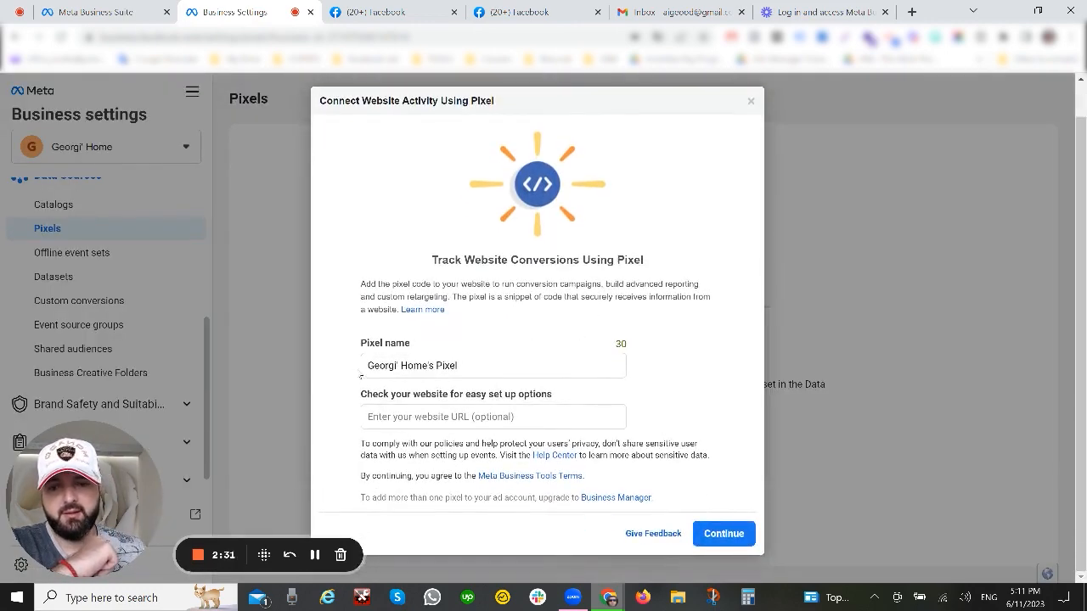
{"action": "left_click", "coordinate": [413, 417]}
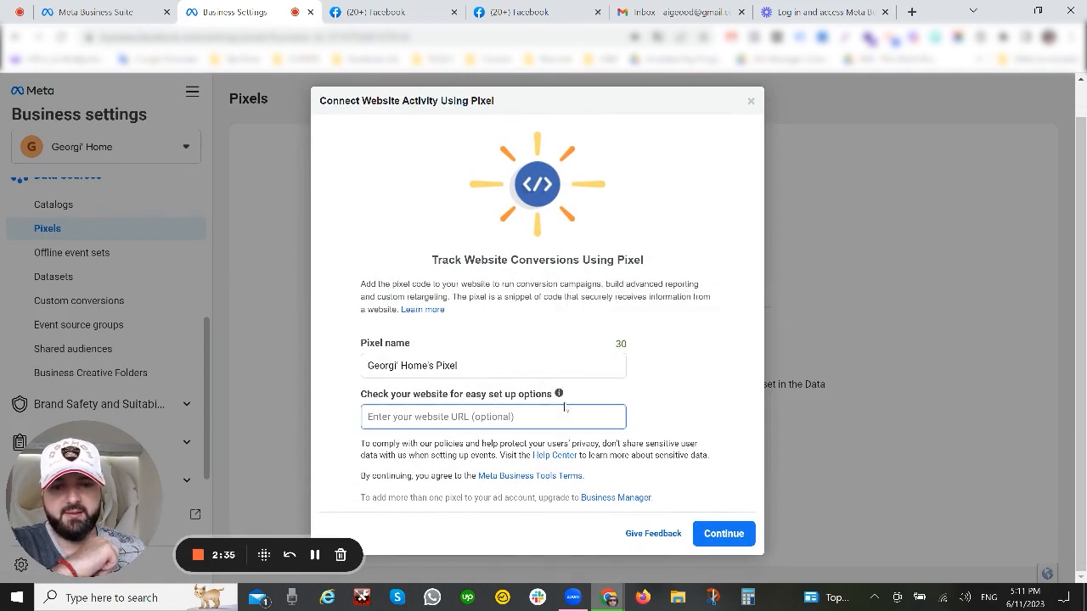
{"action": "left_click", "coordinate": [672, 185]}
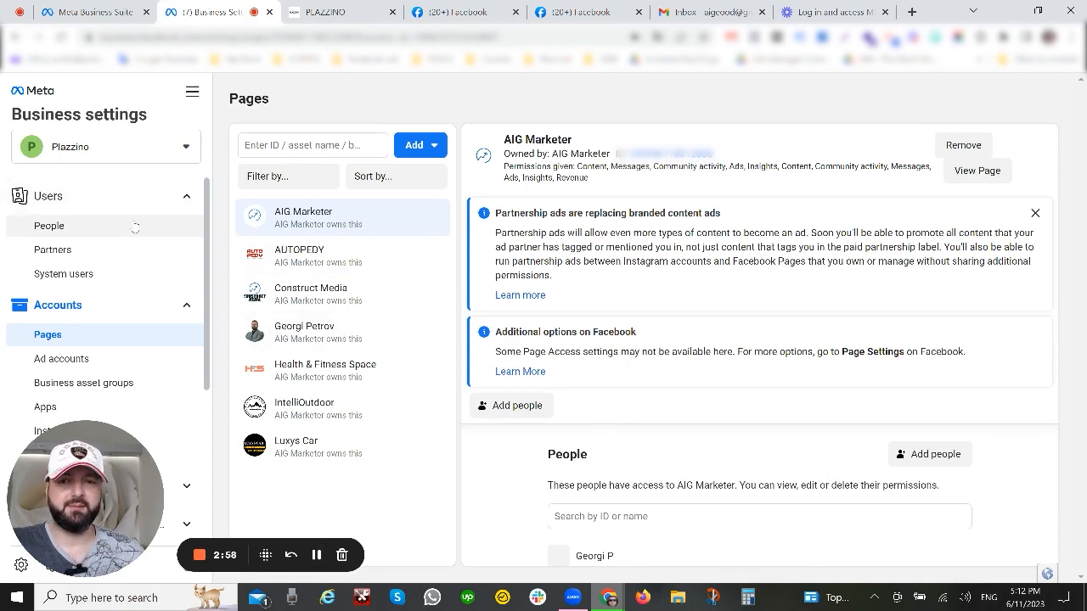
Review the people, partners and ad accounts of the Plazzino business
{"action": "left_click", "coordinate": [90, 230]}
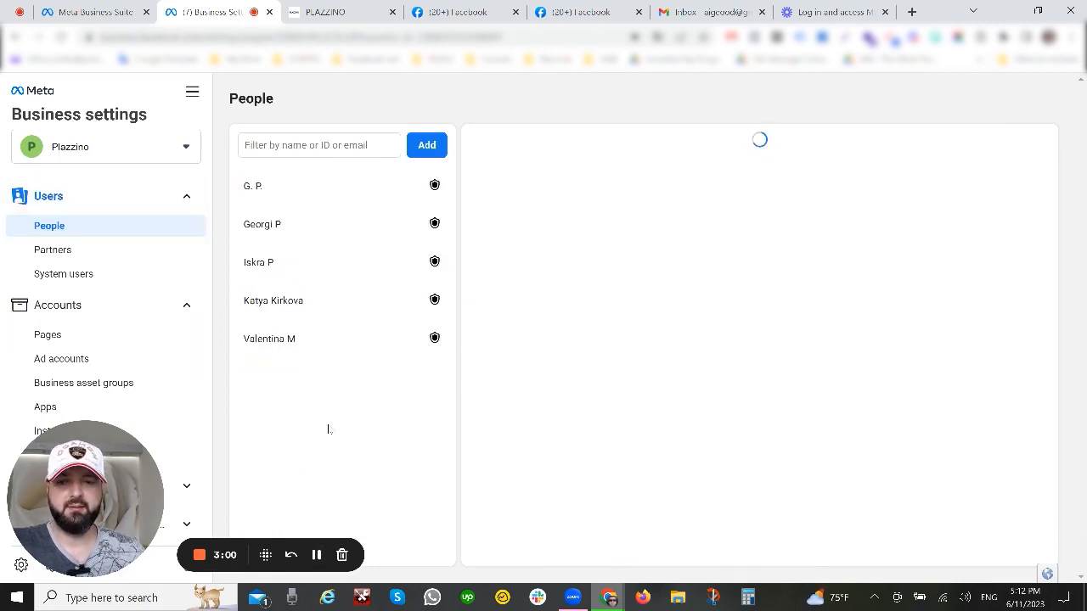
{"action": "left_click", "coordinate": [53, 250]}
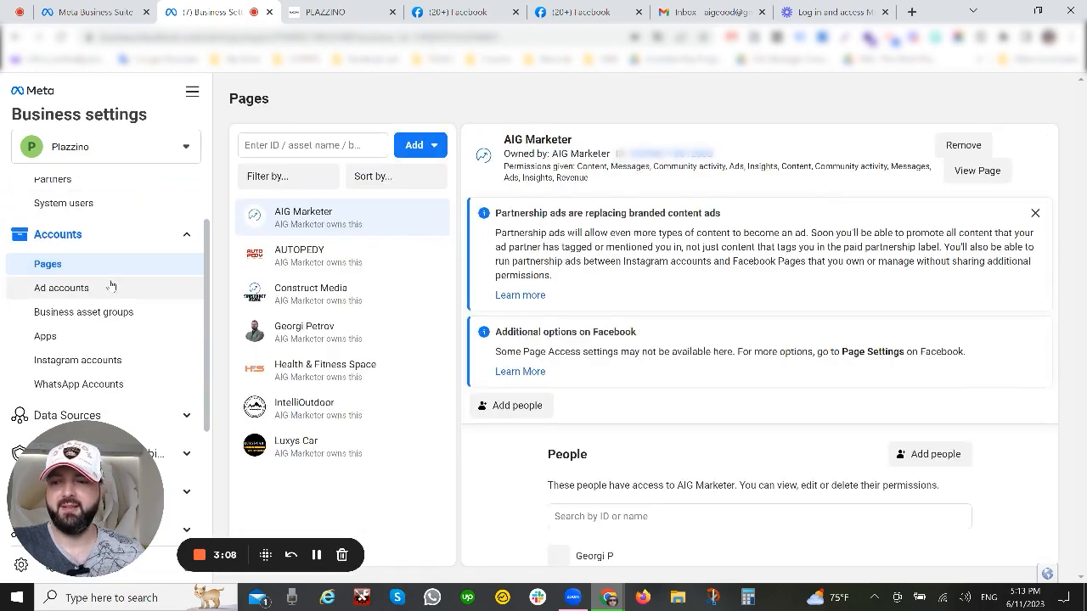
{"action": "left_click", "coordinate": [107, 288]}
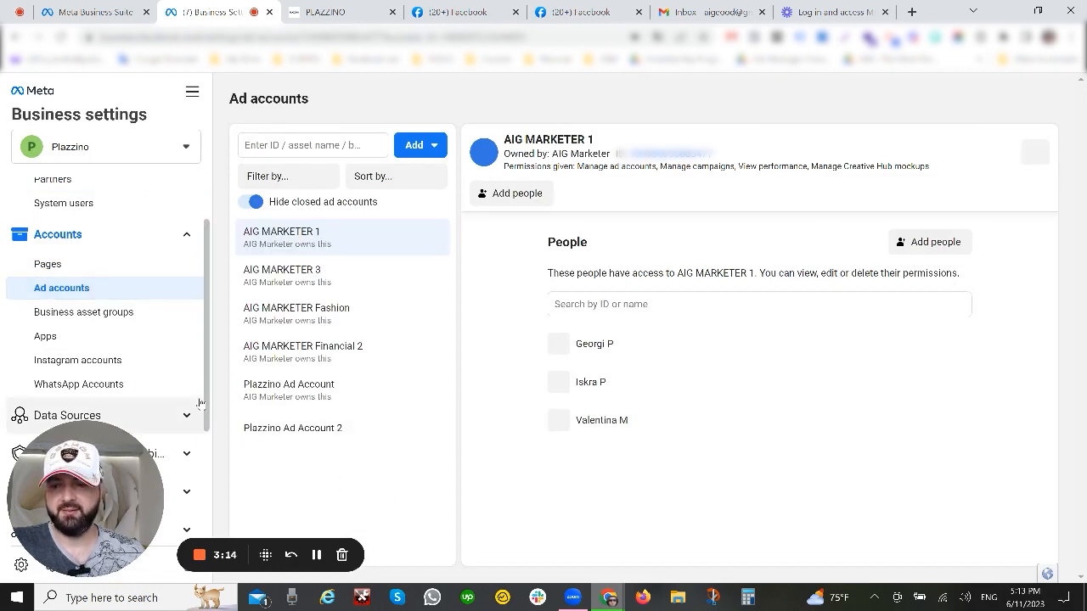
{"action": "scroll", "coordinate": [109, 339], "scroll_direction": "down", "scroll_amount": 2}
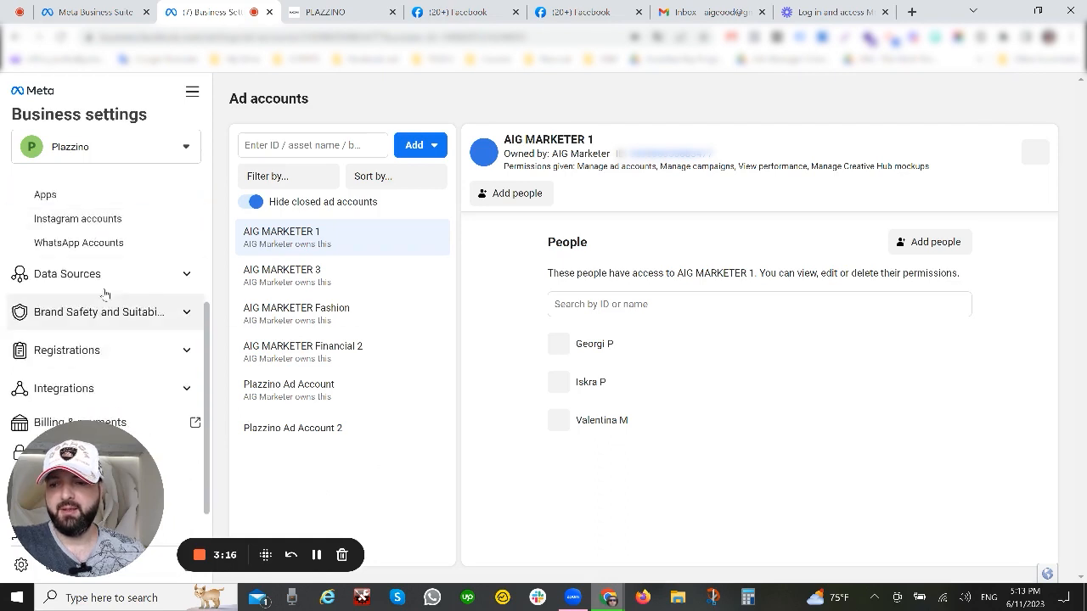
{"action": "left_click", "coordinate": [94, 274]}
{"action": "left_click", "coordinate": [47, 327]}
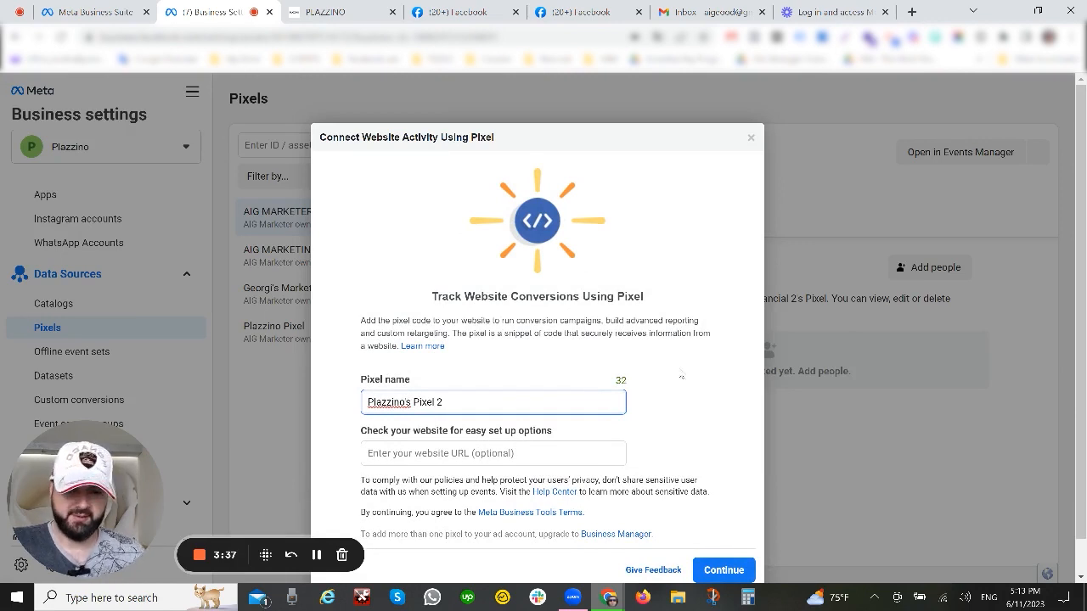
{"action": "scroll", "coordinate": [681, 374], "scroll_direction": "down", "scroll_amount": 1}
{"action": "left_click", "coordinate": [561, 429]}
{"action": "left_click", "coordinate": [567, 417]}
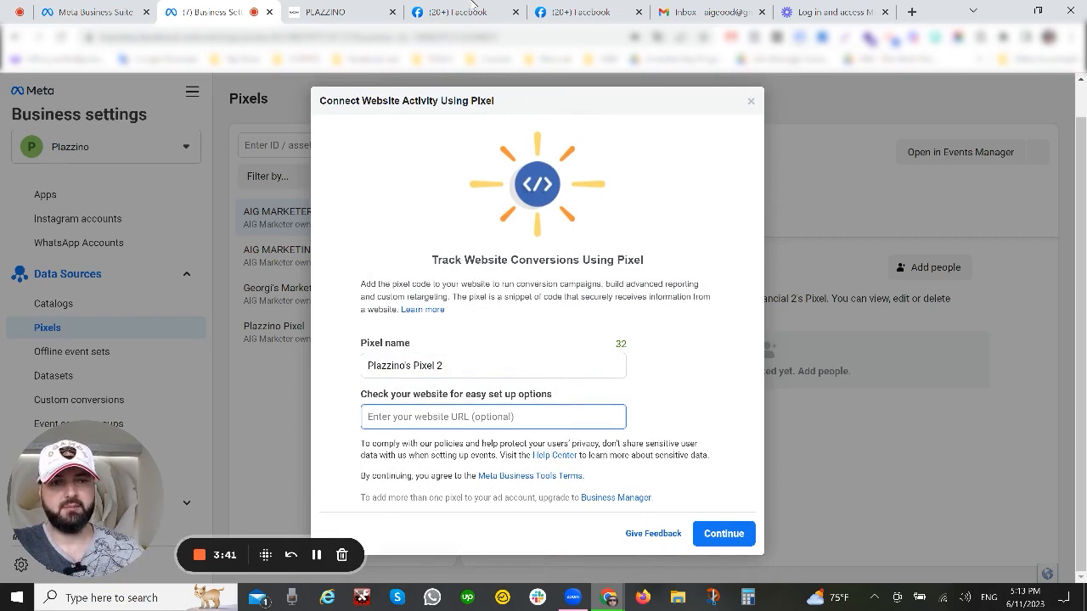
{"action": "left_click", "coordinate": [303, 10]}
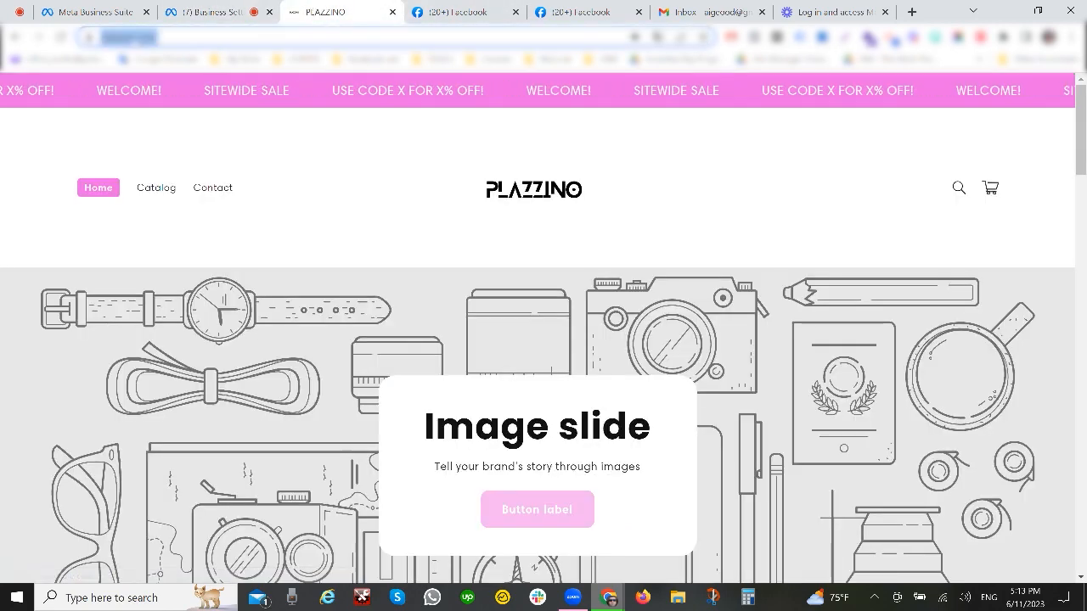
{"action": "left_click", "coordinate": [200, 12]}
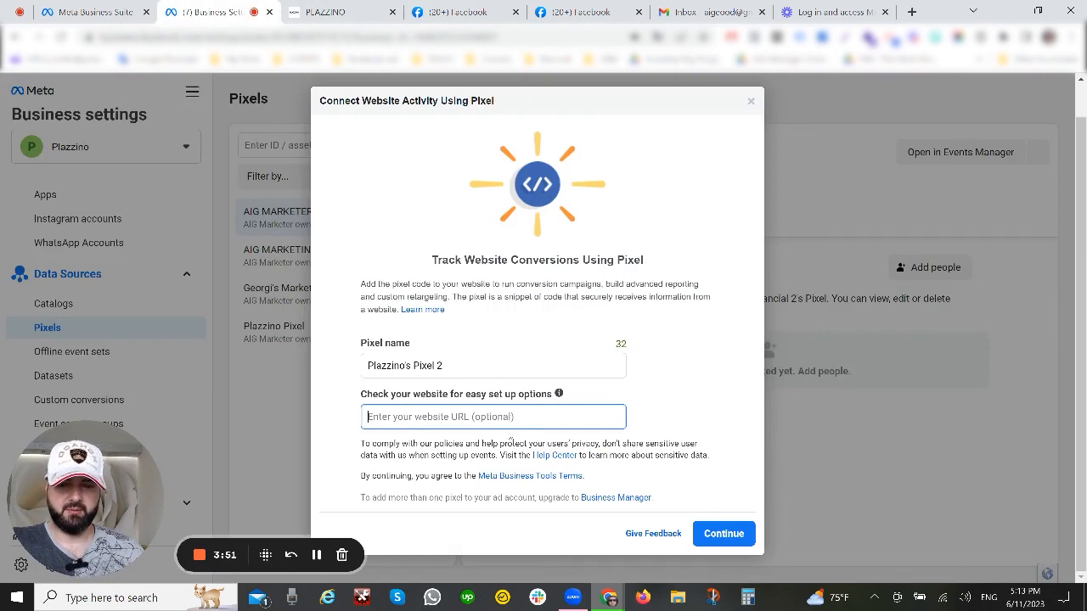
{"action": "type", "text": "https://www.plazzino.com"}
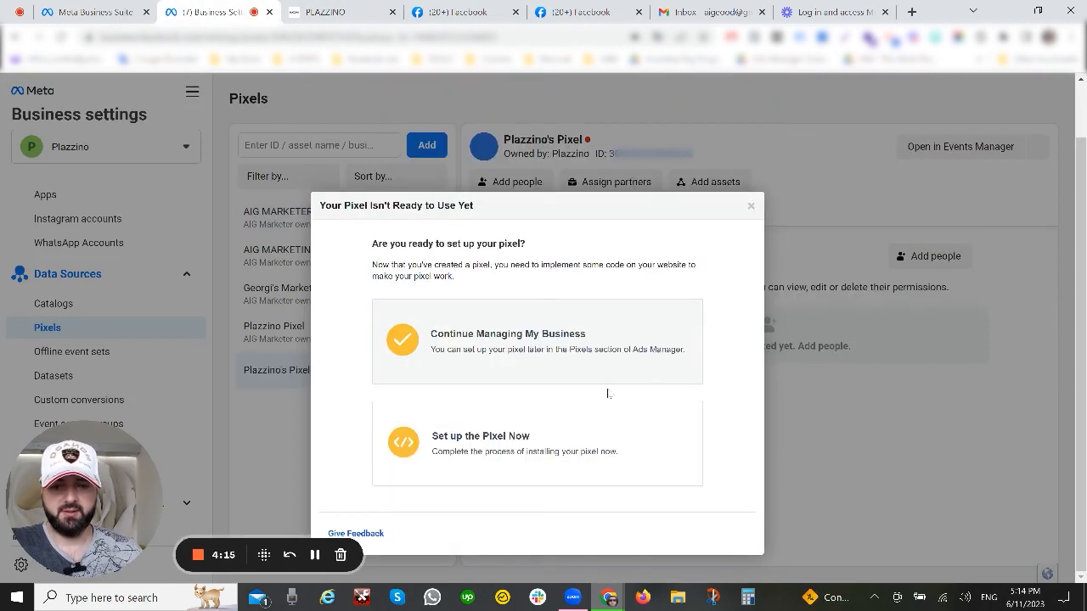
Review the methods for installing the new pixel's code, and leave the setup without choosing one
{"action": "left_click", "coordinate": [512, 435]}
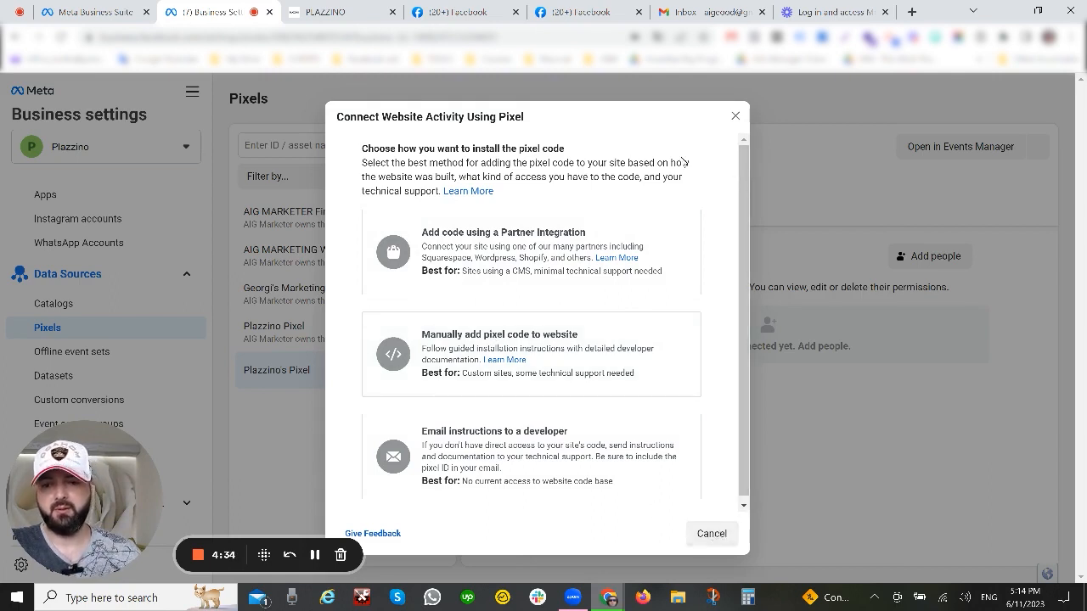
{"action": "left_click_drag", "start_coordinate": [443, 116], "coordinate": [558, 114]}
{"action": "left_click", "coordinate": [558, 114]}
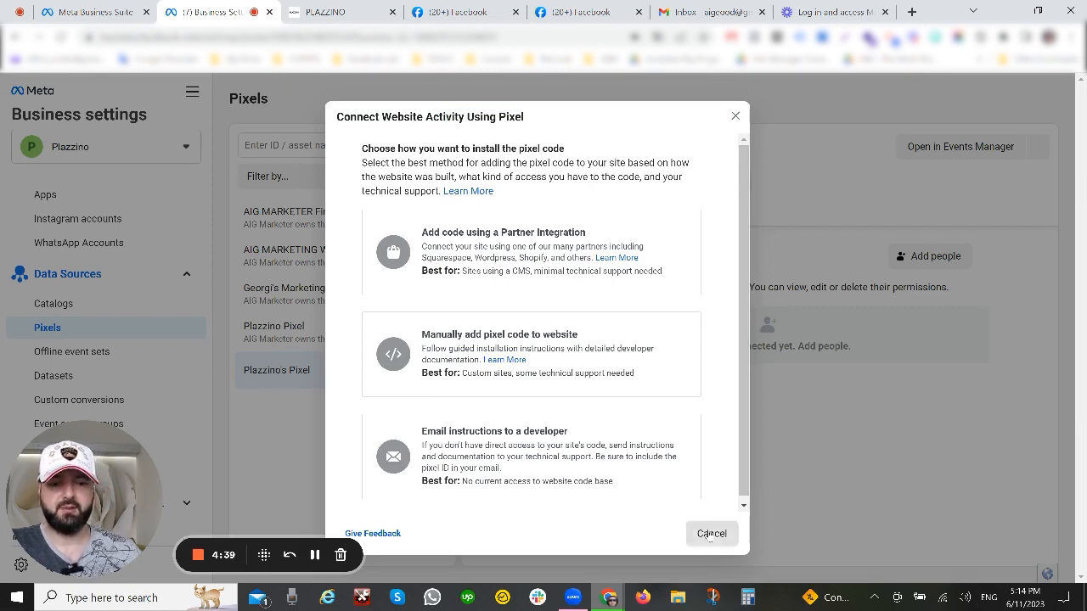
{"action": "left_click", "coordinate": [710, 534]}
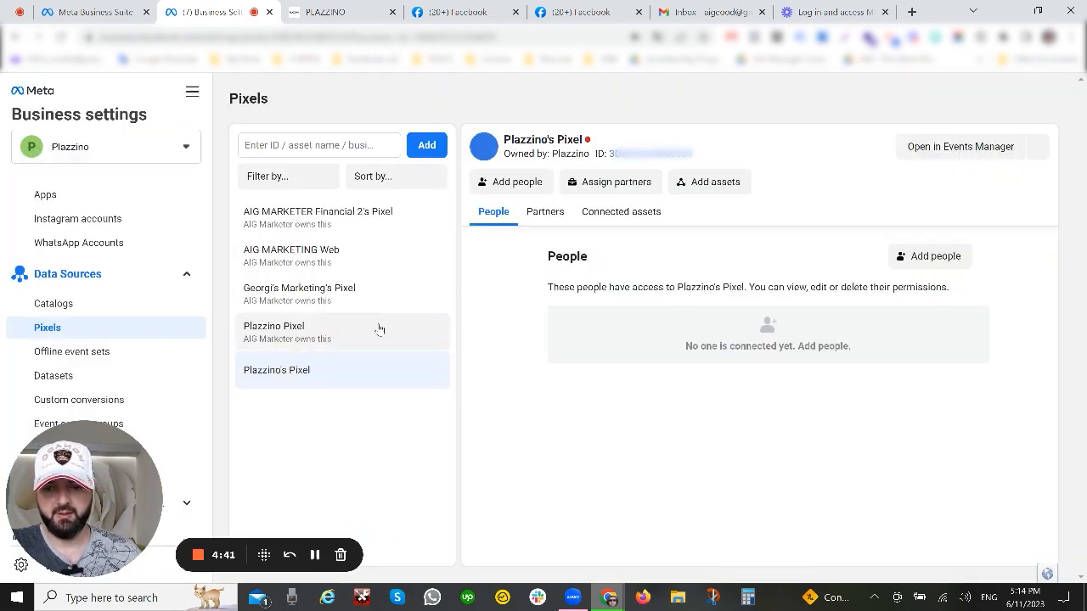
{"action": "left_click", "coordinate": [960, 147]}
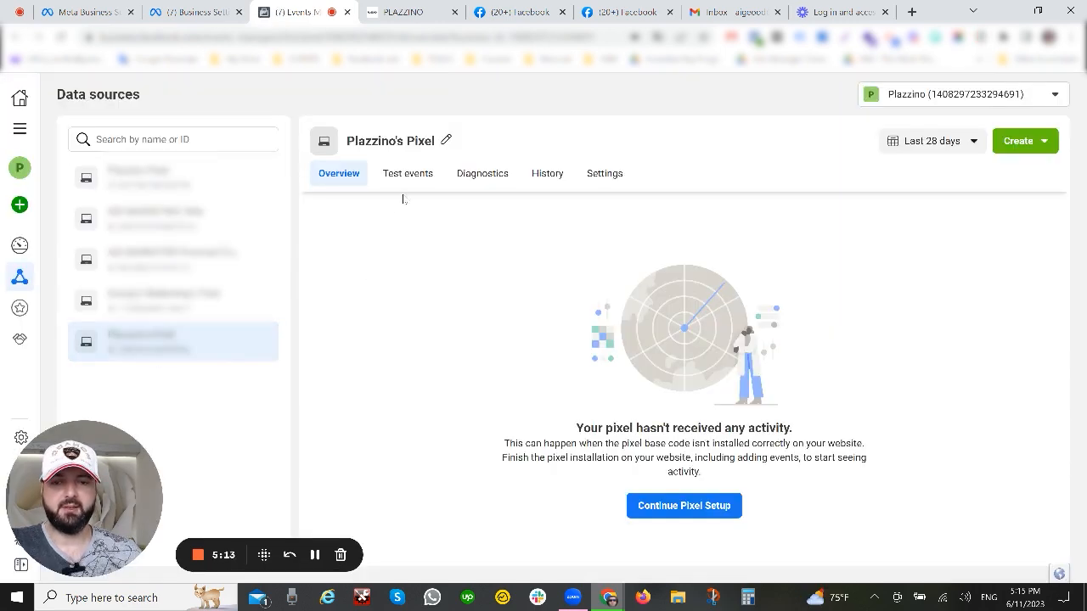
{"action": "left_click", "coordinate": [612, 175]}
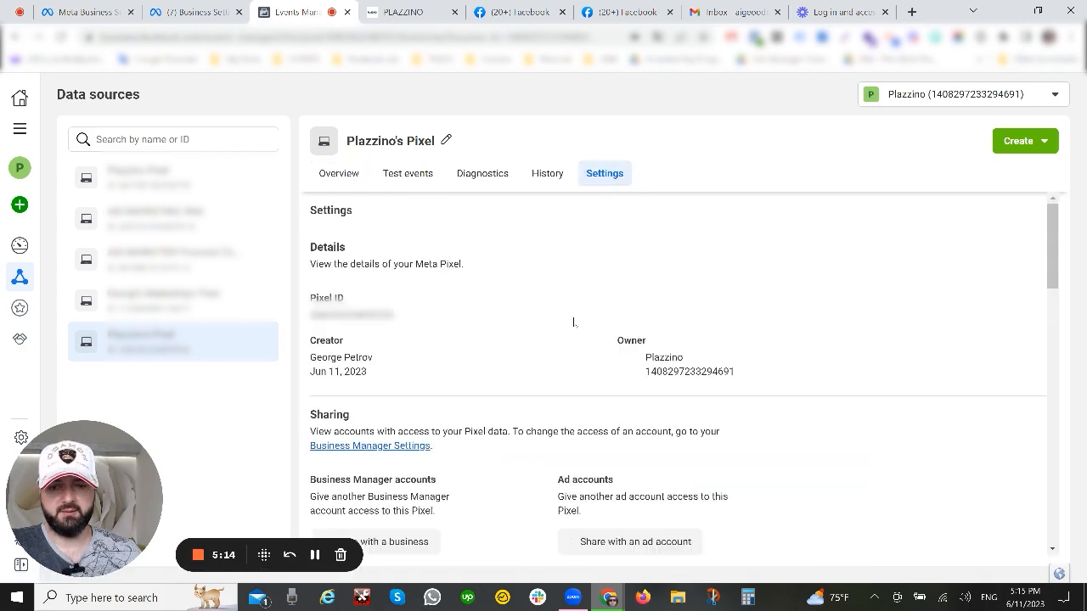
{"action": "scroll", "coordinate": [571, 306], "scroll_direction": "down", "scroll_amount": 4}
{"action": "scroll", "coordinate": [569, 314], "scroll_direction": "down", "scroll_amount": 3}
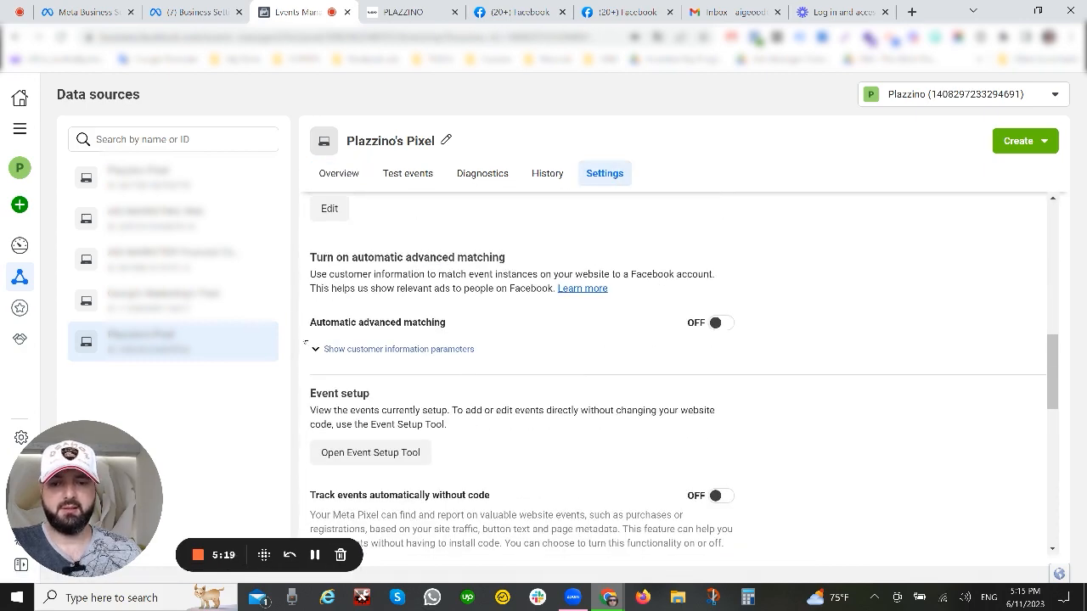
{"action": "left_click", "coordinate": [716, 324]}
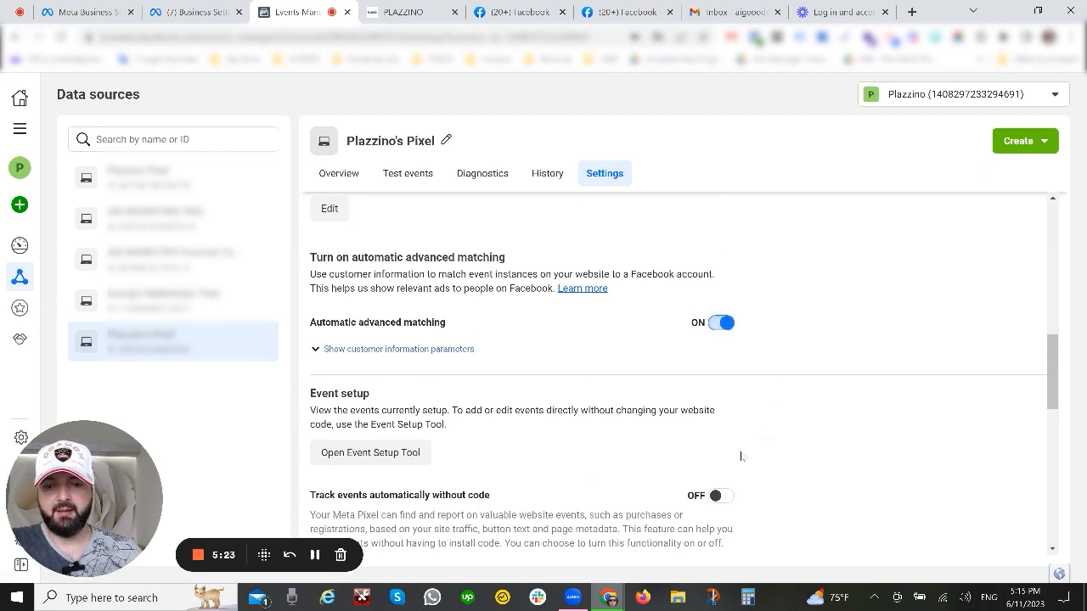
{"action": "left_click", "coordinate": [718, 498]}
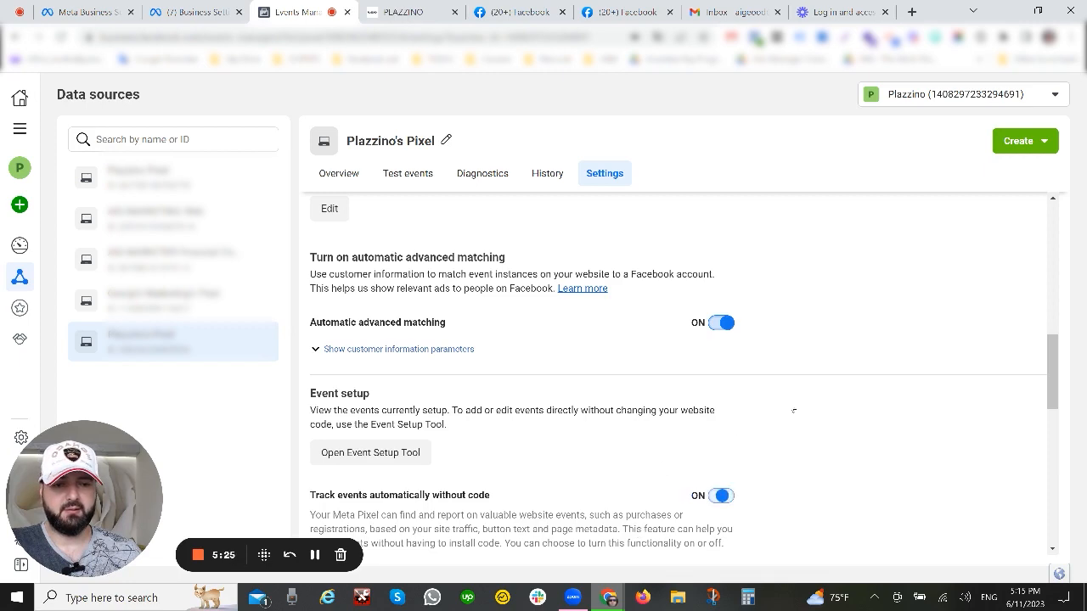
{"action": "scroll", "coordinate": [762, 316], "scroll_direction": "up", "scroll_amount": 3}
{"action": "scroll", "coordinate": [762, 315], "scroll_direction": "up", "scroll_amount": 5}
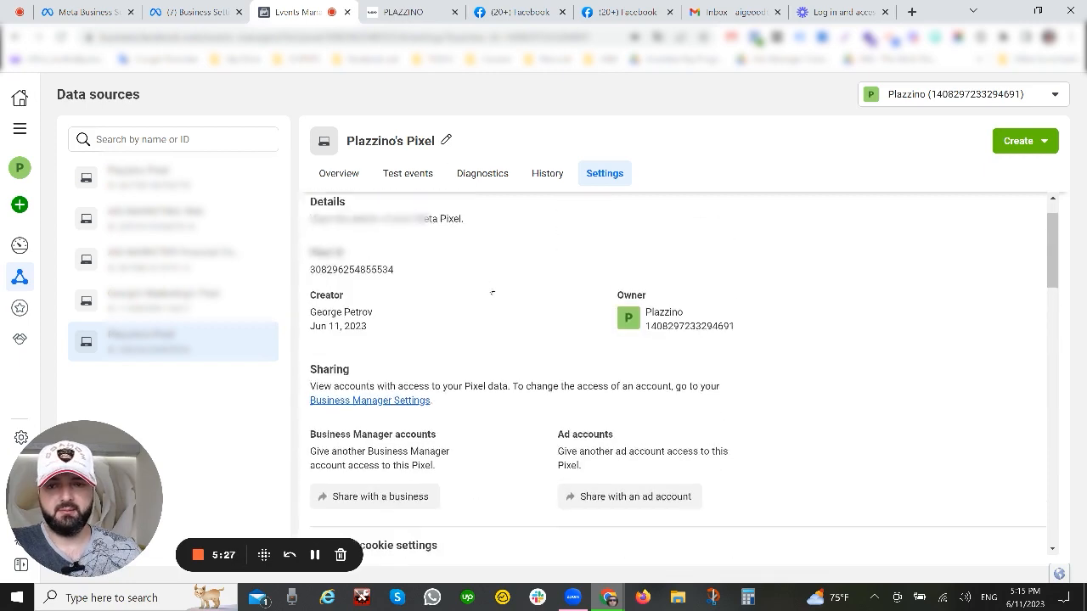
{"action": "left_click", "coordinate": [339, 173]}
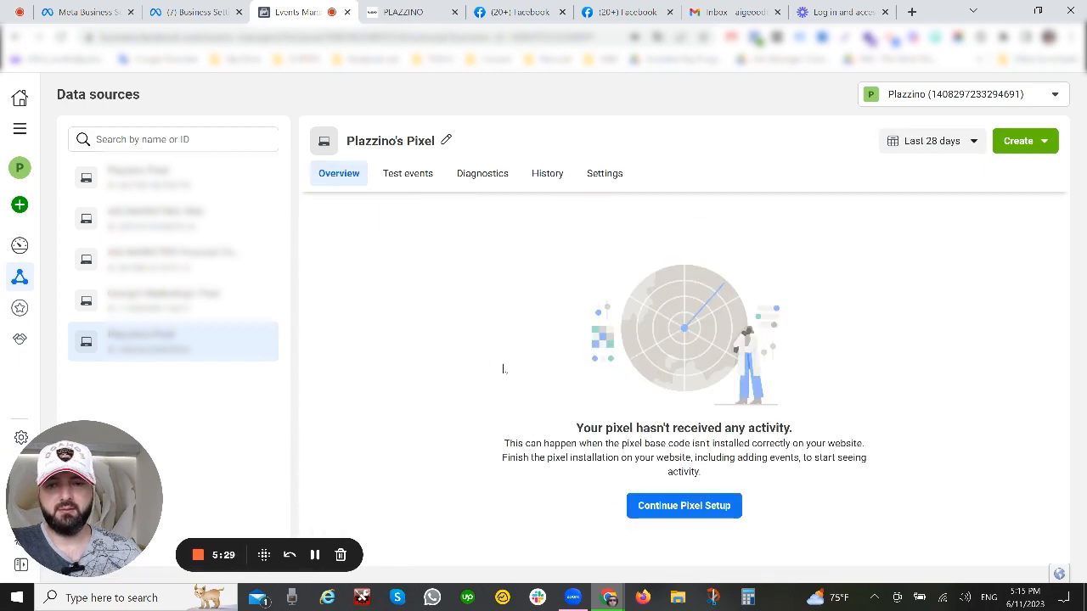
{"action": "left_click", "coordinate": [683, 502]}
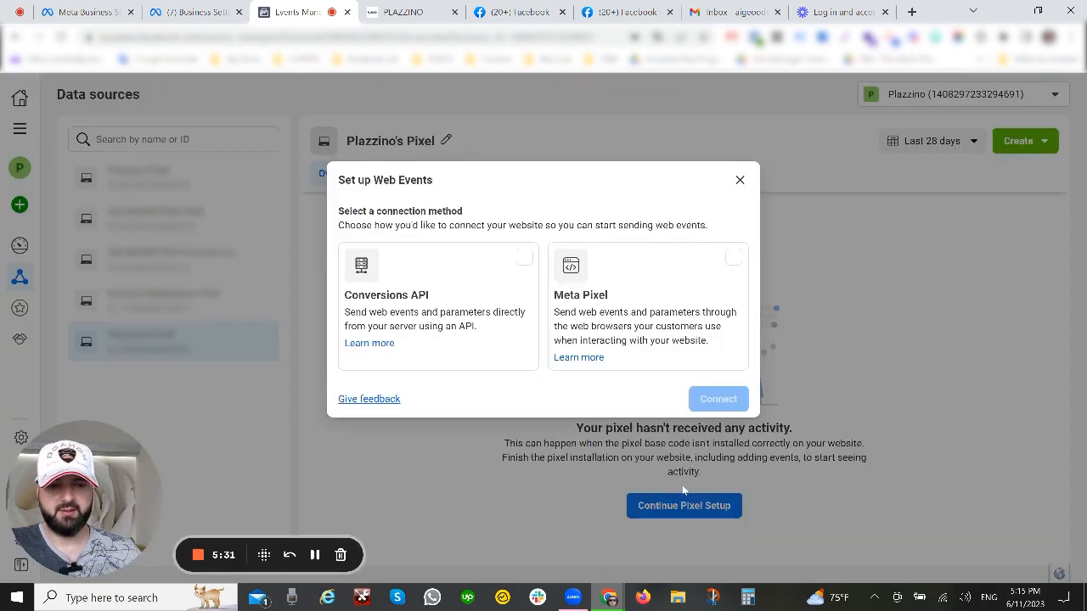
{"action": "left_click", "coordinate": [576, 299]}
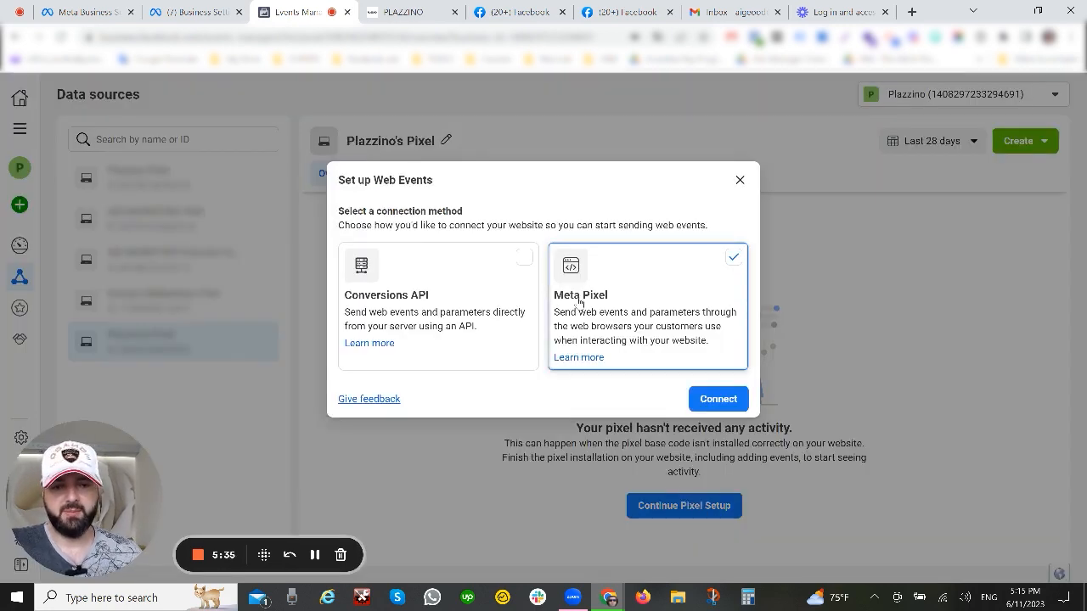
{"action": "left_click", "coordinate": [718, 399]}
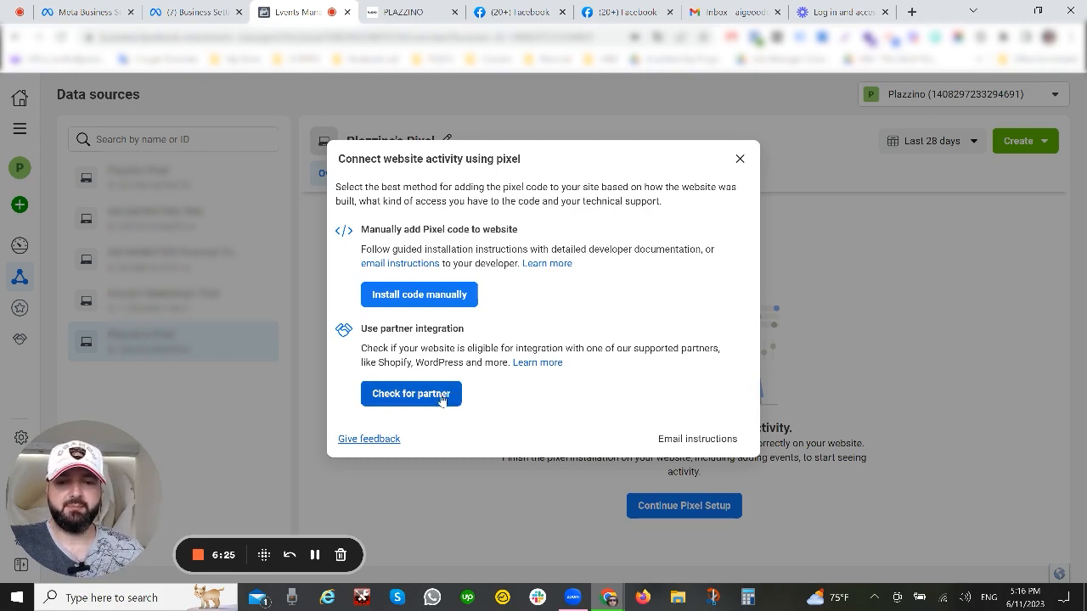
Choose Shopify as the partner integration for the pixel and mark the Shopify setup as completed
{"action": "left_click", "coordinate": [441, 396]}
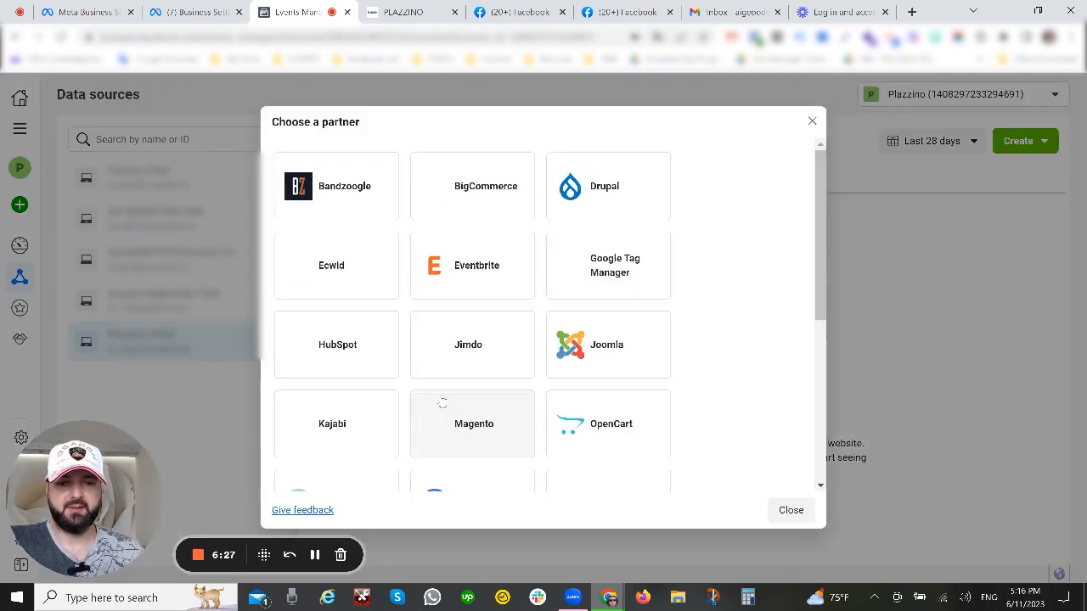
{"action": "scroll", "coordinate": [753, 275], "scroll_direction": "down", "scroll_amount": 2}
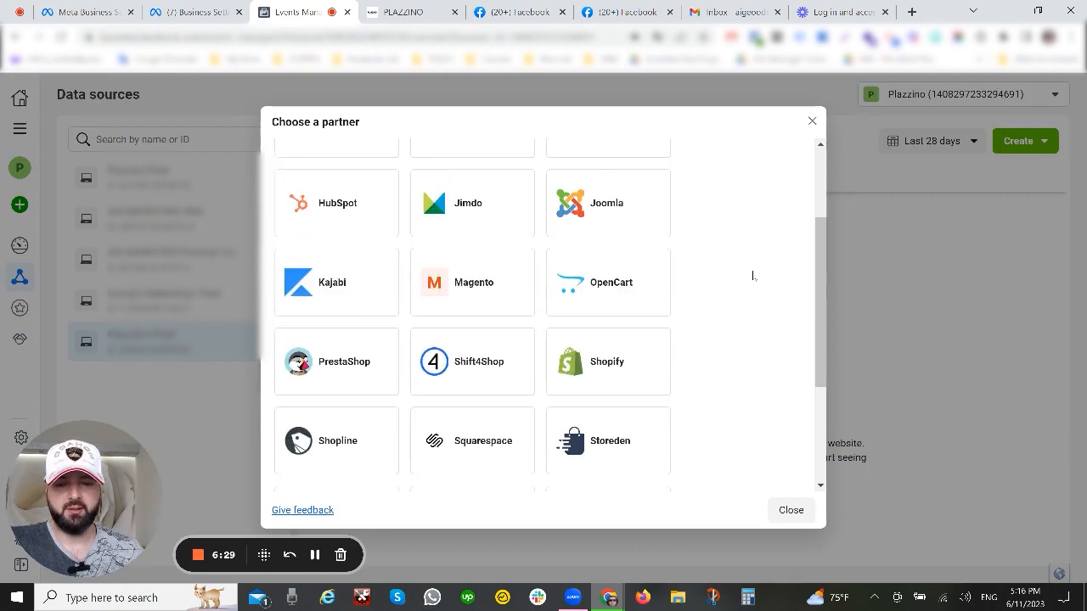
{"action": "left_click", "coordinate": [628, 347]}
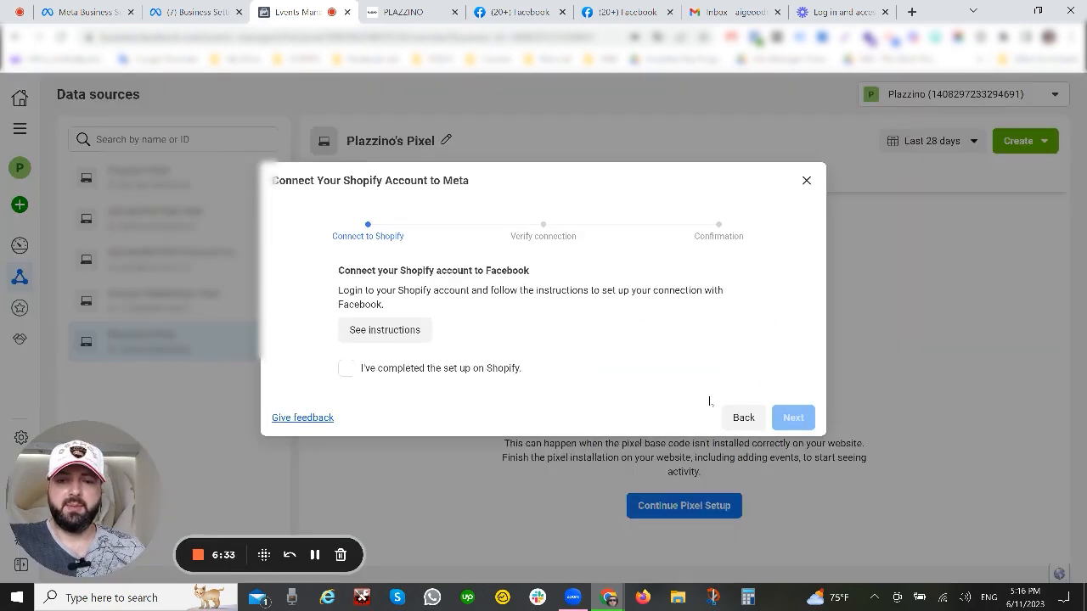
{"action": "left_click", "coordinate": [345, 368]}
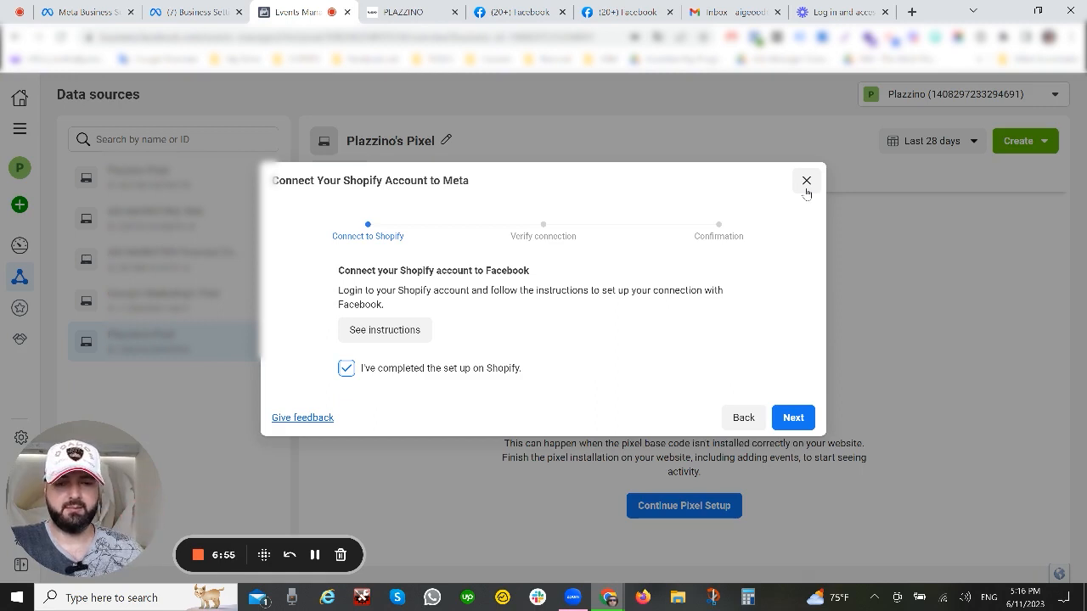
Leave the Shopify connection setup without continuing and return to the Pixels page of Business settings
{"action": "left_click", "coordinate": [807, 181]}
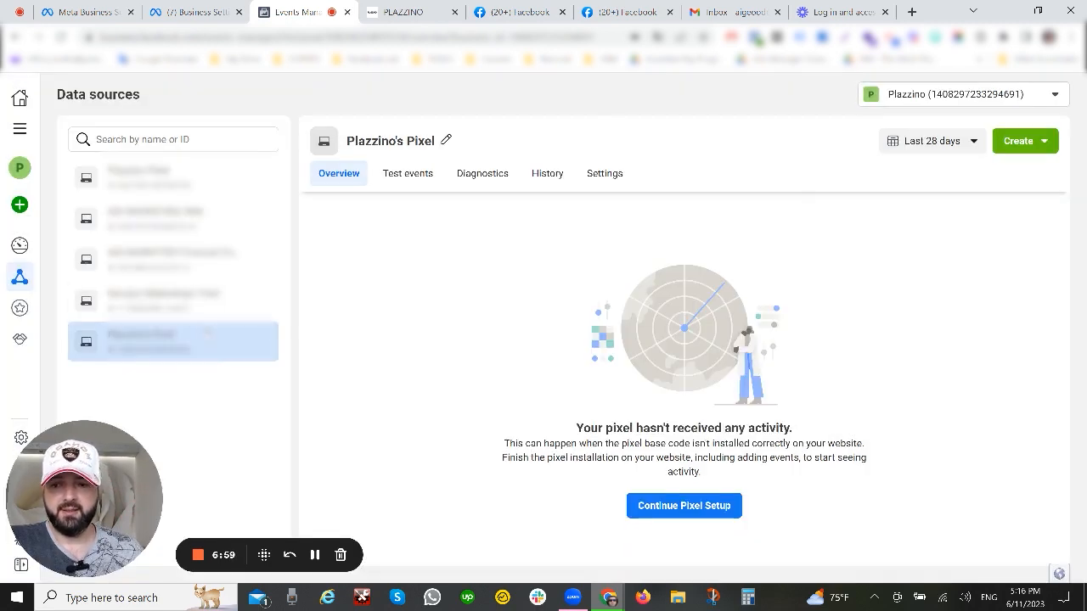
{"action": "left_click", "coordinate": [194, 12]}
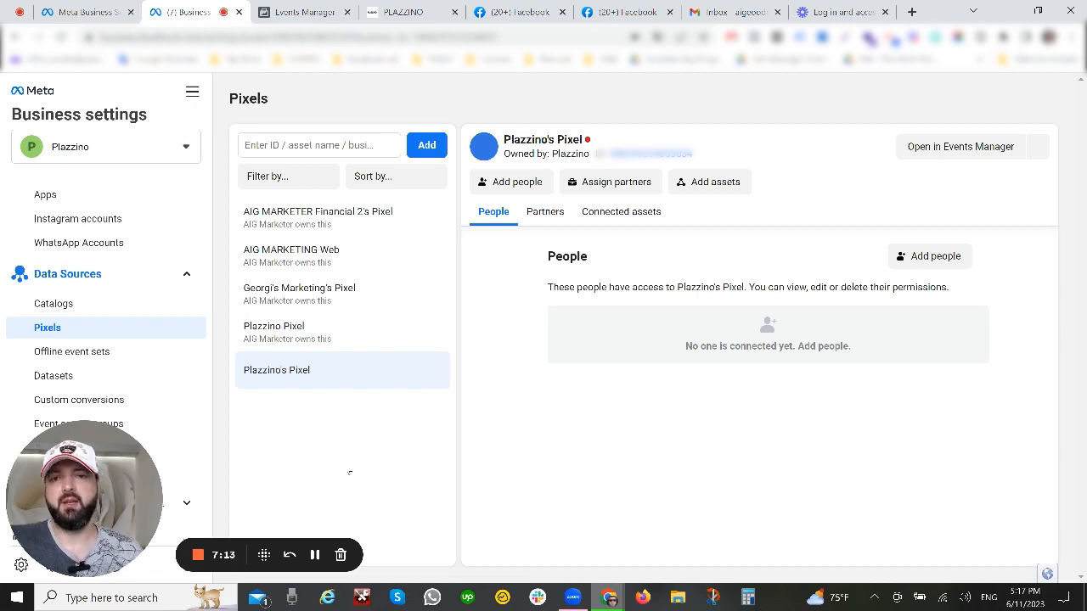
{"action": "left_click", "coordinate": [193, 95]}
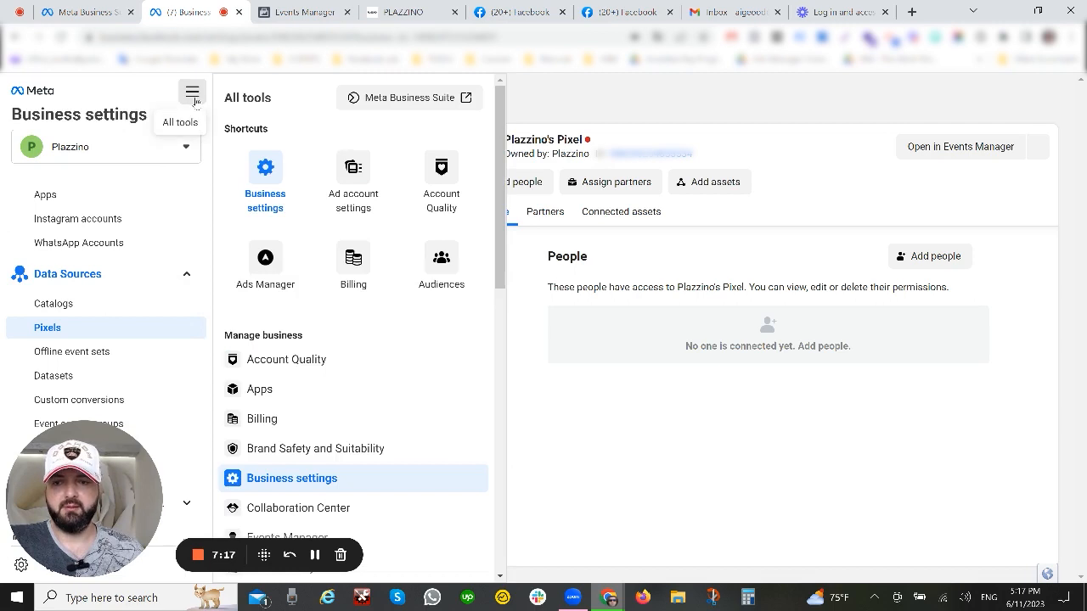
{"action": "left_click_drag", "start_coordinate": [68, 514], "coordinate": [322, 514]}
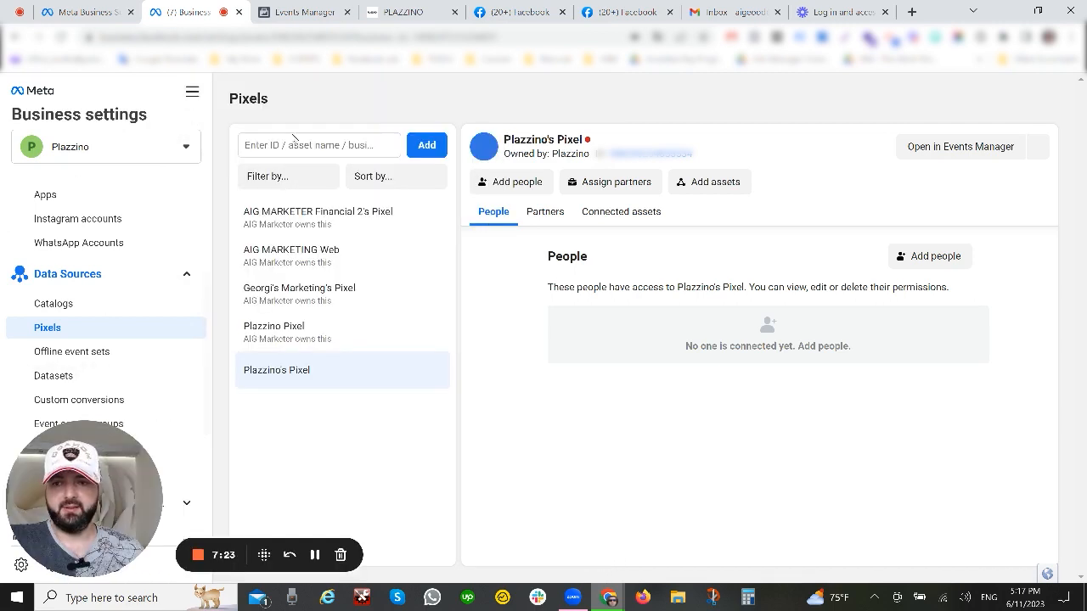
Create plazzino.com as a new domain under Brand Safety and Suitability and review its meta-tag verification instructions
{"action": "scroll", "coordinate": [102, 340], "scroll_direction": "down", "scroll_amount": 4}
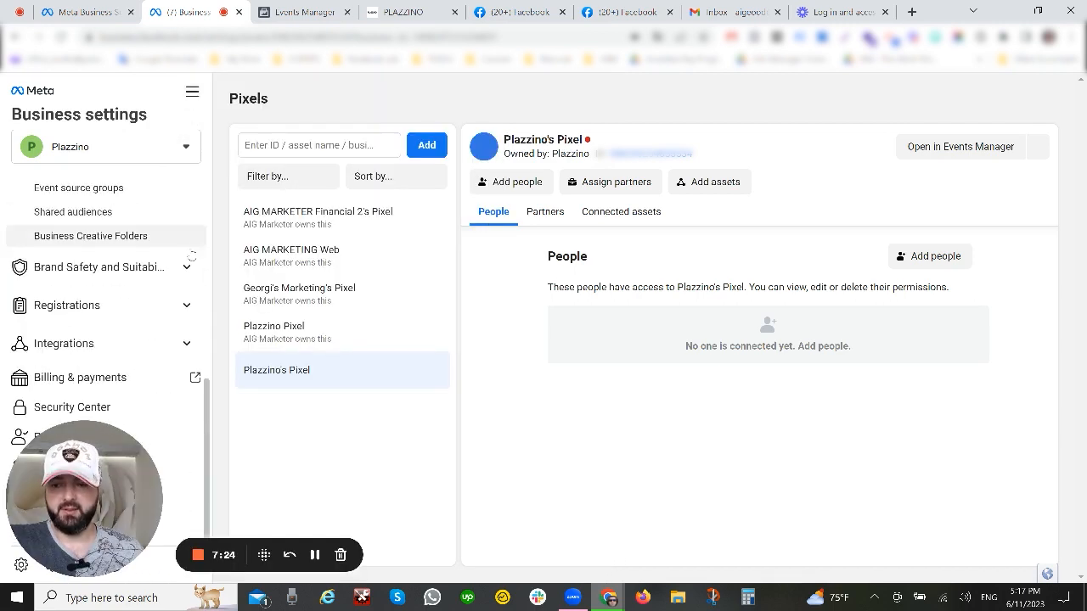
{"action": "left_click", "coordinate": [100, 267]}
{"action": "left_click", "coordinate": [52, 299]}
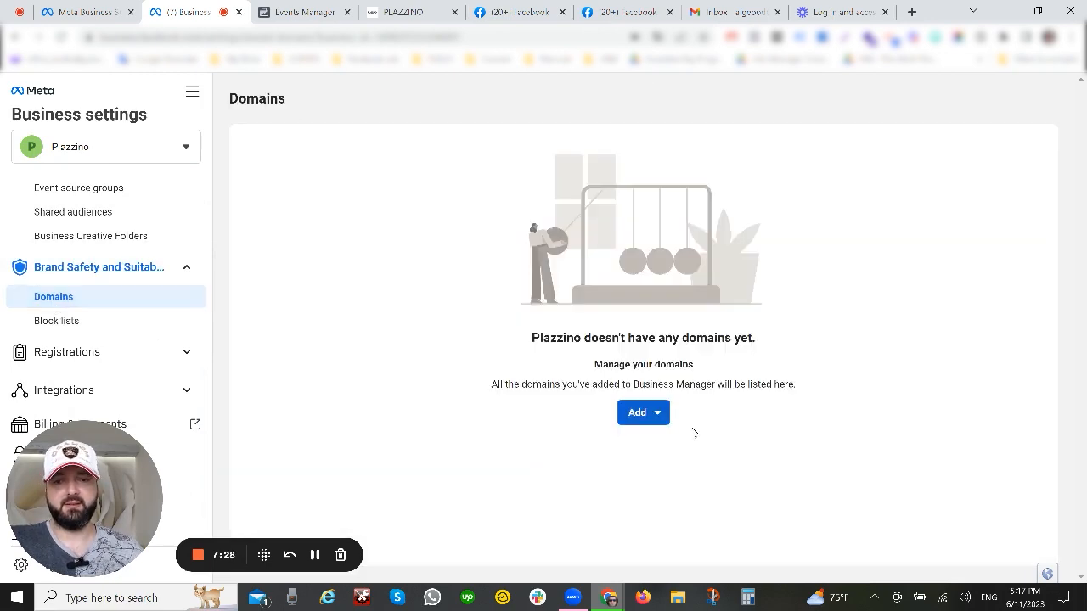
{"action": "left_click", "coordinate": [660, 421]}
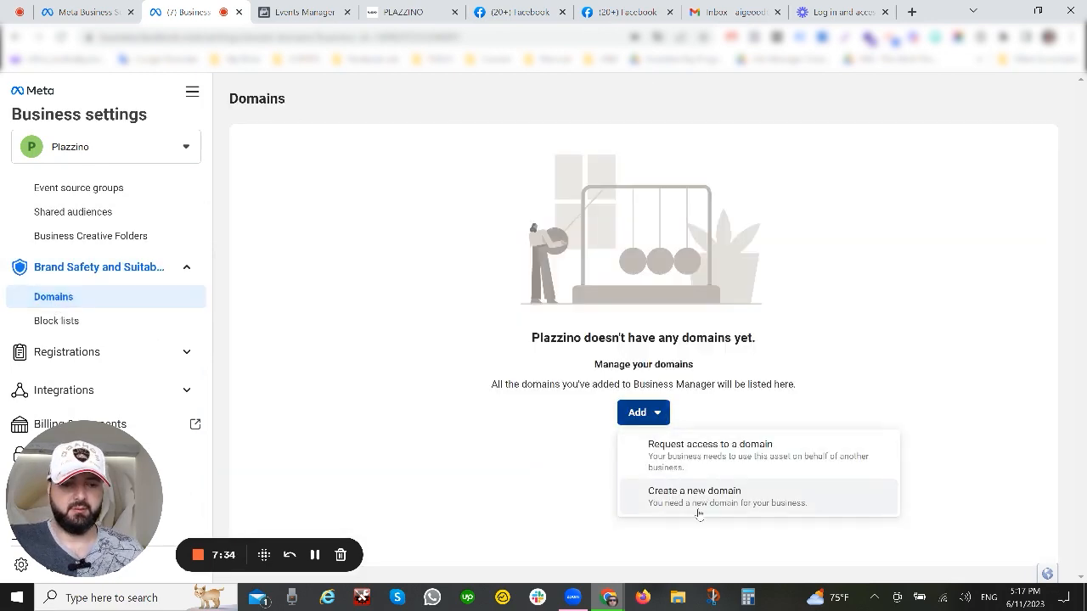
{"action": "left_click", "coordinate": [695, 493]}
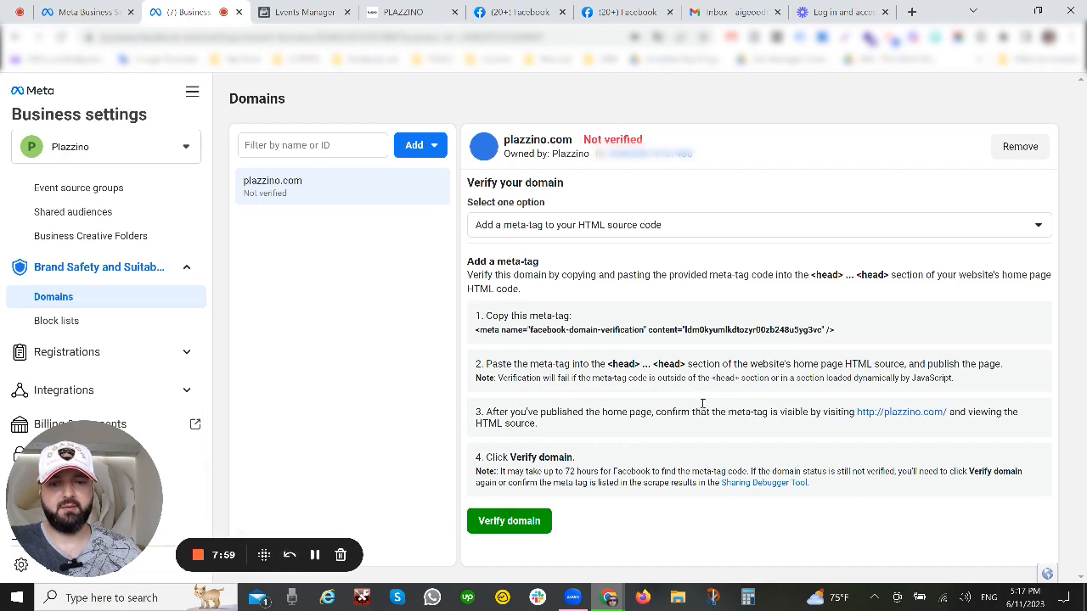
{"action": "left_click", "coordinate": [482, 330]}
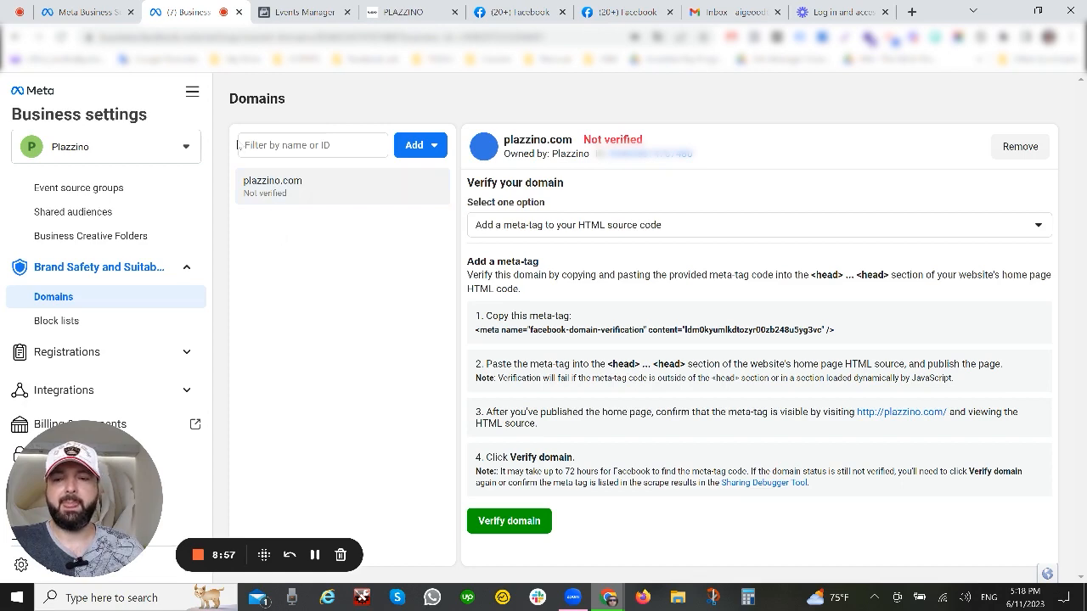
Find Audiences among all the advertising tools, open it in a separate browser tab and switch to it
{"action": "left_click", "coordinate": [192, 92]}
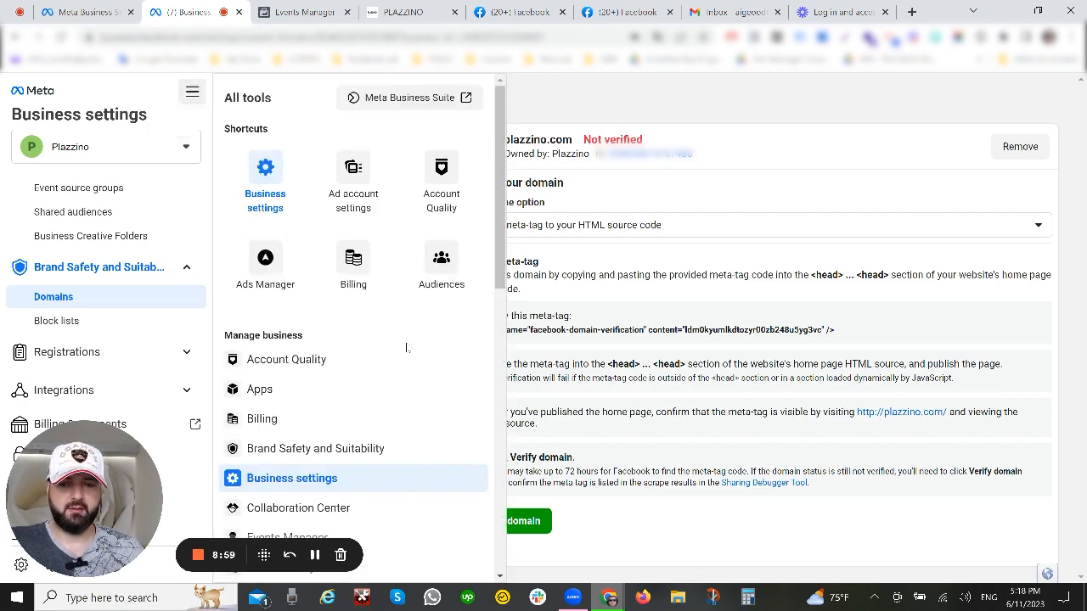
{"action": "scroll", "coordinate": [402, 430], "scroll_direction": "down", "scroll_amount": 3}
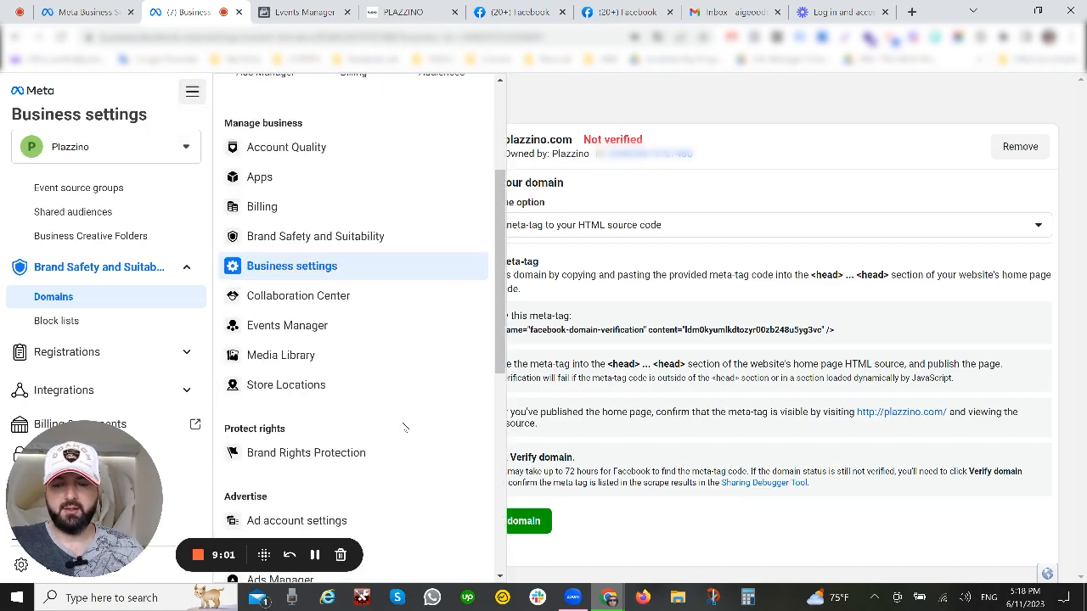
{"action": "scroll", "coordinate": [402, 429], "scroll_direction": "down", "scroll_amount": 4}
{"action": "scroll", "coordinate": [397, 418], "scroll_direction": "down", "scroll_amount": 3}
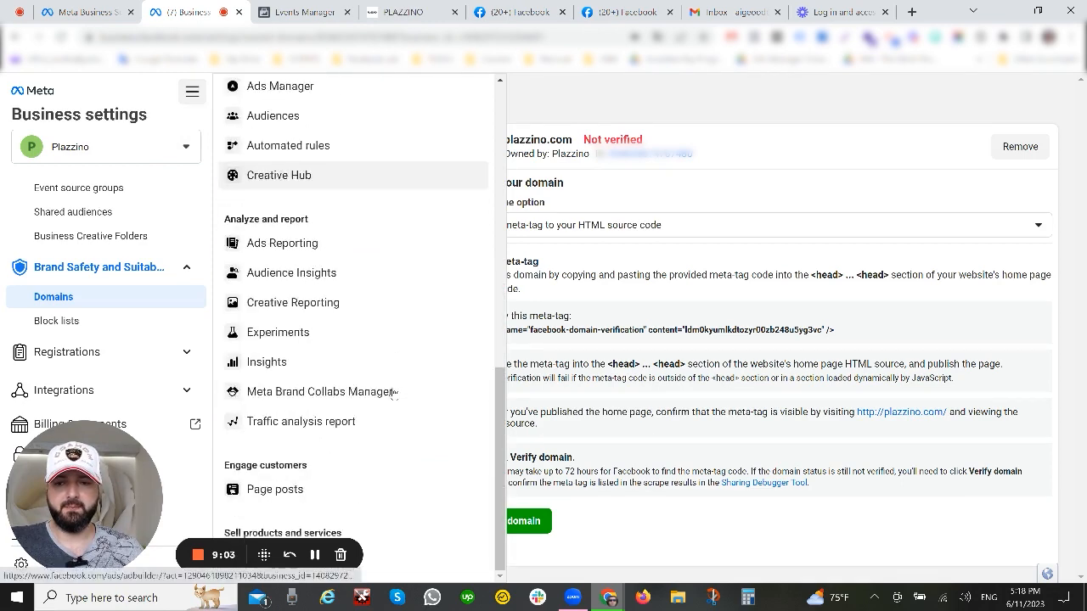
{"action": "scroll", "coordinate": [314, 272], "scroll_direction": "up", "scroll_amount": 3}
{"action": "right_click", "coordinate": [310, 330]}
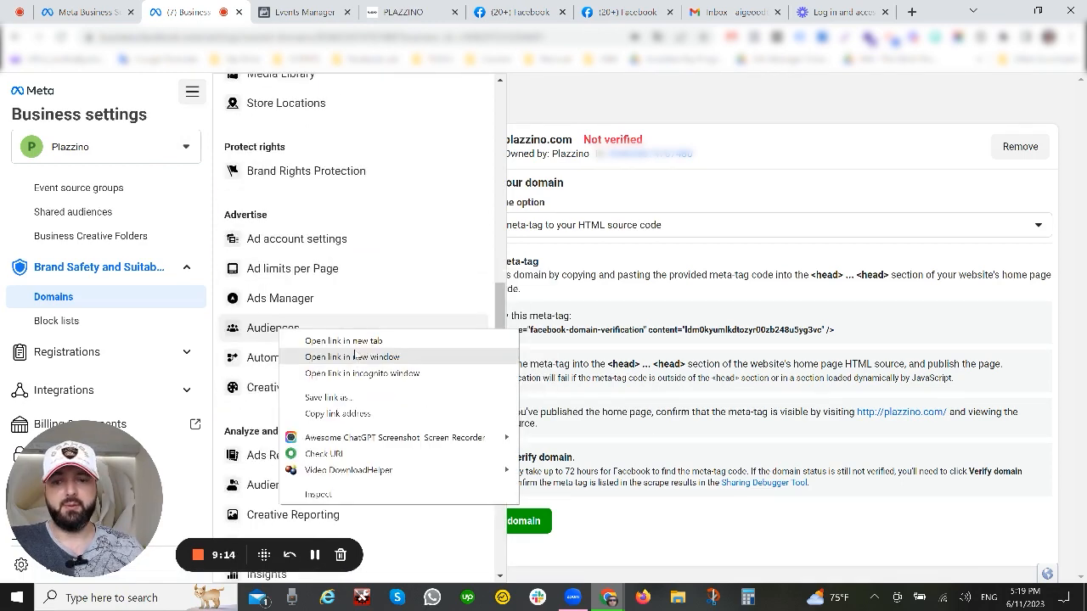
{"action": "left_click", "coordinate": [355, 341]}
{"action": "left_click", "coordinate": [709, 206]}
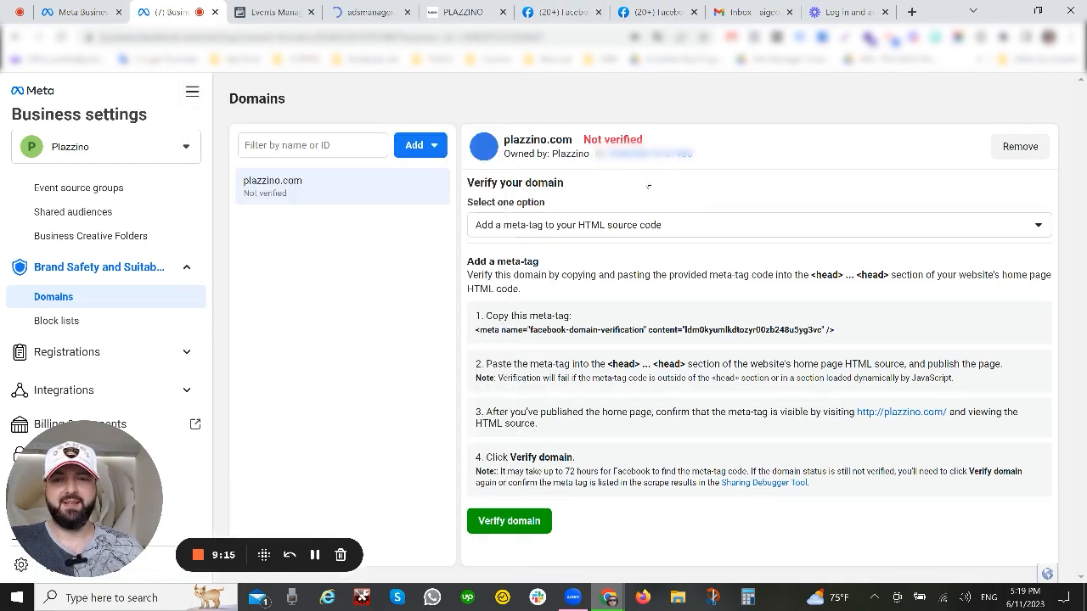
{"action": "left_click", "coordinate": [378, 9]}
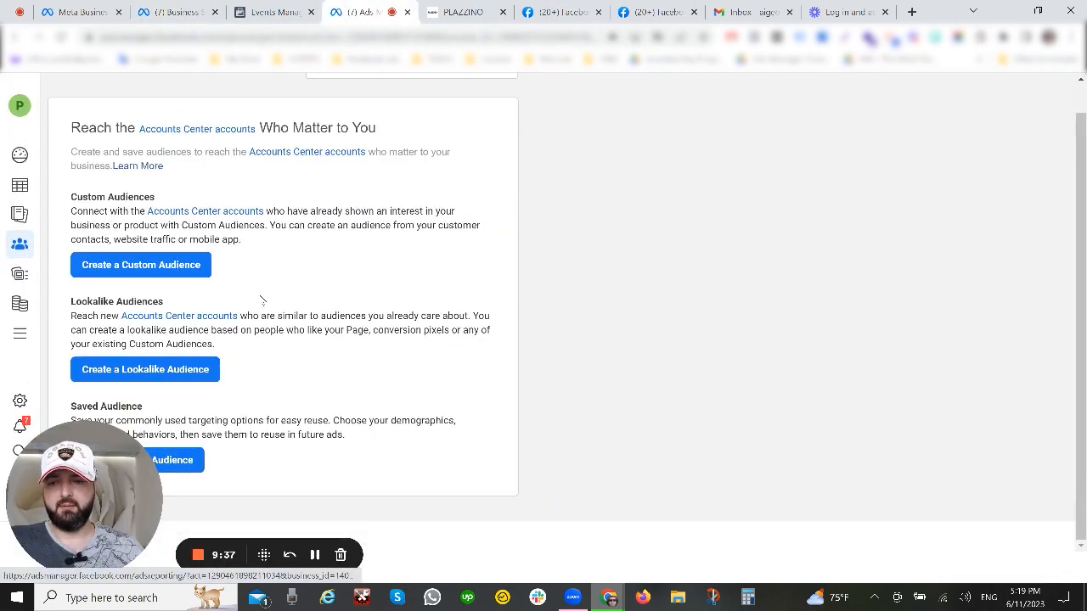
Create a custom audience from the Website source covering all website visitors with 30 days of retention, named WV 30 Days
{"action": "left_click", "coordinate": [141, 264]}
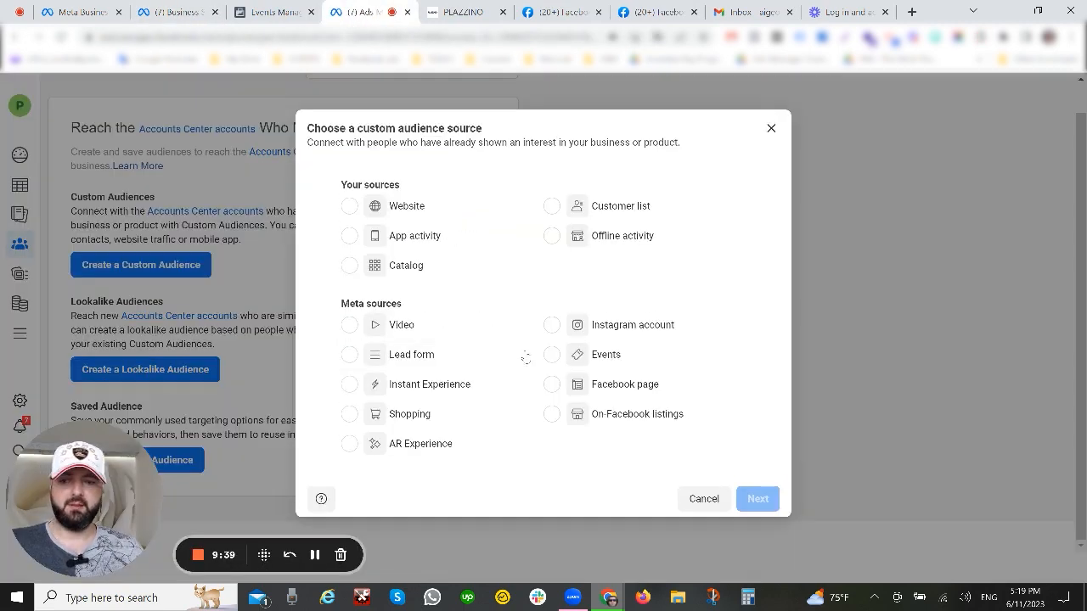
{"action": "left_click", "coordinate": [395, 205]}
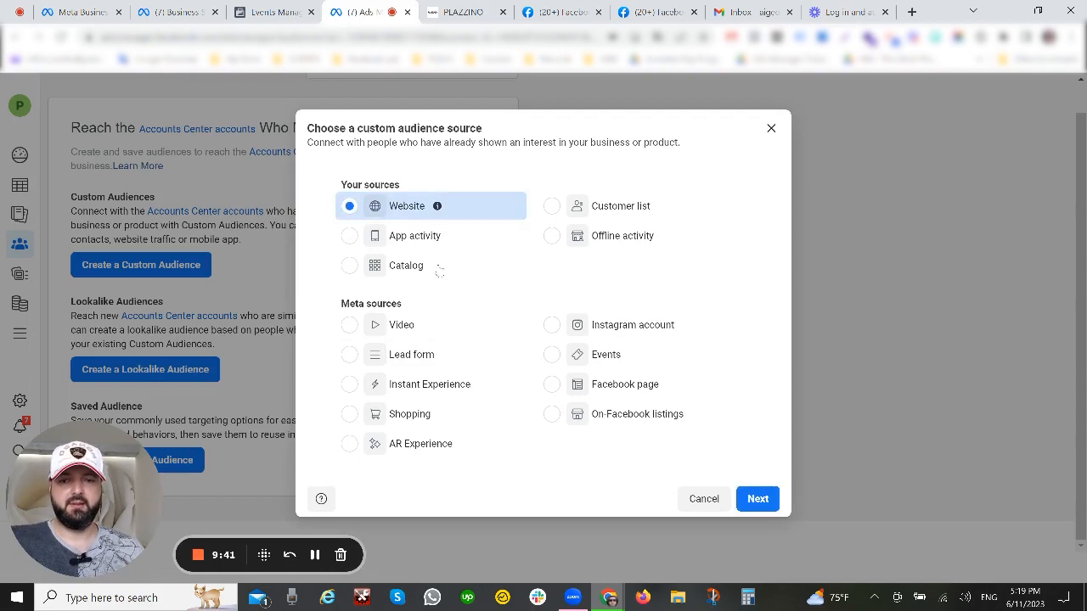
{"action": "left_click", "coordinate": [751, 506]}
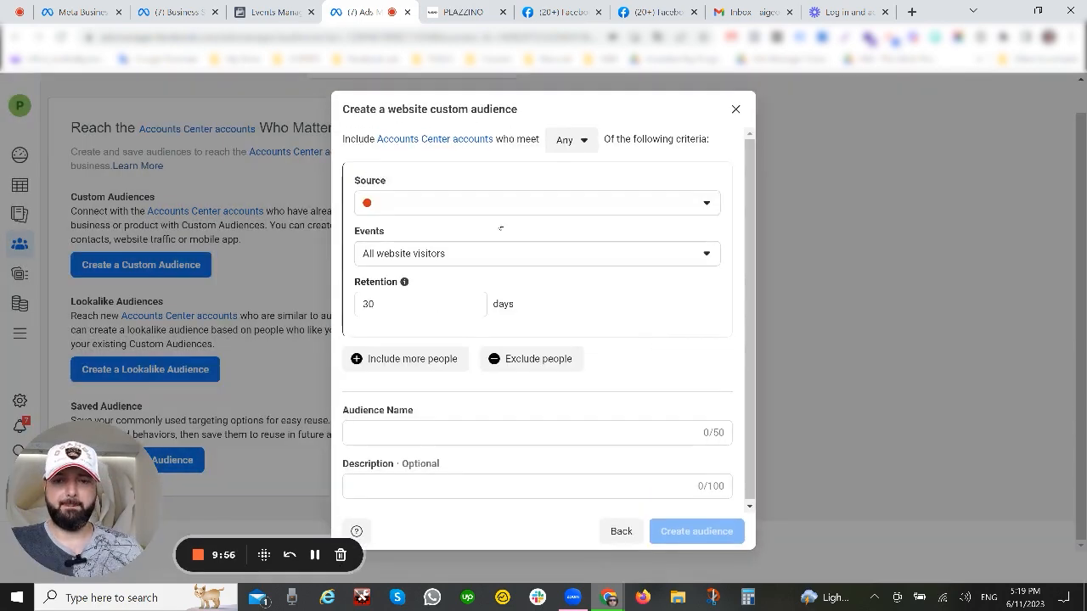
{"action": "left_click", "coordinate": [485, 208]}
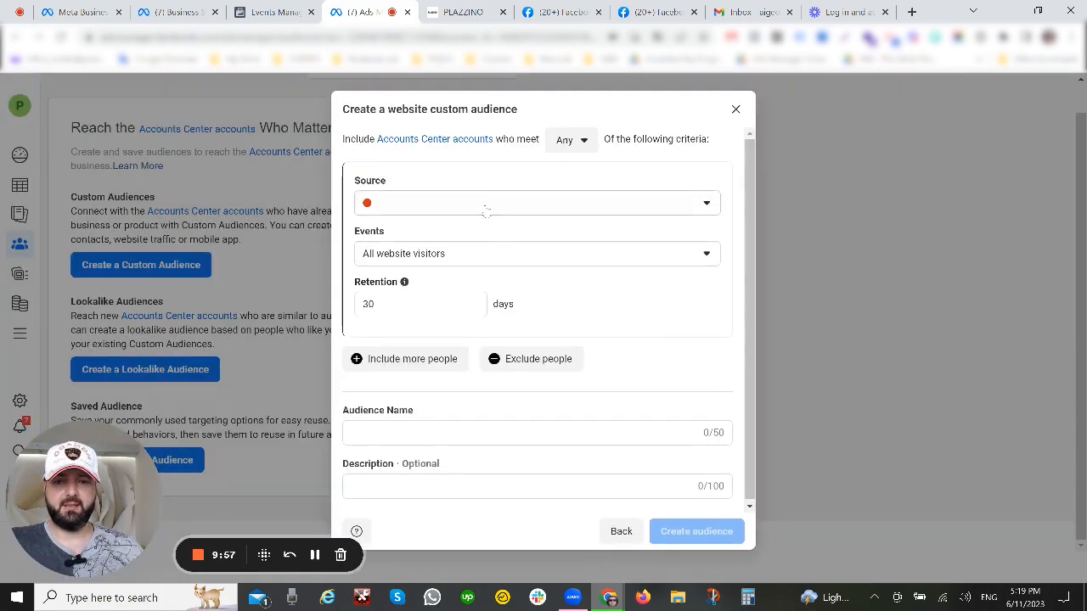
{"action": "left_click", "coordinate": [452, 252]}
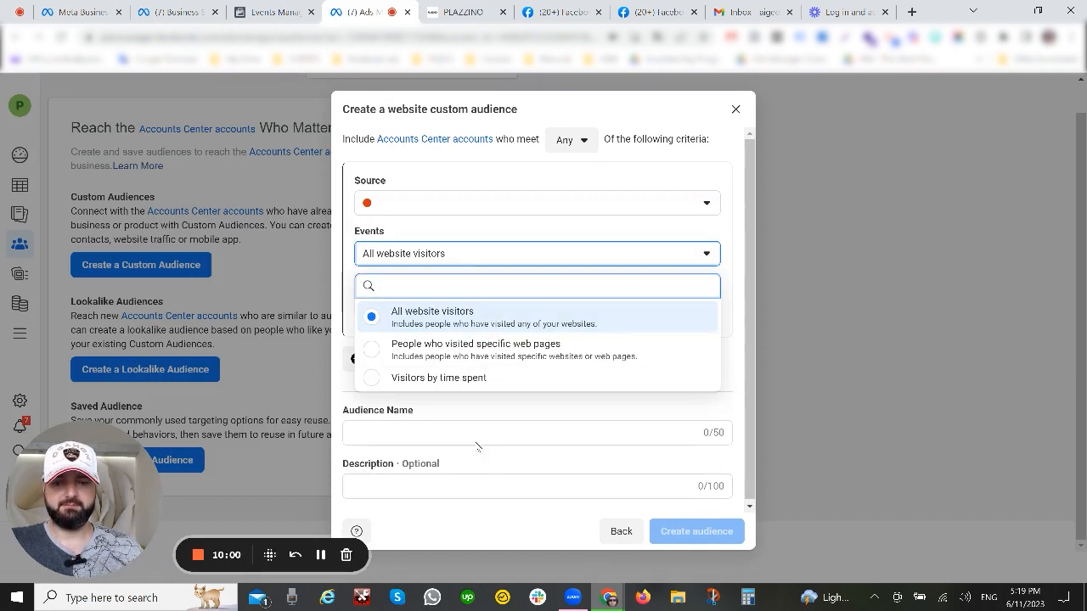
{"action": "left_click", "coordinate": [484, 211]}
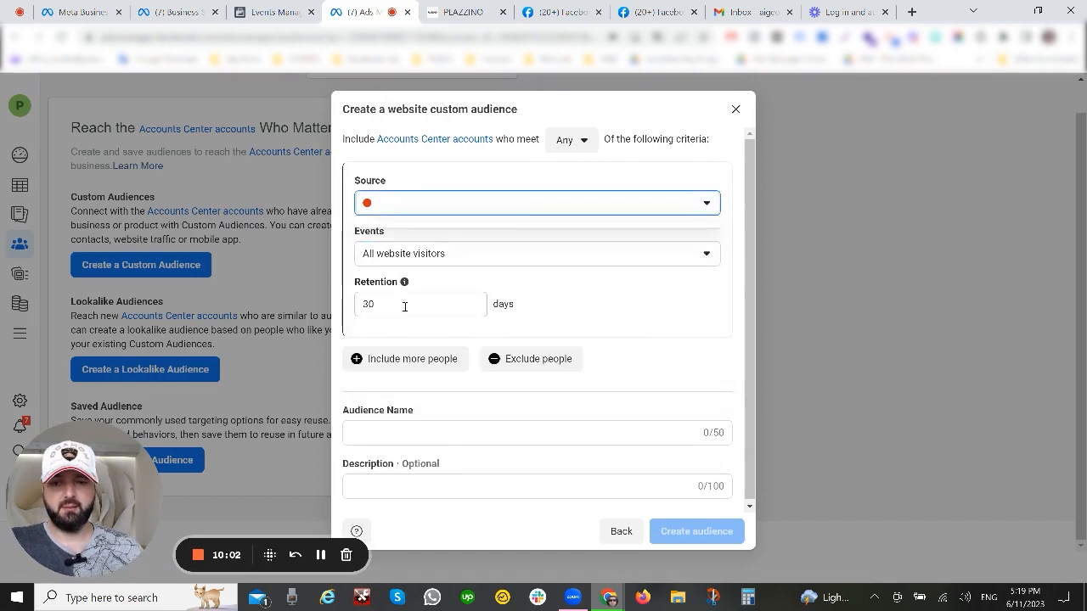
{"action": "left_click", "coordinate": [403, 306]}
{"action": "left_click", "coordinate": [401, 436]}
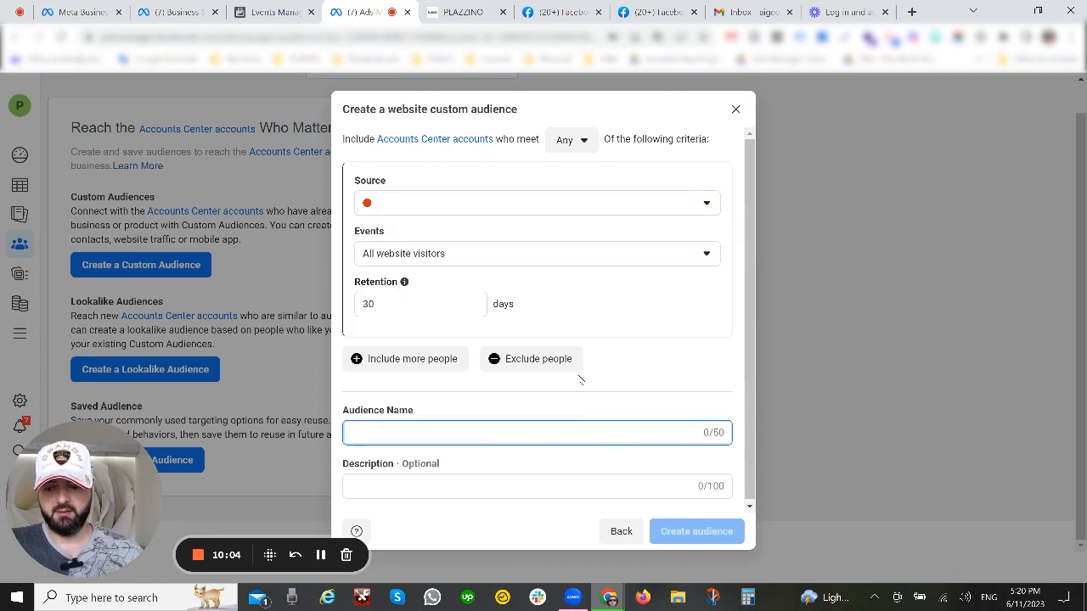
{"action": "type", "text": "WV"}
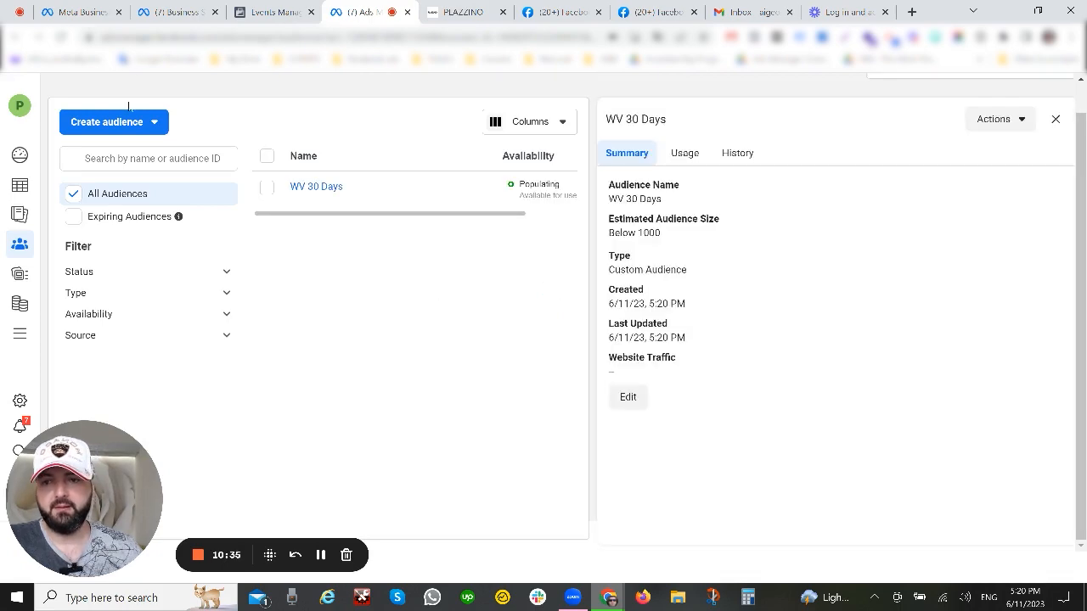
Create a second website custom audience of all website visitors with 180 days of retention, named WV 180 Days
{"action": "left_click", "coordinate": [119, 121]}
{"action": "left_click", "coordinate": [118, 156]}
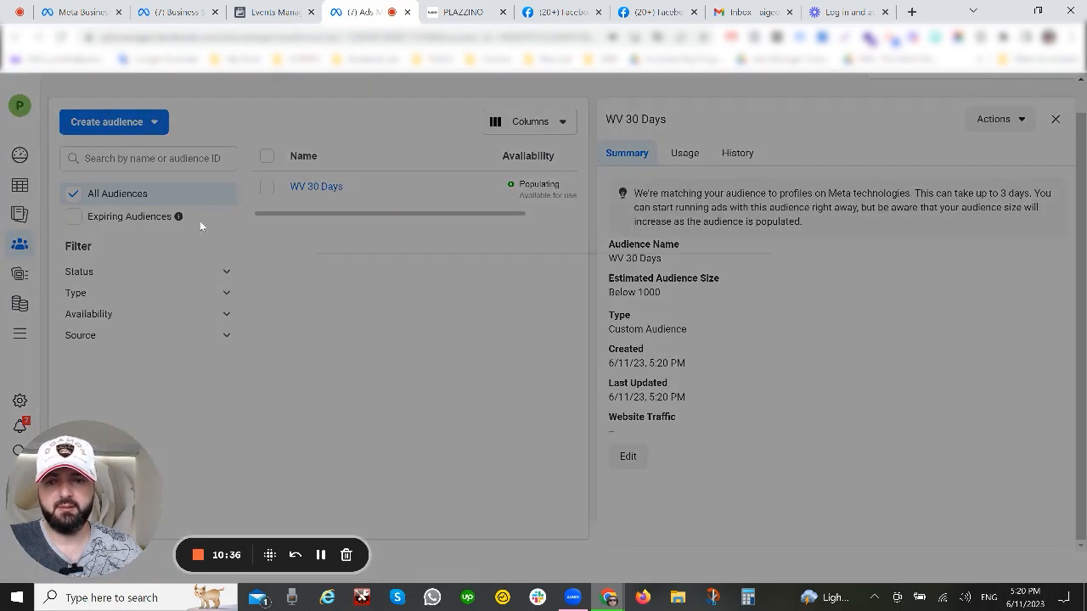
{"action": "left_click_drag", "start_coordinate": [420, 302], "coordinate": [295, 301]}
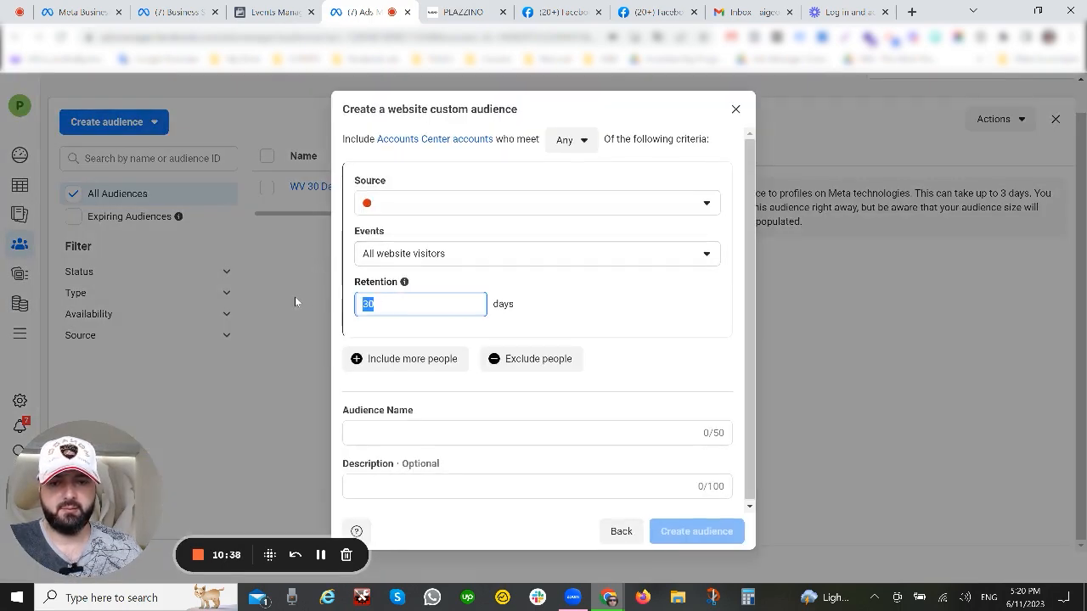
{"action": "type", "text": "18"}
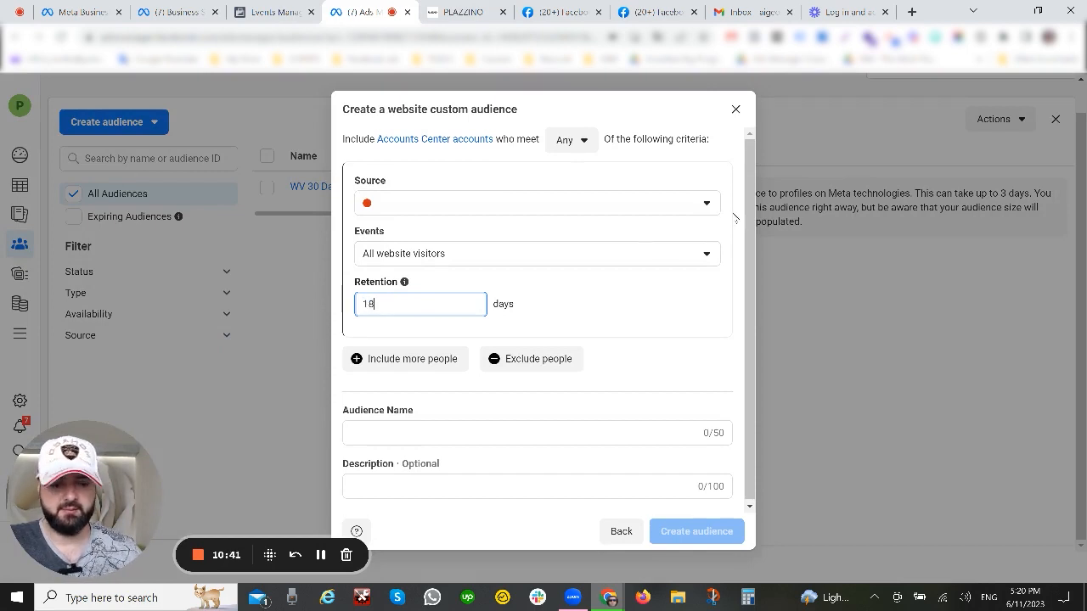
{"action": "type", "text": "0"}
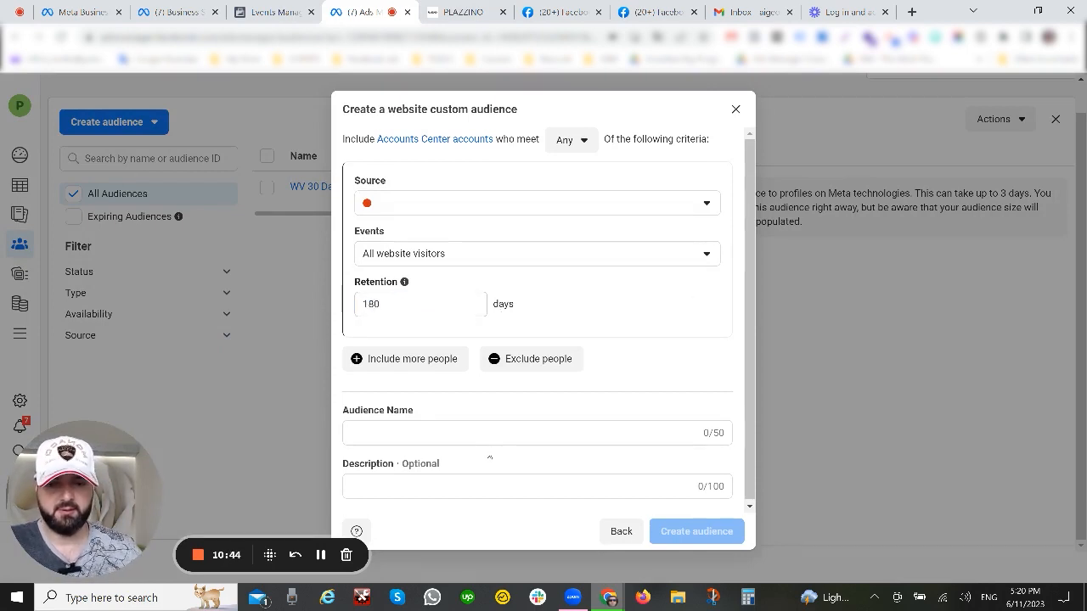
{"action": "left_click", "coordinate": [510, 429]}
{"action": "type", "text": "WV 180"}
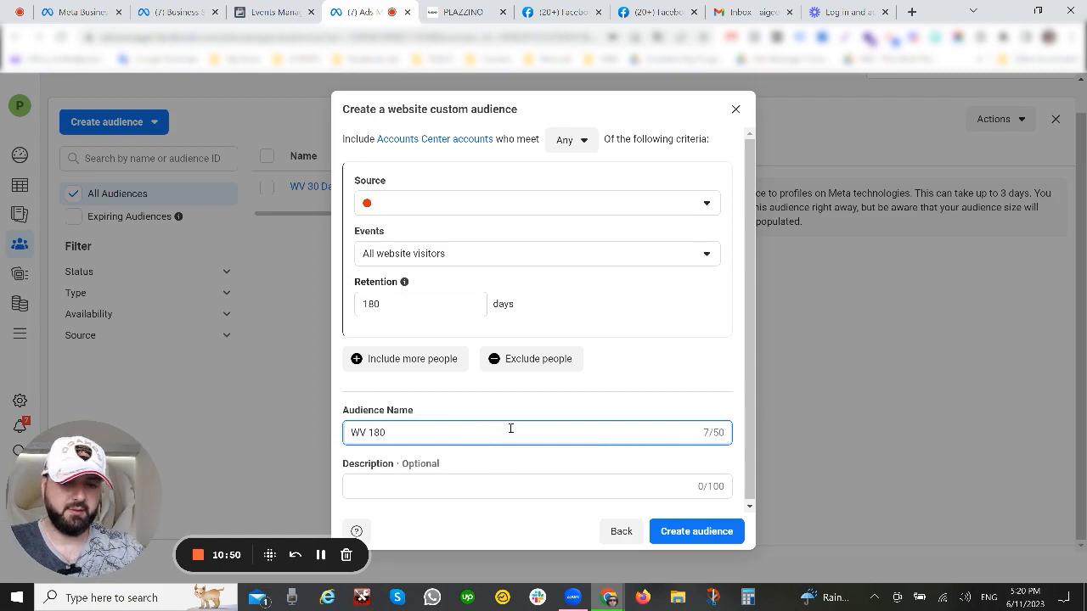
{"action": "type", "text": "S"}
{"action": "key", "text": "Return"}
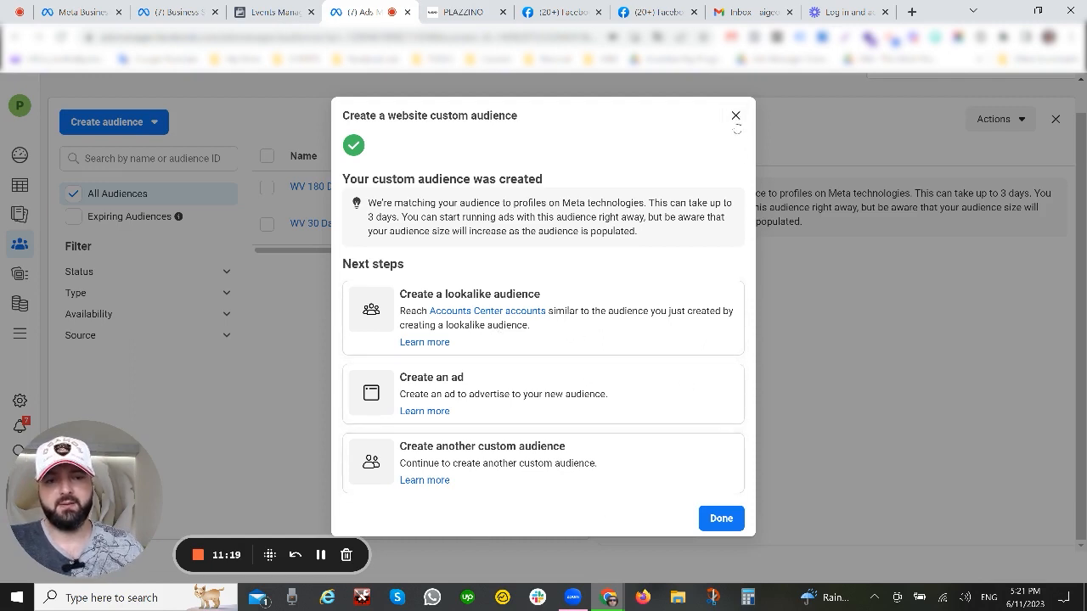
{"action": "left_click", "coordinate": [735, 116]}
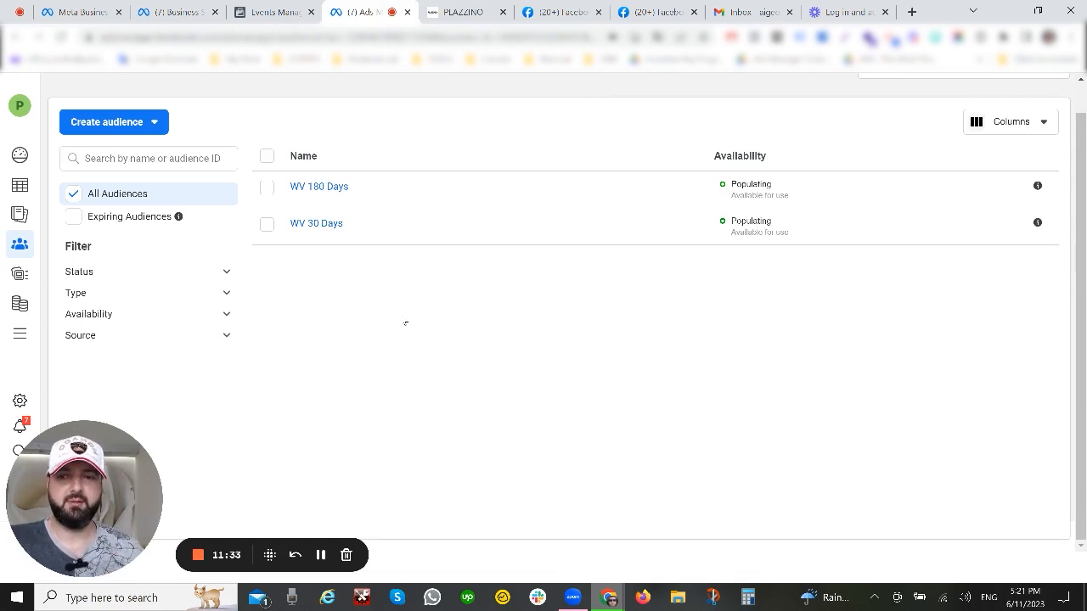
Close the Audiences page and open the list of ad accounts in Plazzino's Business settings
{"action": "left_click", "coordinate": [273, 11]}
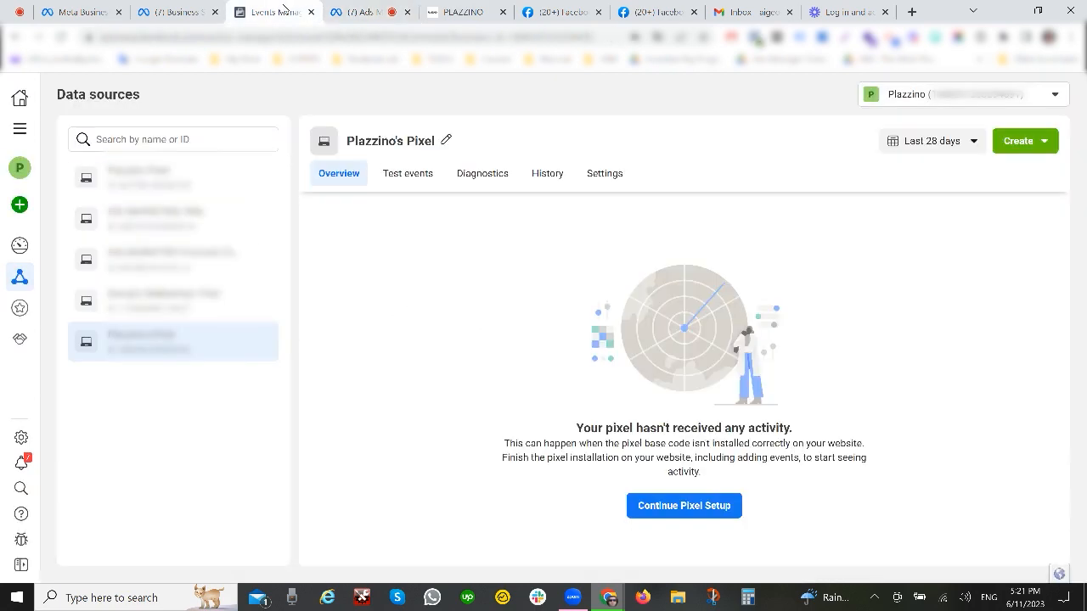
{"action": "left_click", "coordinate": [361, 12]}
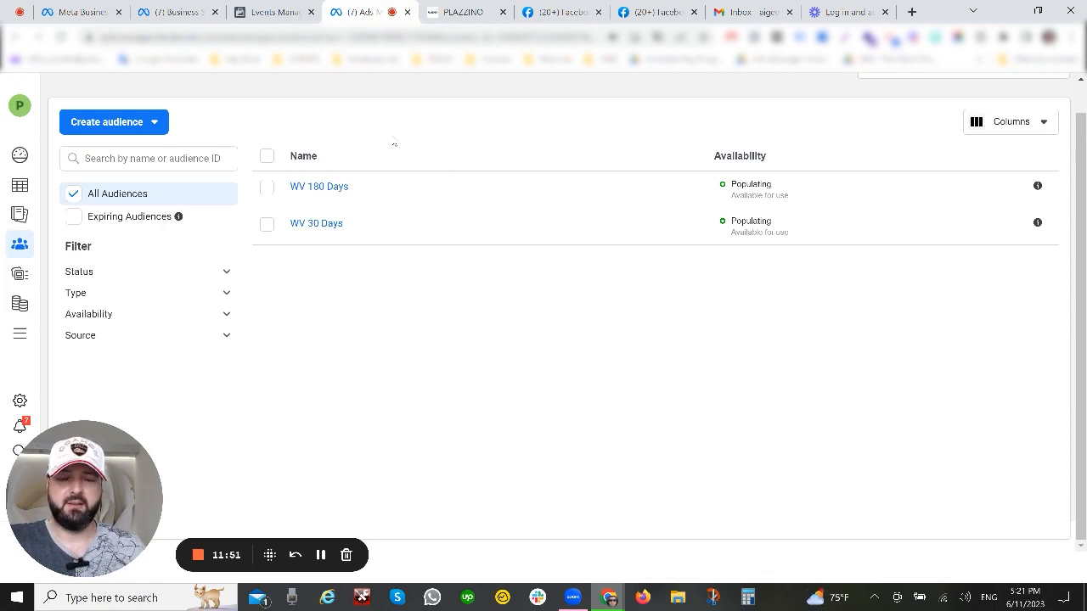
{"action": "left_click", "coordinate": [406, 14]}
{"action": "left_click", "coordinate": [178, 12]}
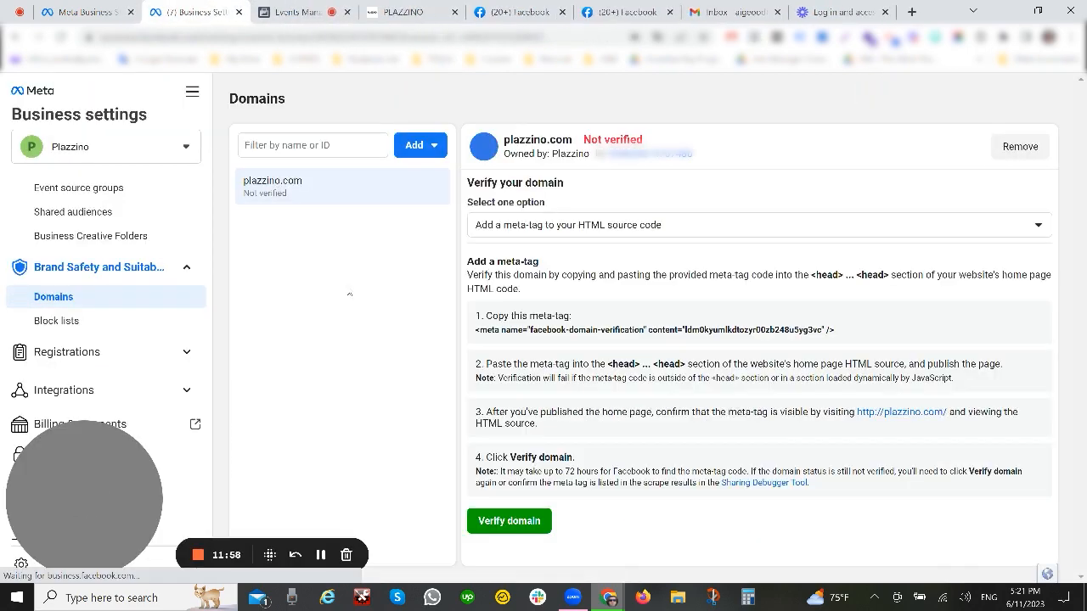
{"action": "scroll", "coordinate": [158, 296], "scroll_direction": "up", "scroll_amount": 3}
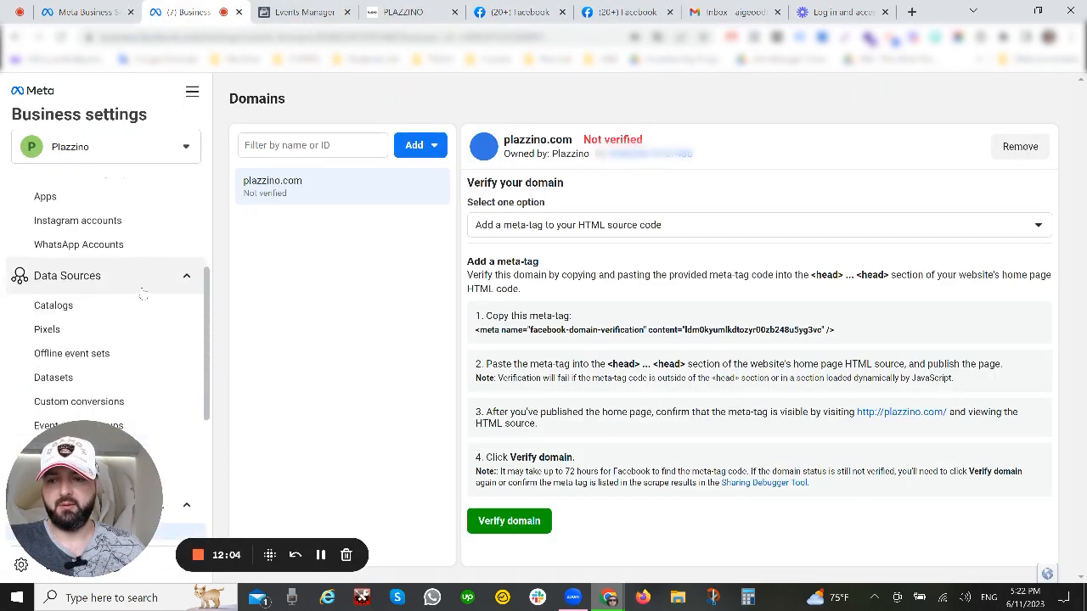
{"action": "scroll", "coordinate": [143, 293], "scroll_direction": "up", "scroll_amount": 2}
{"action": "left_click", "coordinate": [125, 283]}
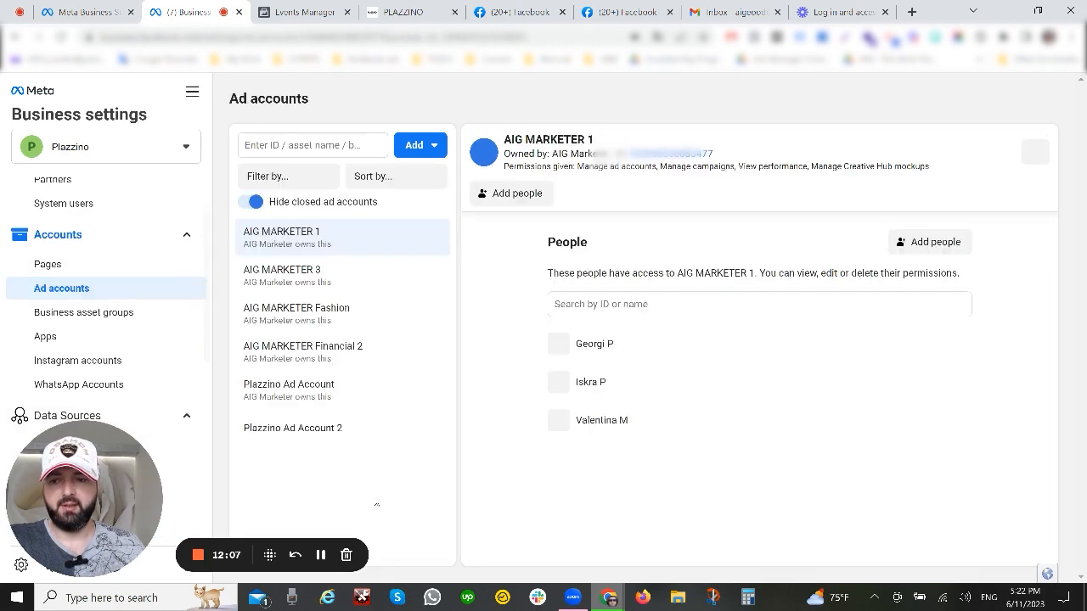
Select Plazzino Ad Account 2 among the business's ad accounts and open it in Ads Manager
{"action": "left_click", "coordinate": [341, 429]}
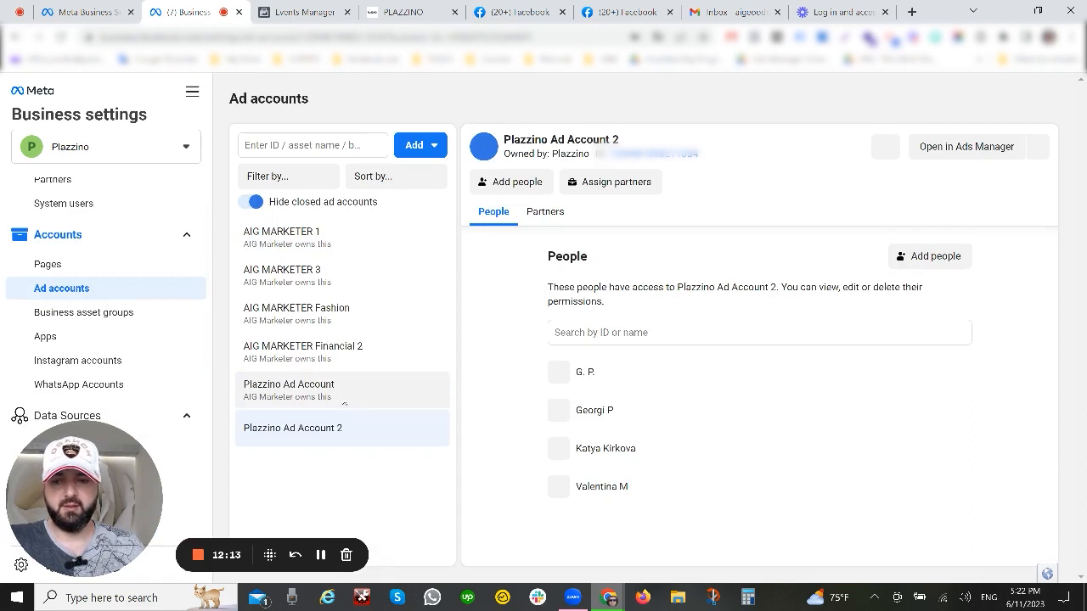
{"action": "left_click", "coordinate": [344, 397]}
{"action": "left_click", "coordinate": [347, 437]}
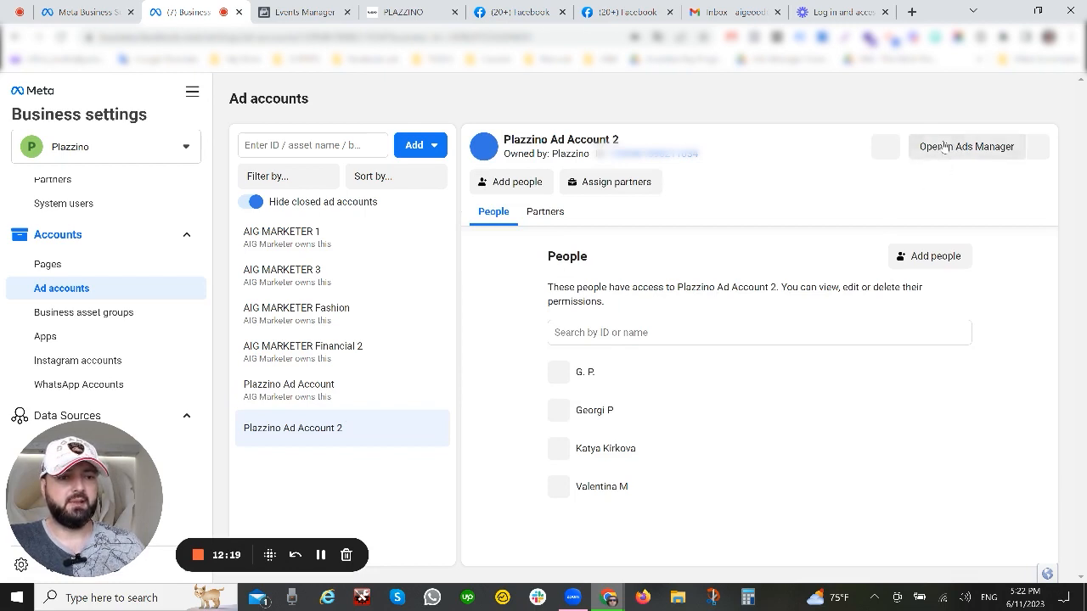
{"action": "left_click", "coordinate": [942, 146]}
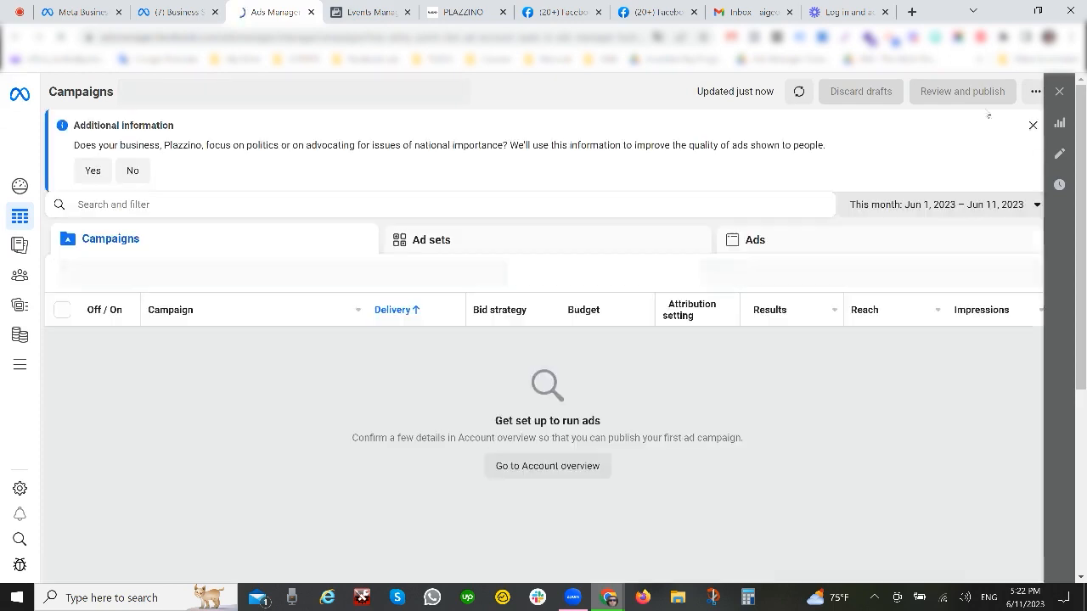
Dismiss the additional information notice, the ad account updates and the faster reporting tip covering the Campaigns page
{"action": "left_click", "coordinate": [1032, 126]}
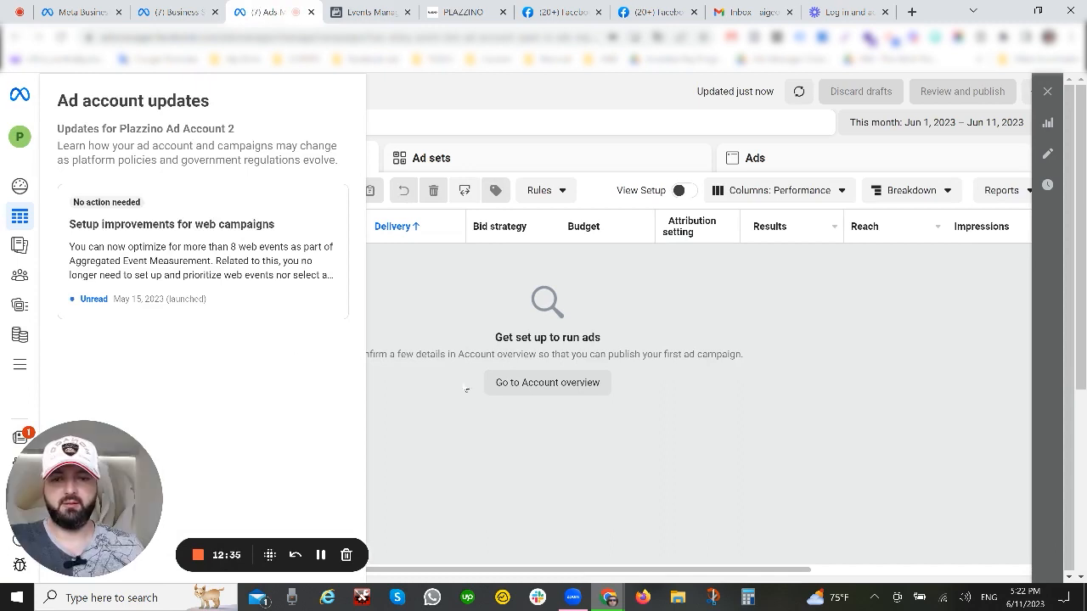
{"action": "left_click", "coordinate": [503, 438]}
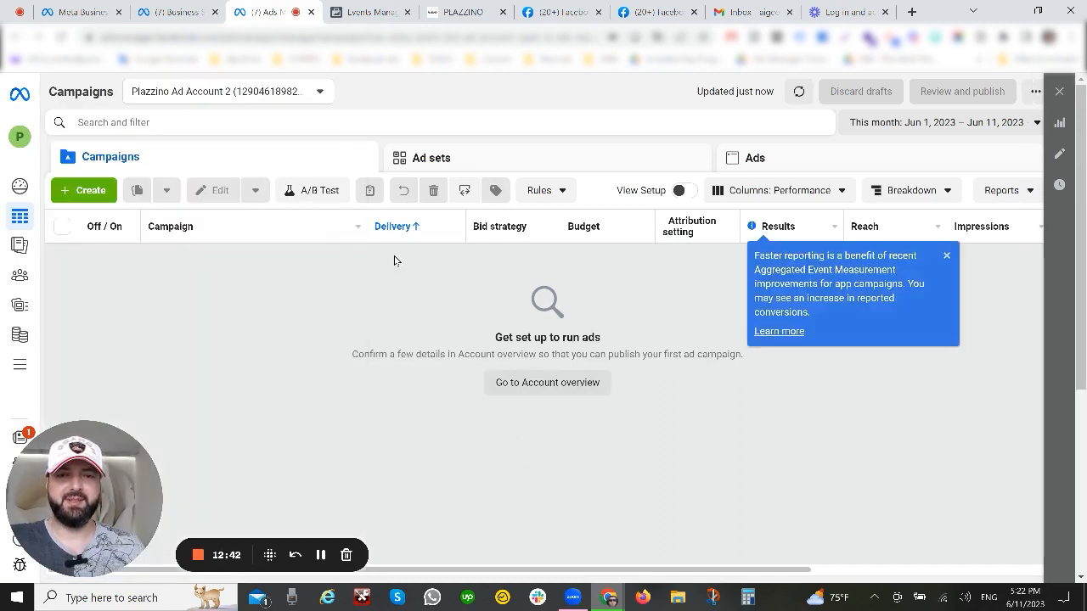
{"action": "left_click", "coordinate": [946, 257]}
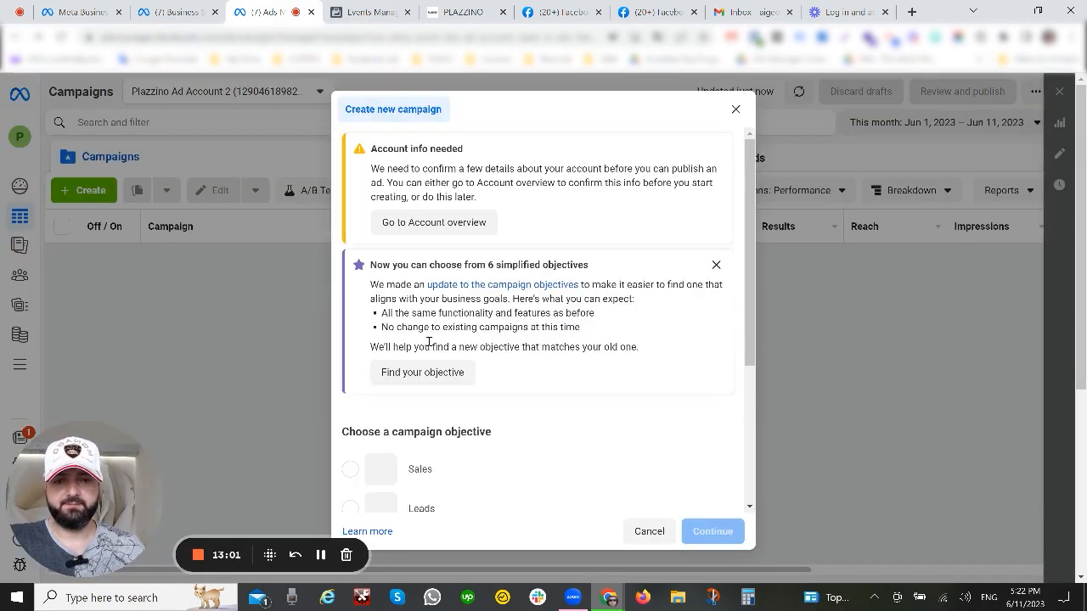
Compare the Sales, Engagement, App promotion, Traffic and Awareness objectives for a new campaign, and create it with the Leads objective
{"action": "scroll", "coordinate": [581, 435], "scroll_direction": "down", "scroll_amount": 3}
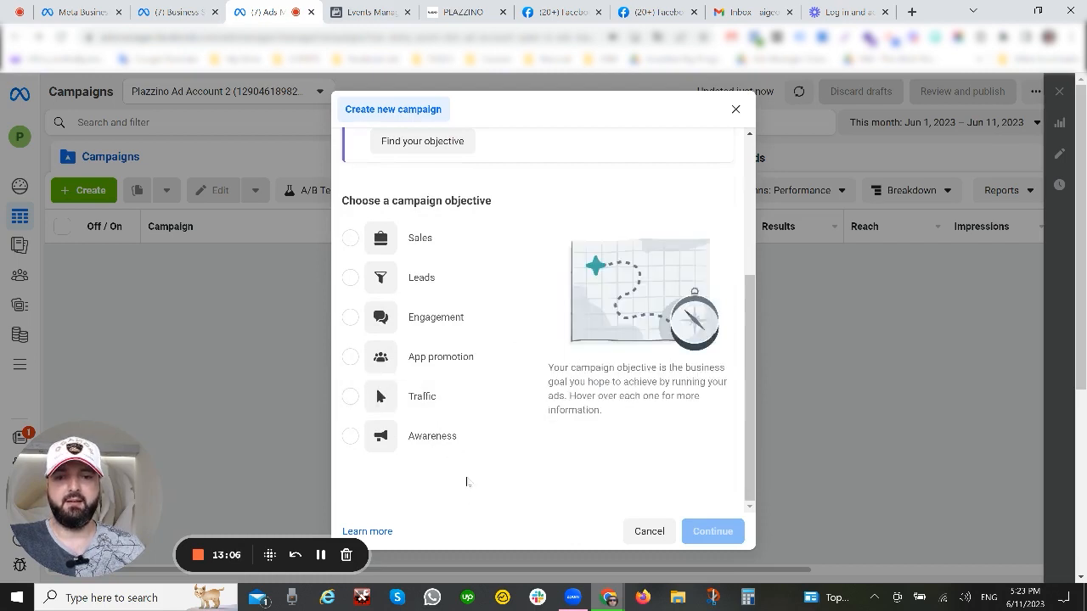
{"action": "left_click", "coordinate": [432, 285]}
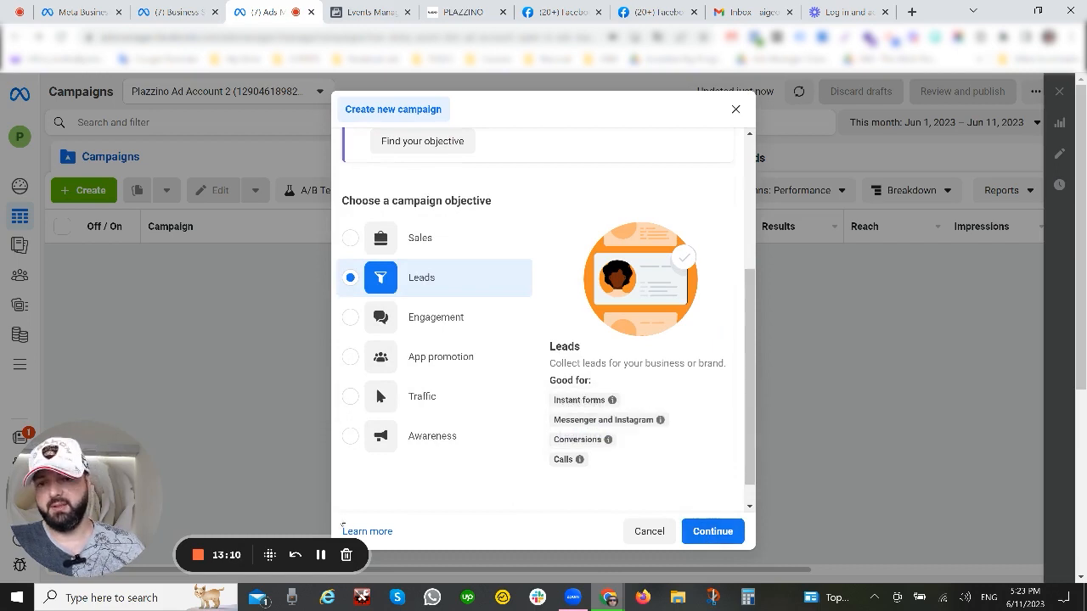
{"action": "left_click", "coordinate": [446, 246]}
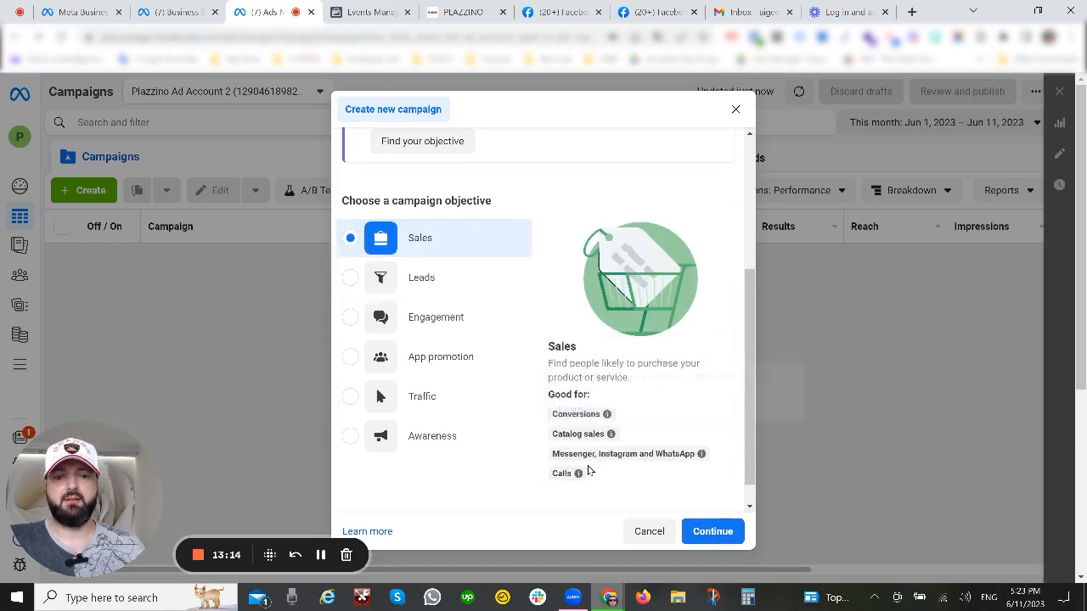
{"action": "left_click", "coordinate": [416, 317]}
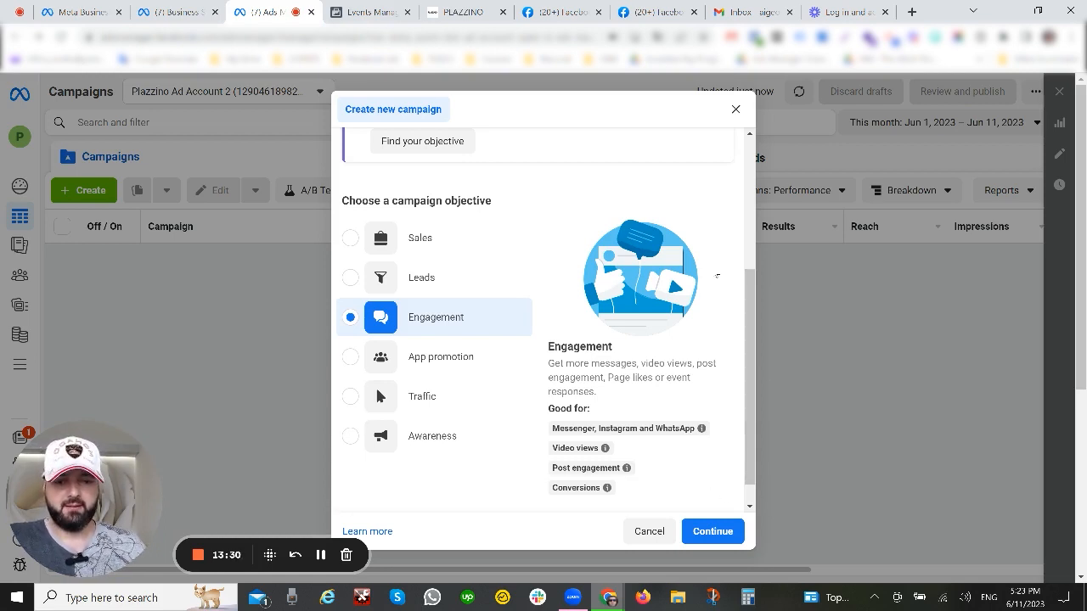
{"action": "left_click", "coordinate": [436, 359]}
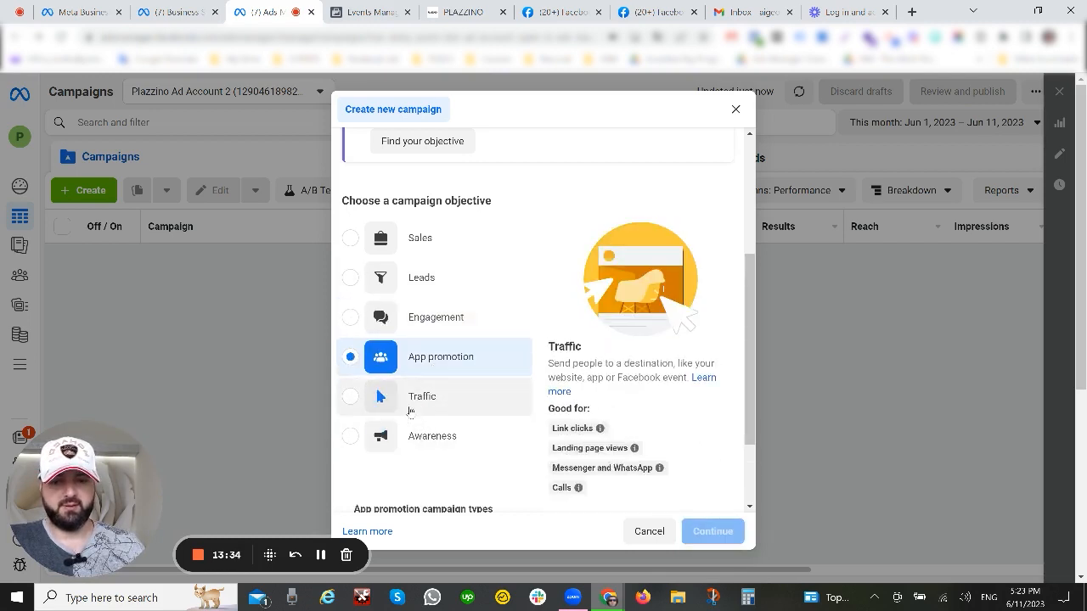
{"action": "left_click", "coordinate": [410, 414]}
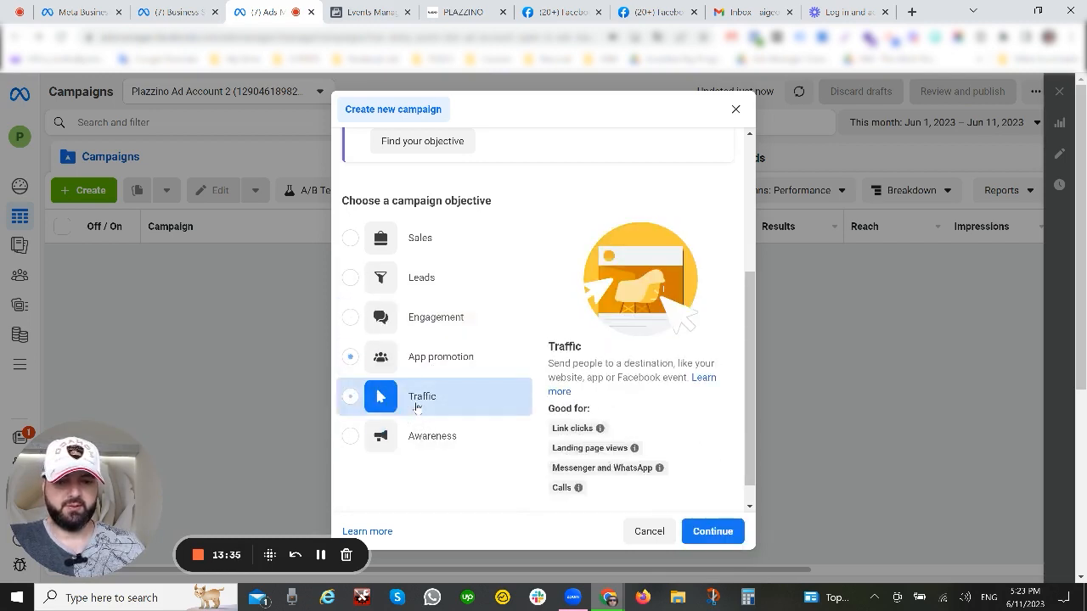
{"action": "left_click", "coordinate": [422, 450]}
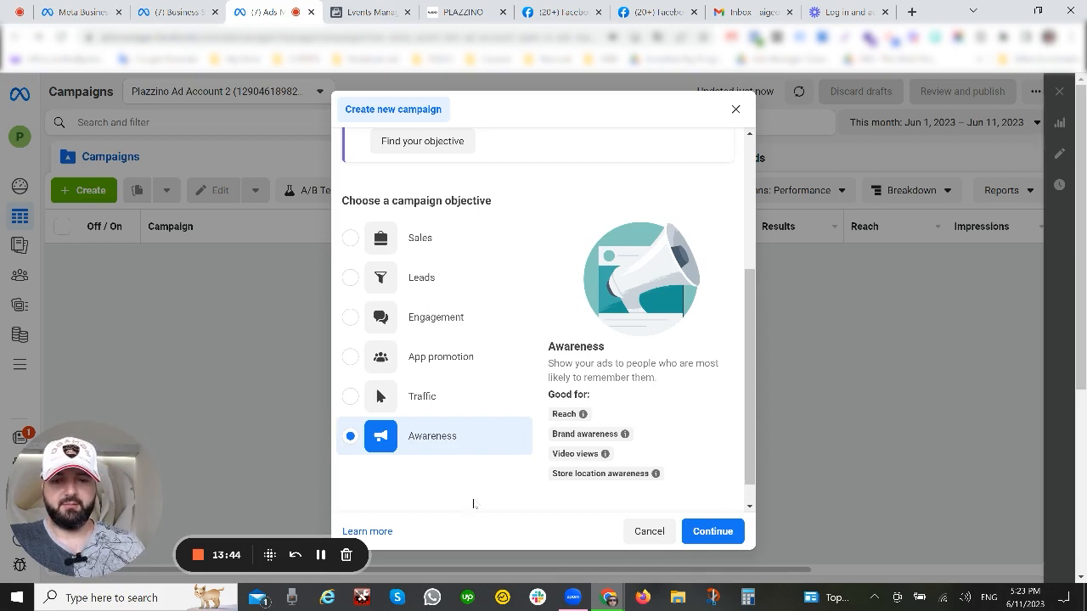
{"action": "left_click", "coordinate": [422, 292]}
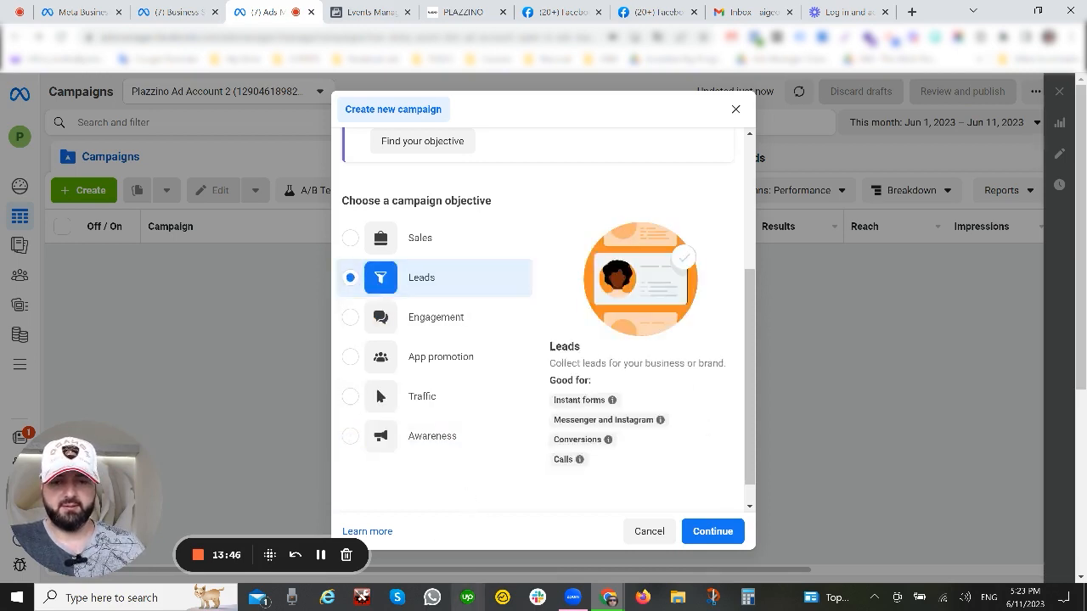
{"action": "left_click", "coordinate": [719, 531]}
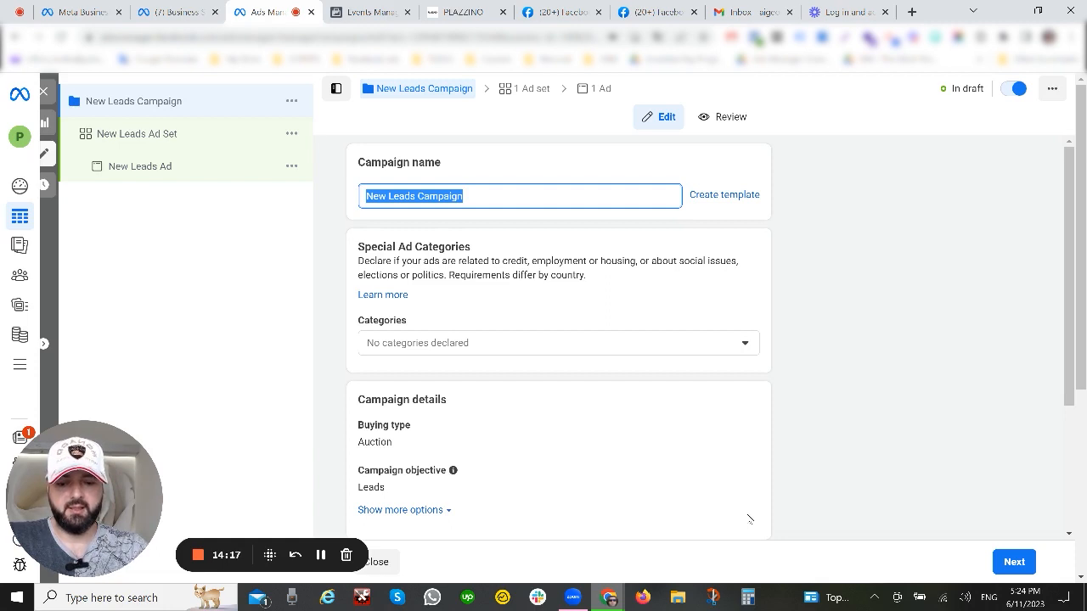
Name the new campaign GP | PLAZZINO | Lead Gen | ABO | - 6/11/2023
{"action": "type", "text": "G"}
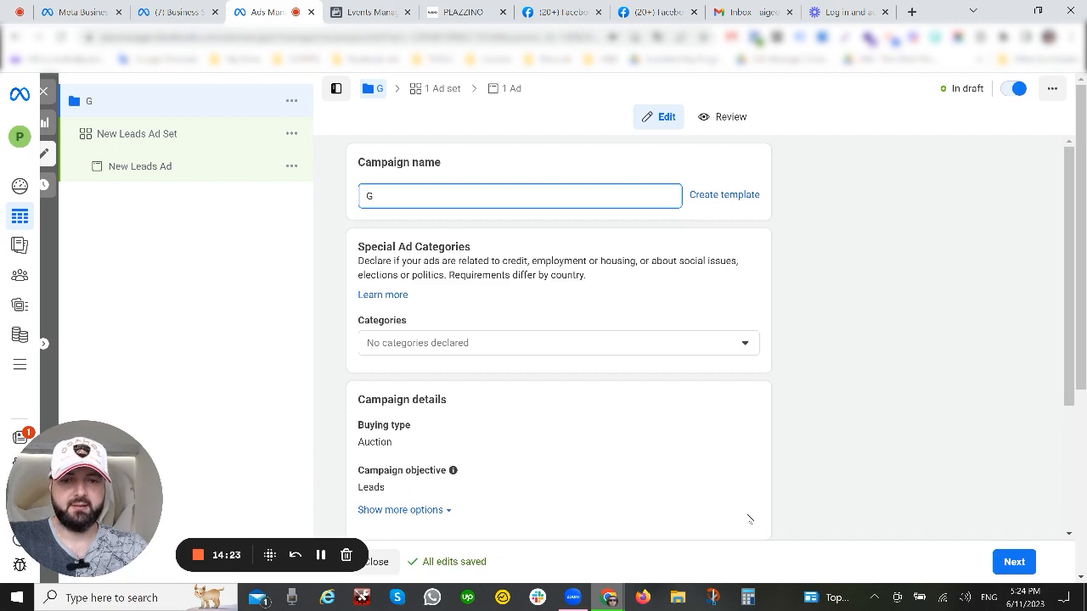
{"action": "type", "text": "P"}
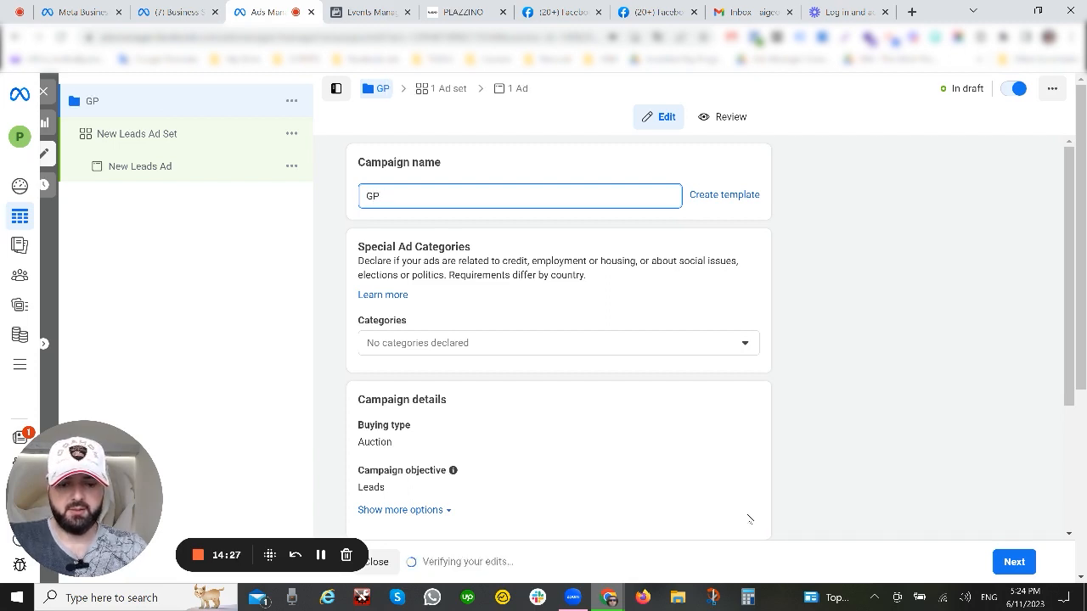
{"action": "type", "text": " |"}
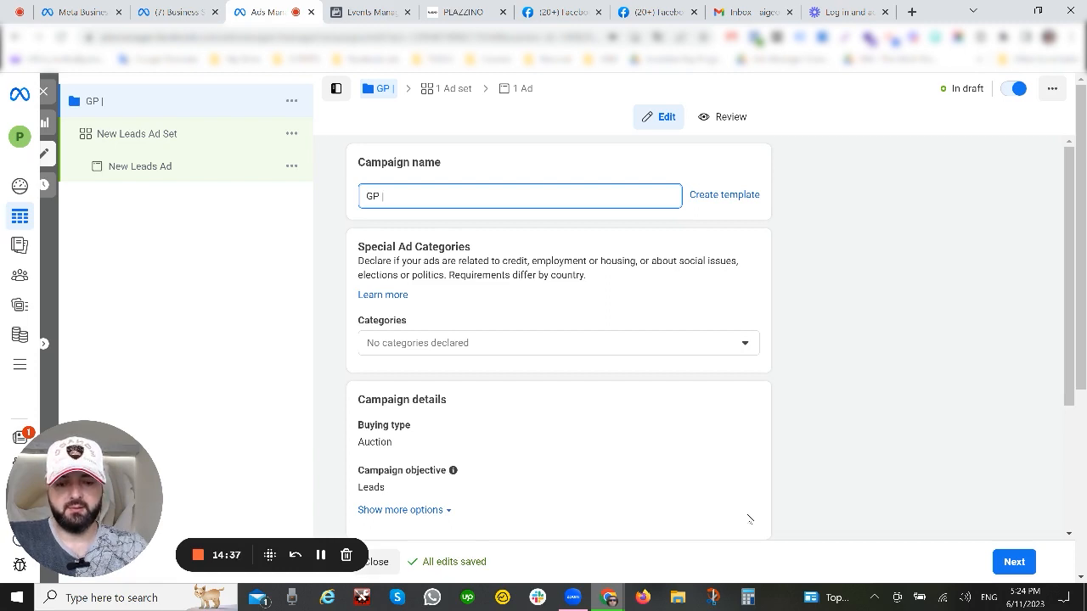
{"action": "type", "text": "PL"}
{"action": "type", "text": "AZZINO | Lead Gen | "}
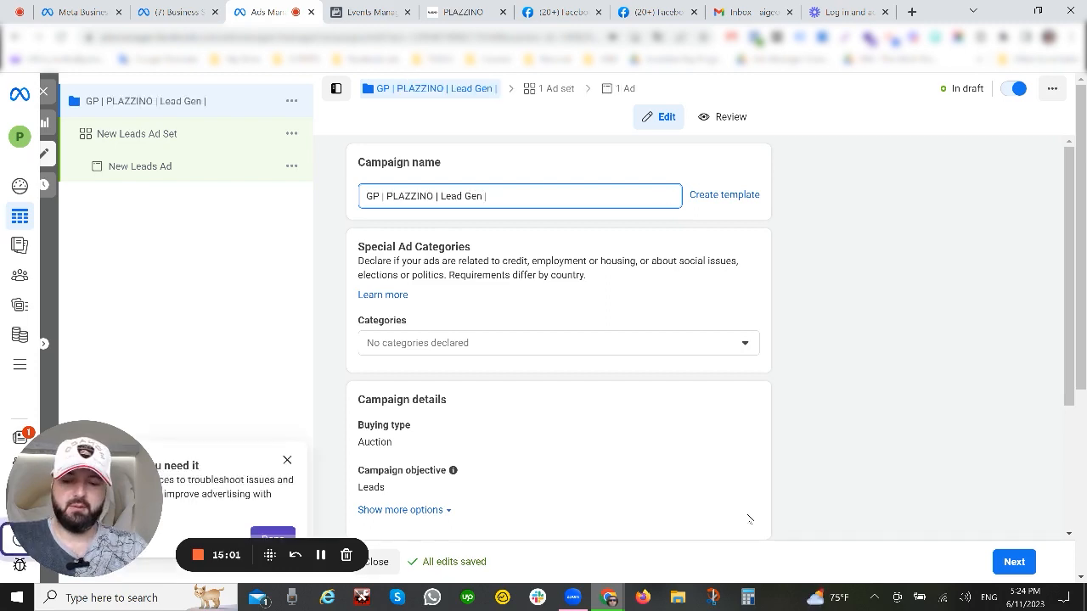
{"action": "type", "text": "ABO"}
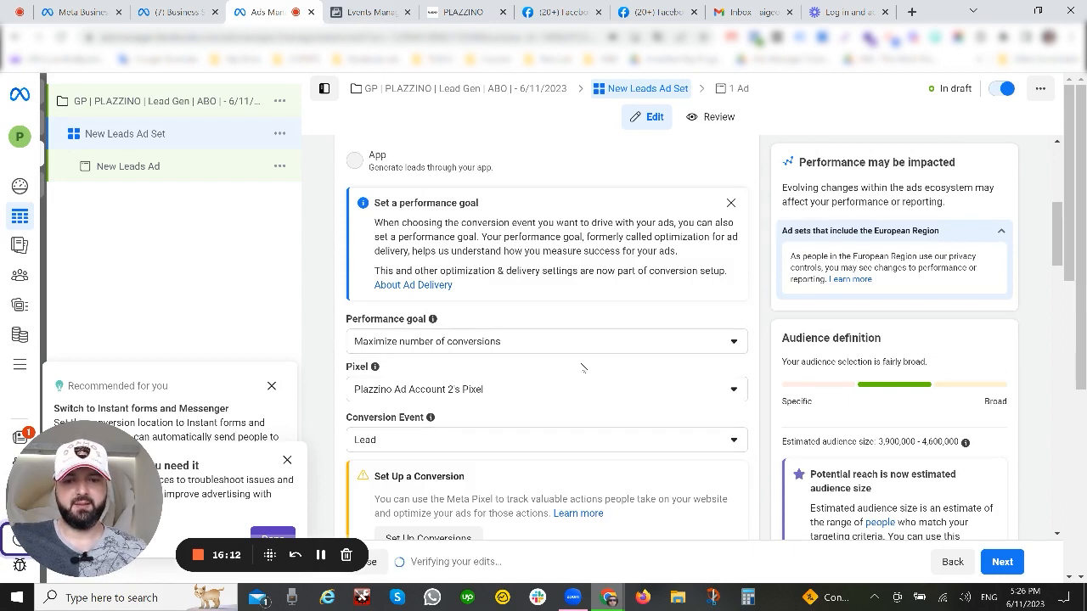
Set the leads ad set's daily budget to $10
{"action": "scroll", "coordinate": [763, 340], "scroll_direction": "down", "scroll_amount": 4}
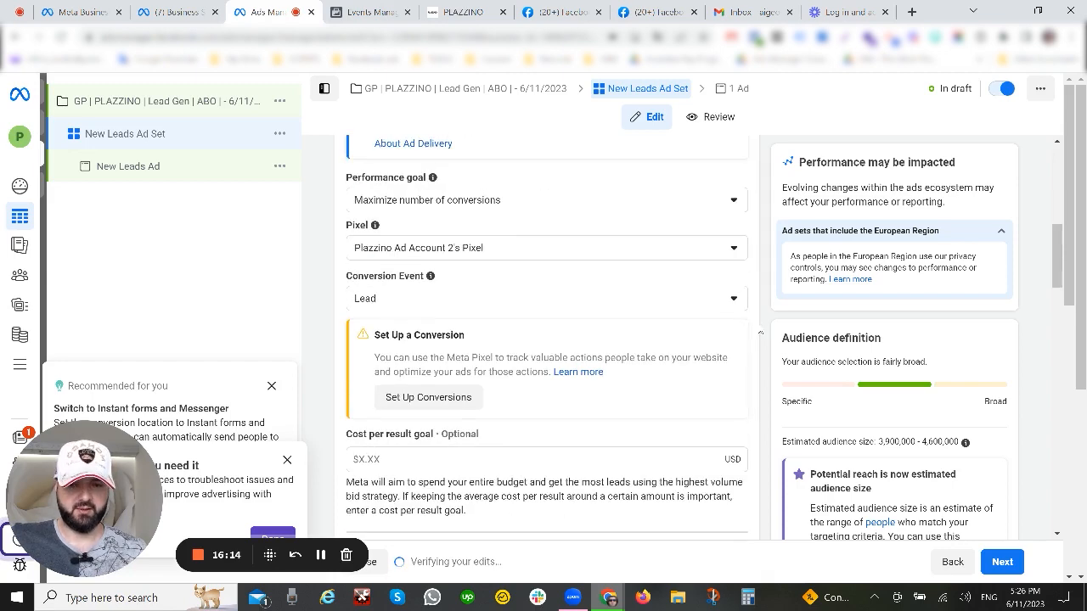
{"action": "scroll", "coordinate": [761, 334], "scroll_direction": "down", "scroll_amount": 4}
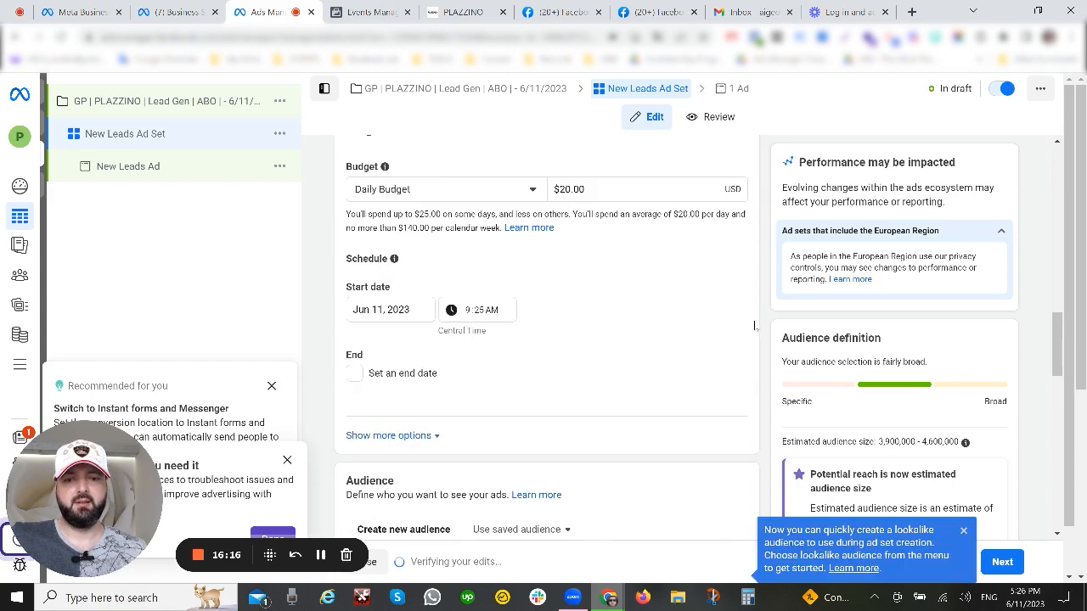
{"action": "left_click", "coordinate": [571, 190]}
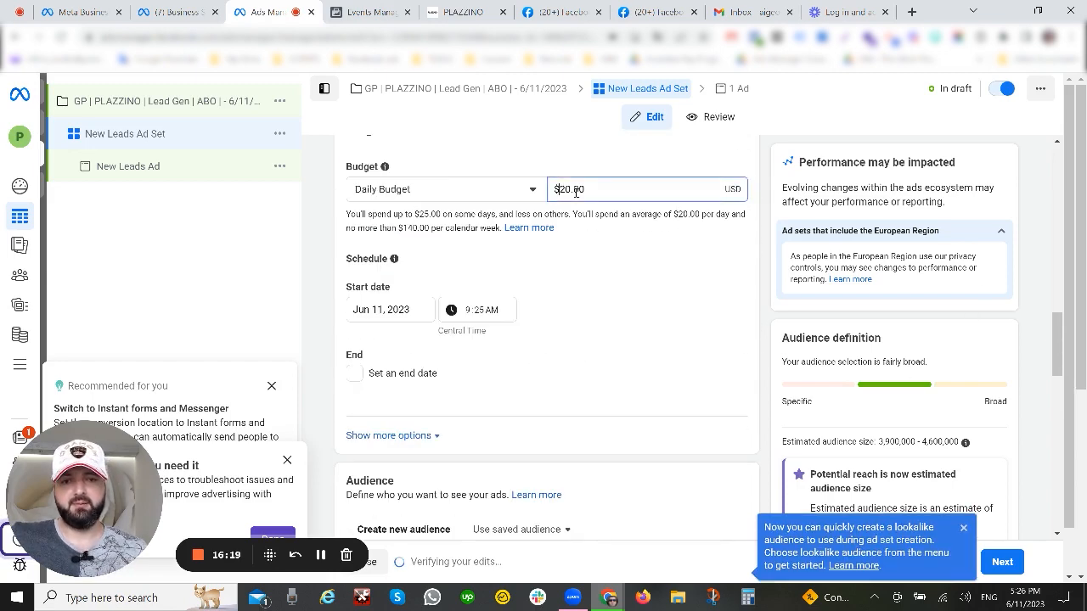
{"action": "double_click", "coordinate": [570, 191]}
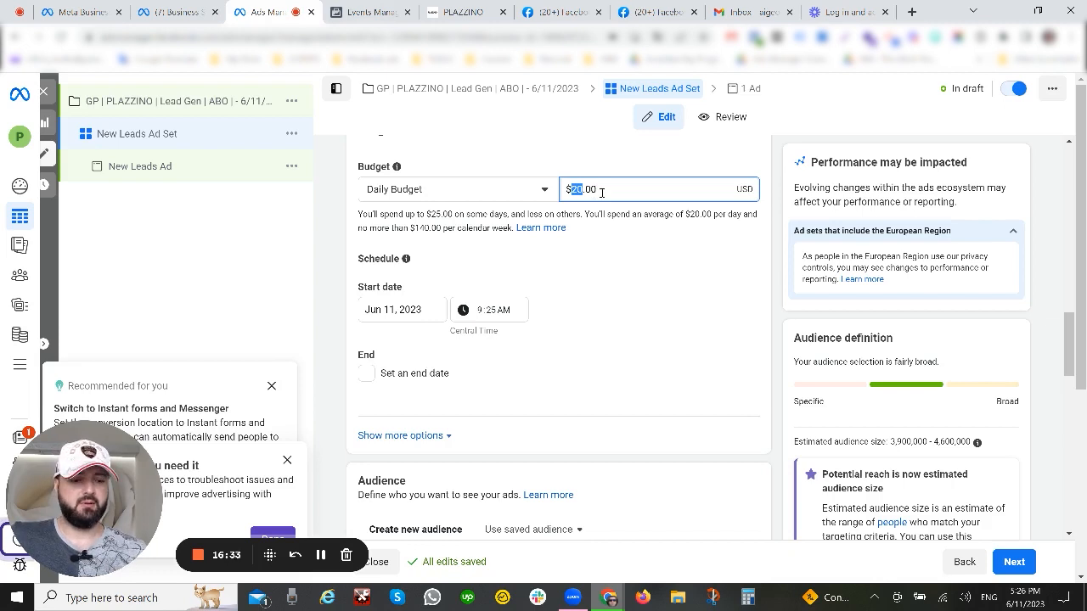
{"action": "type", "text": "1"}
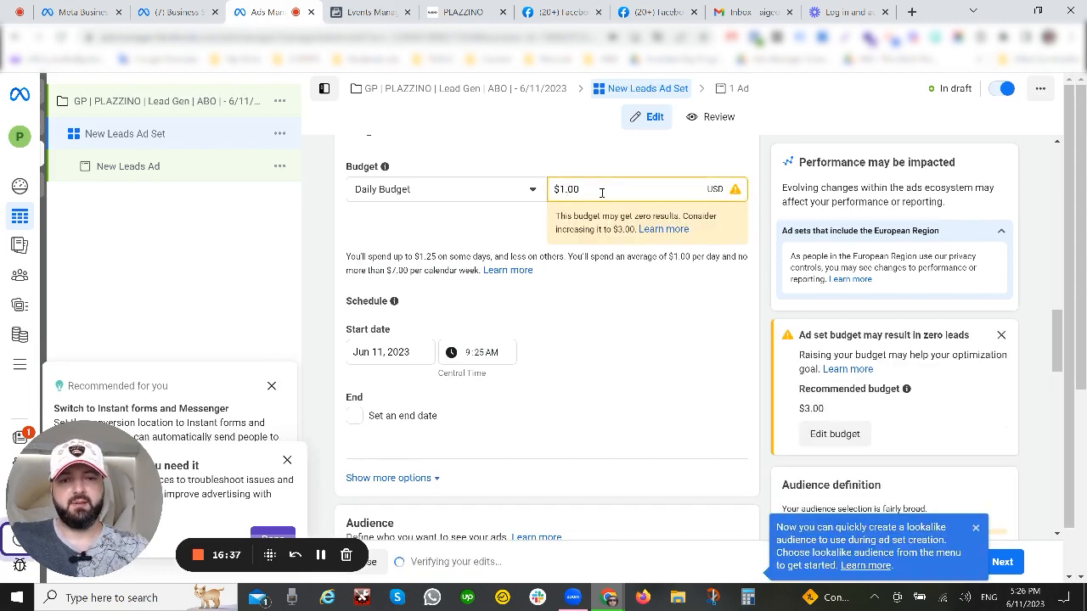
{"action": "type", "text": "0"}
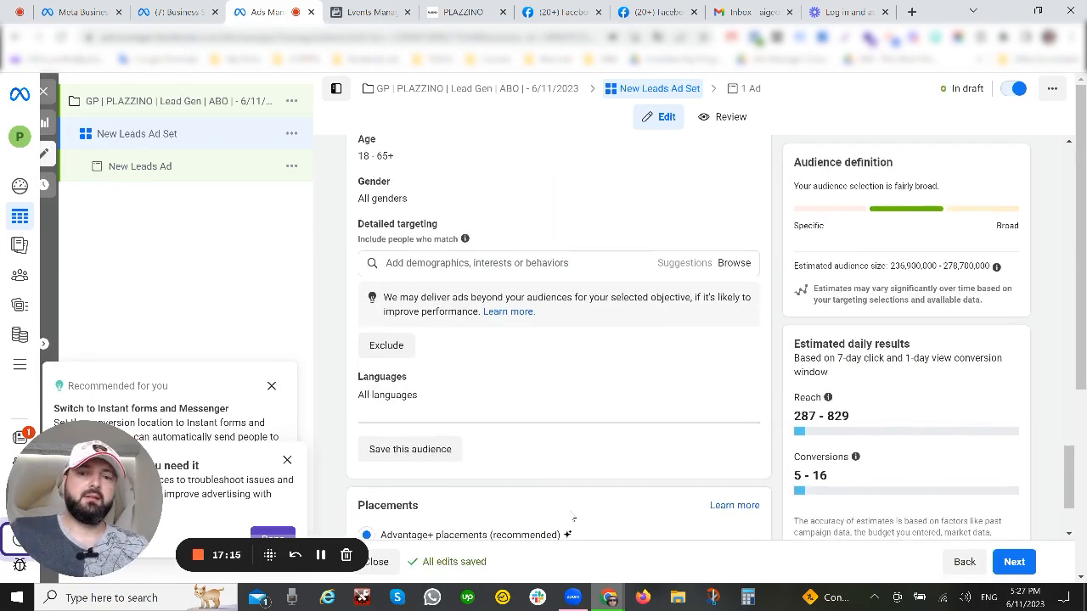
Limit the ad set's audience to people aged 25 to 55
{"action": "scroll", "coordinate": [573, 518], "scroll_direction": "up", "scroll_amount": 1}
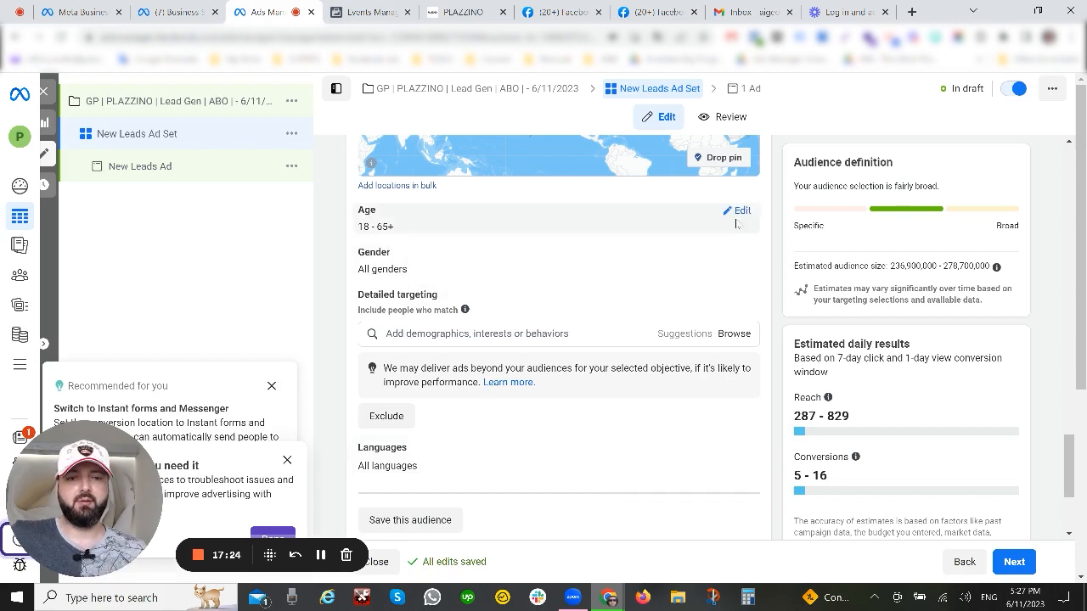
{"action": "left_click", "coordinate": [740, 222]}
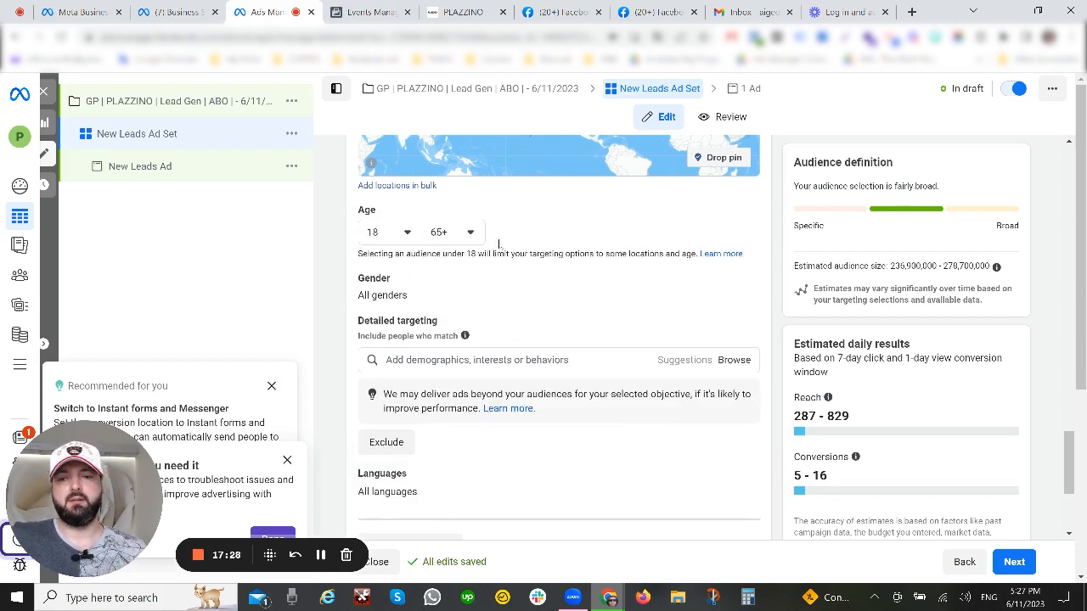
{"action": "left_click", "coordinate": [405, 233]}
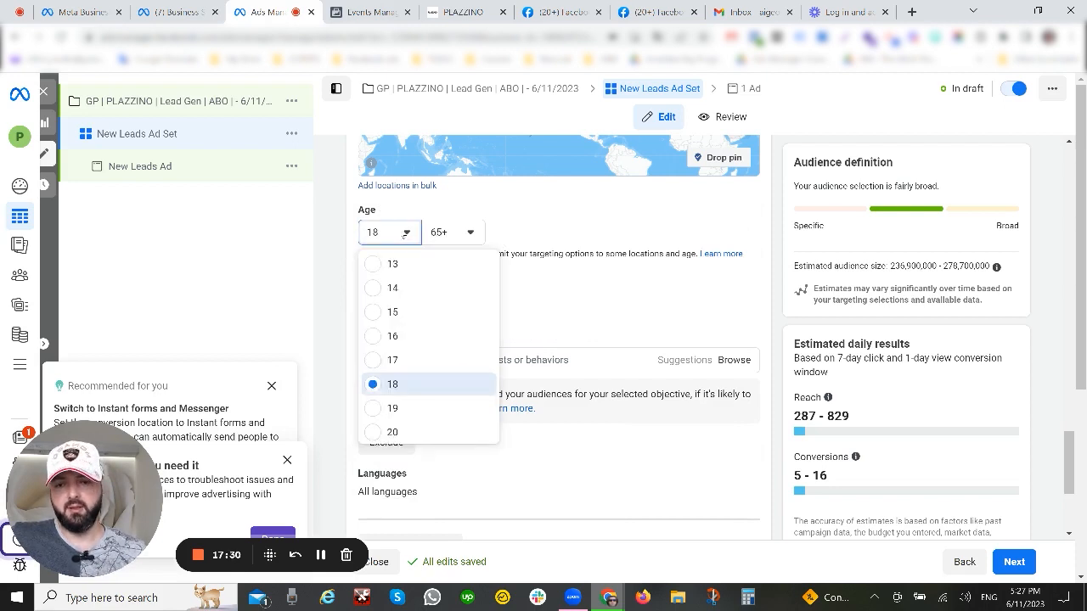
{"action": "scroll", "coordinate": [404, 293], "scroll_direction": "down", "scroll_amount": 2}
{"action": "scroll", "coordinate": [401, 319], "scroll_direction": "down", "scroll_amount": 1}
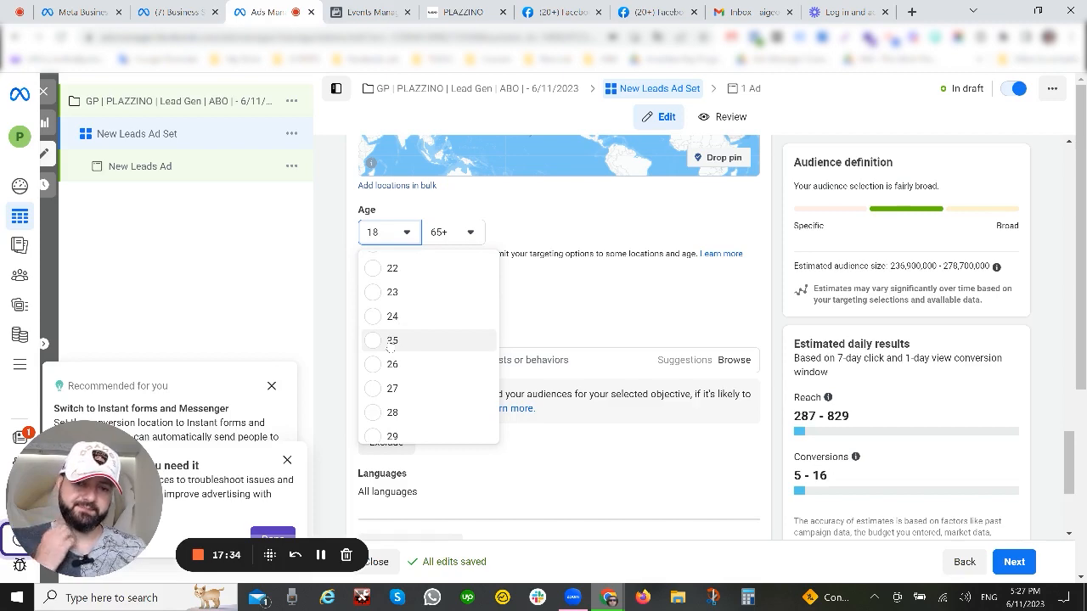
{"action": "left_click", "coordinate": [390, 342]}
{"action": "left_click", "coordinate": [450, 232]}
{"action": "scroll", "coordinate": [461, 332], "scroll_direction": "up", "scroll_amount": 2}
{"action": "left_click", "coordinate": [461, 332]}
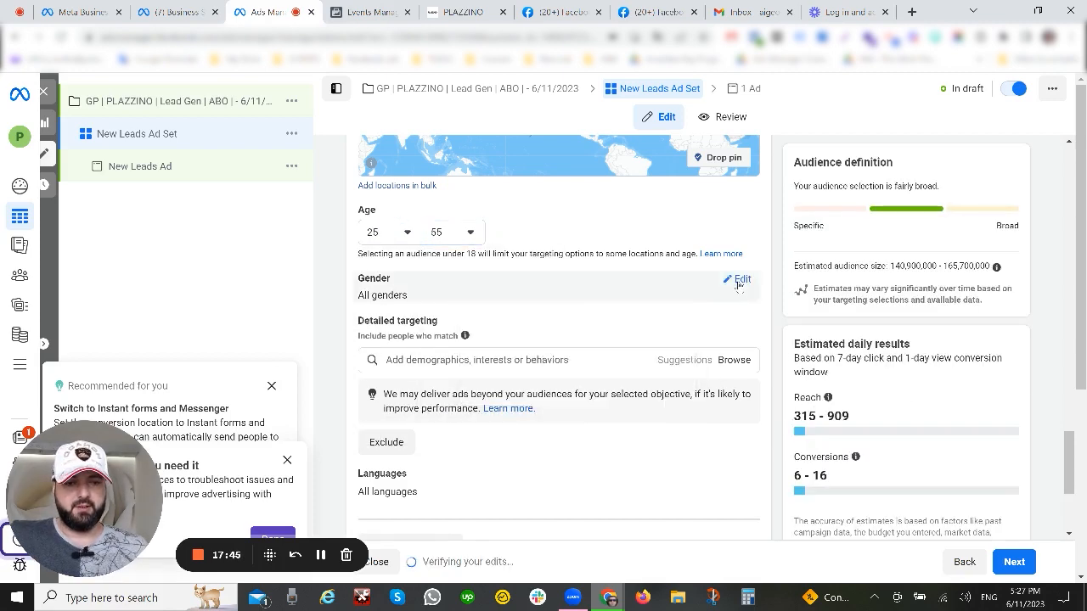
Restrict the ad set's audience gender to Women and check the location and detailed targeting settings
{"action": "left_click", "coordinate": [738, 282]}
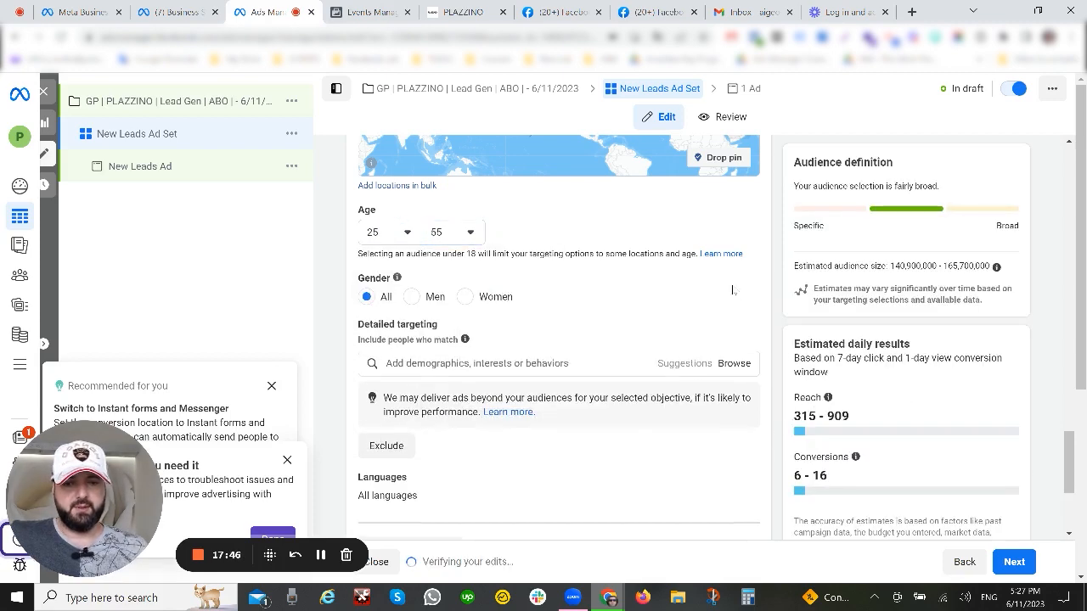
{"action": "left_click", "coordinate": [465, 297]}
{"action": "scroll", "coordinate": [686, 379], "scroll_direction": "up", "scroll_amount": 4}
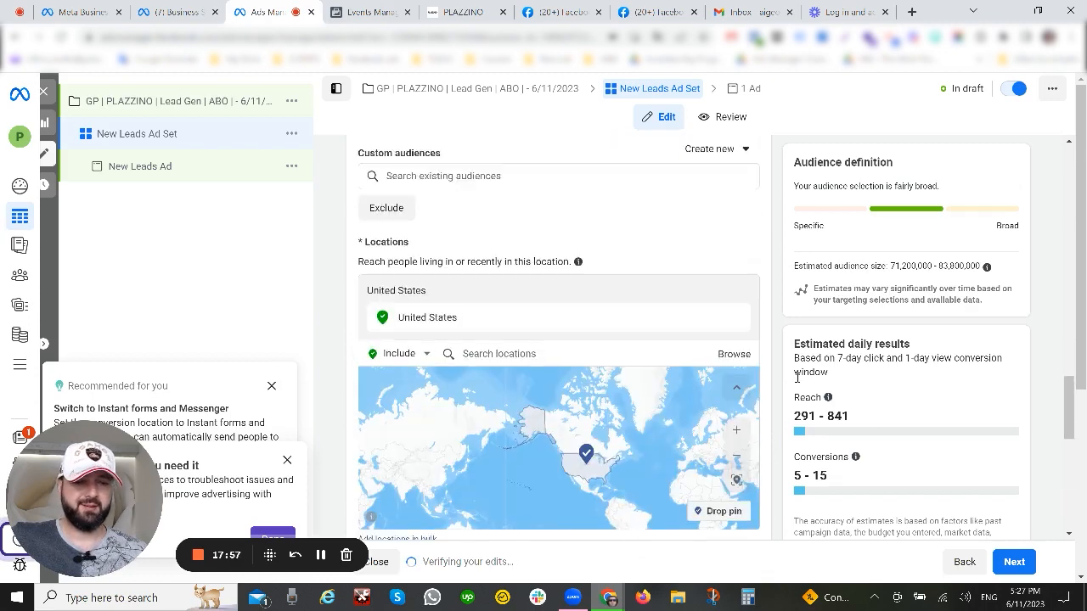
{"action": "scroll", "coordinate": [790, 429], "scroll_direction": "down", "scroll_amount": 3}
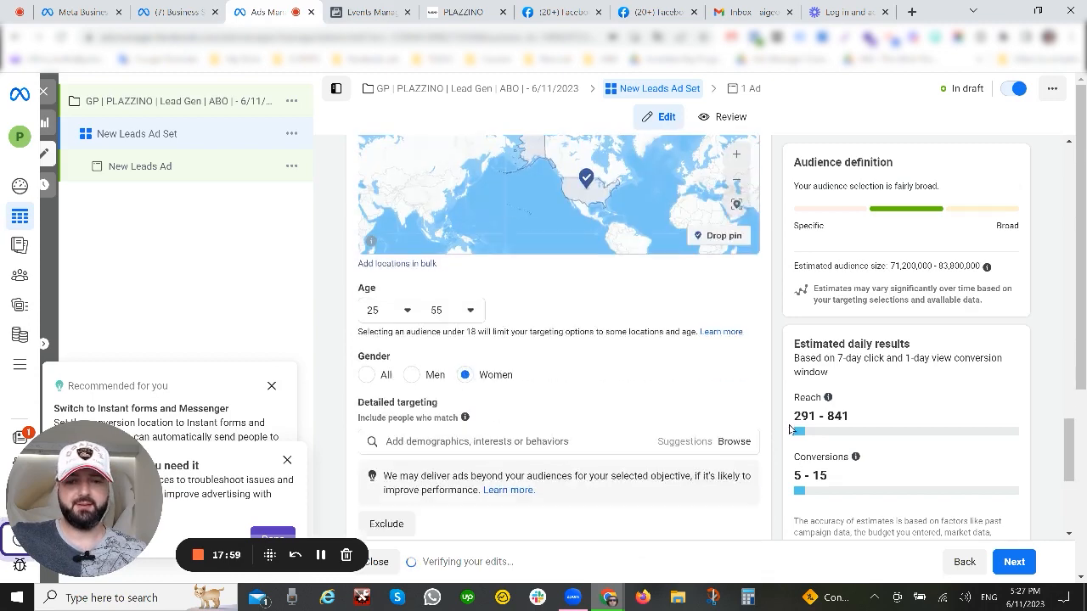
{"action": "scroll", "coordinate": [527, 365], "scroll_direction": "down", "scroll_amount": 2}
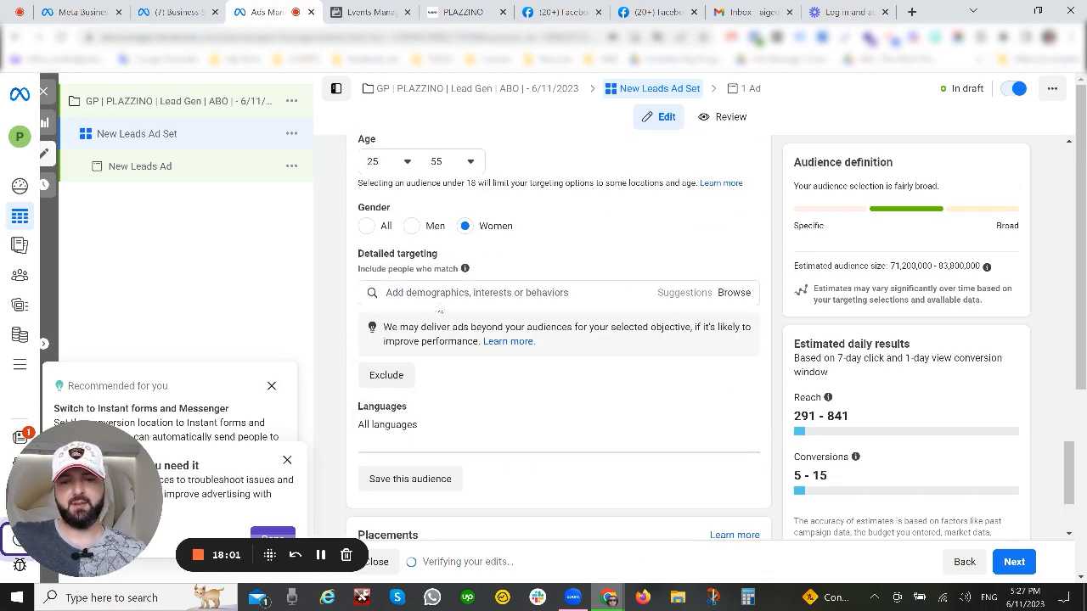
Add the interests Beautiful Skin, Beauty, Skin care, Beauty salons and Cosmetics to the ad set's detailed targeting
{"action": "left_click", "coordinate": [438, 293]}
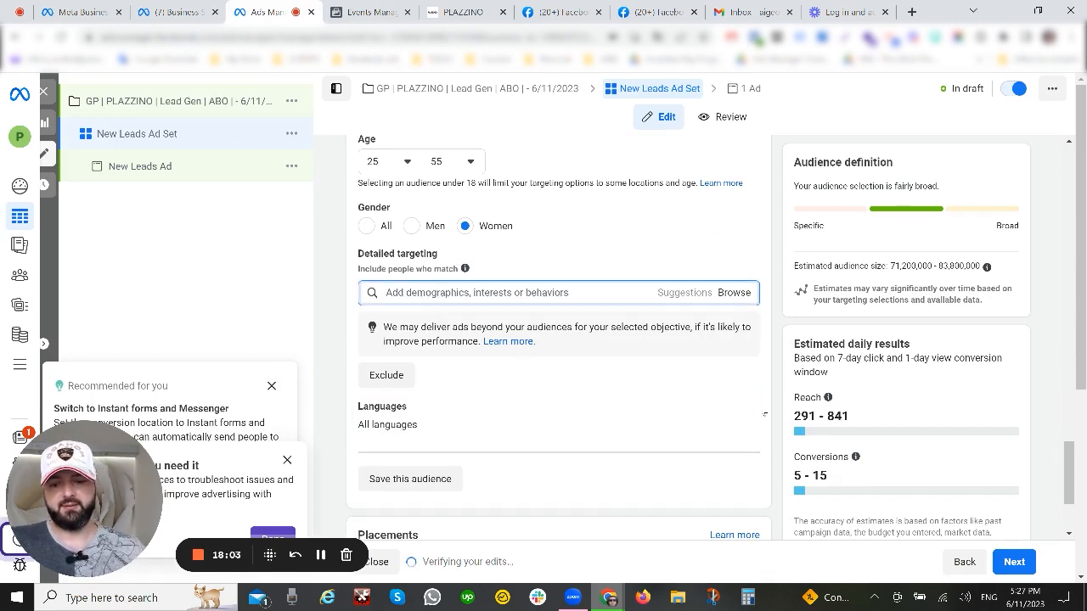
{"action": "type", "text": "bea"}
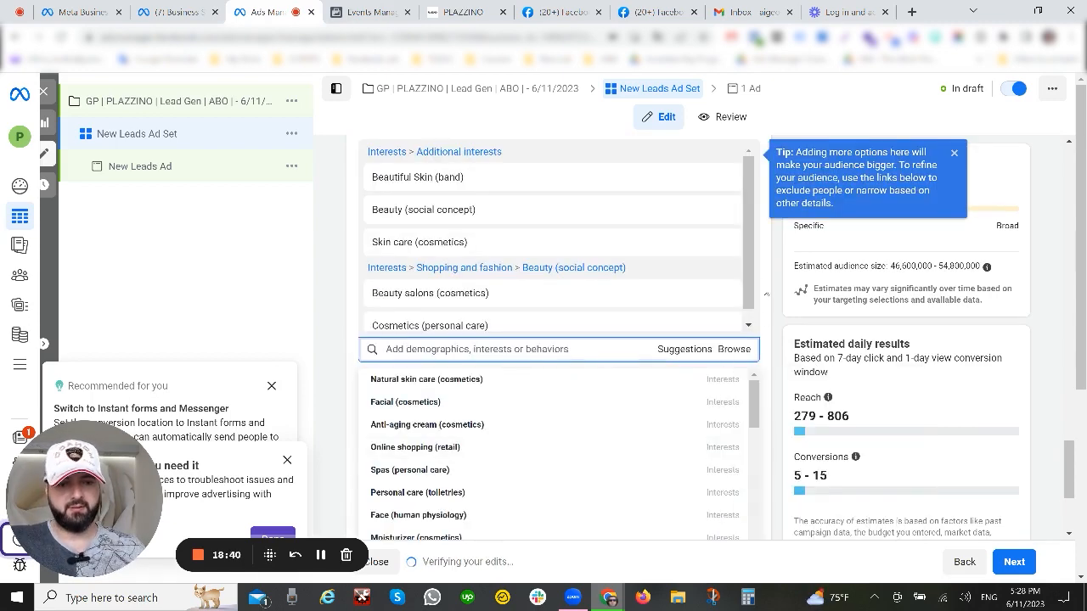
{"action": "left_click", "coordinate": [767, 294]}
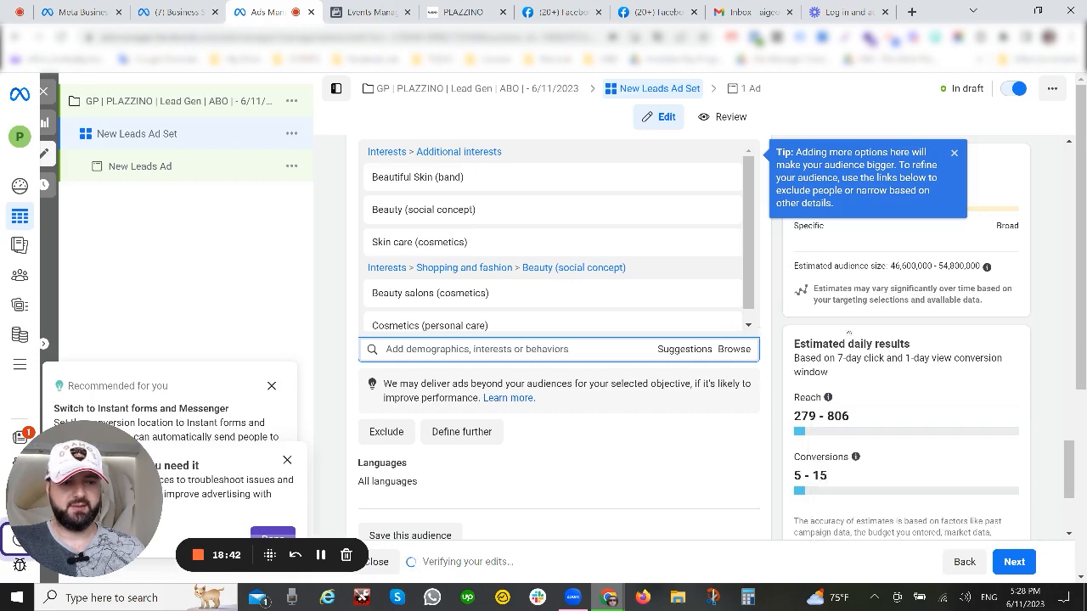
{"action": "scroll", "coordinate": [849, 332], "scroll_direction": "up", "scroll_amount": 2}
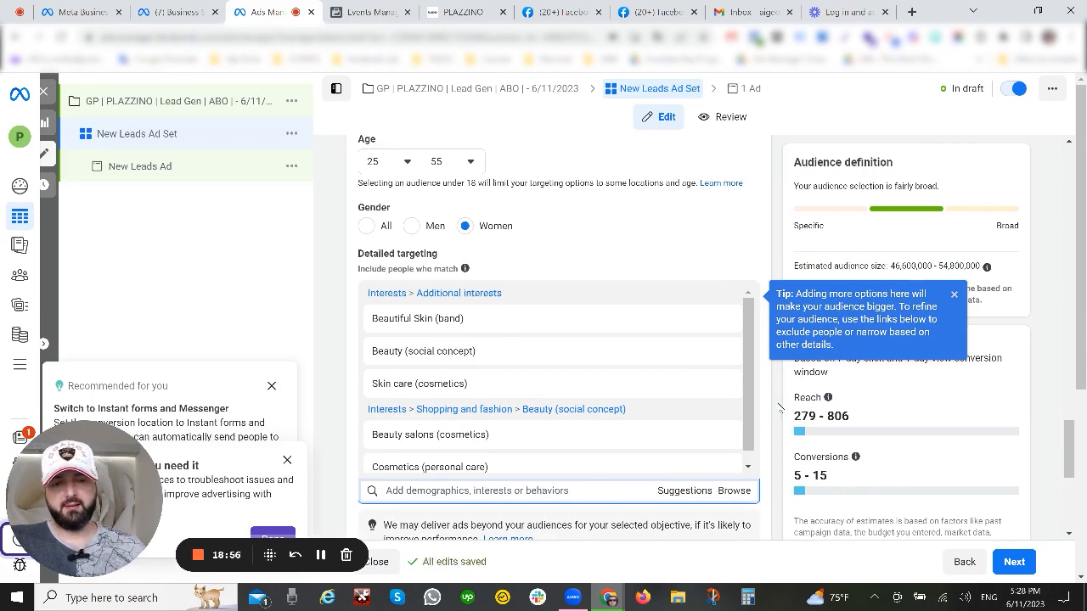
{"action": "scroll", "coordinate": [779, 408], "scroll_direction": "down", "scroll_amount": 10}
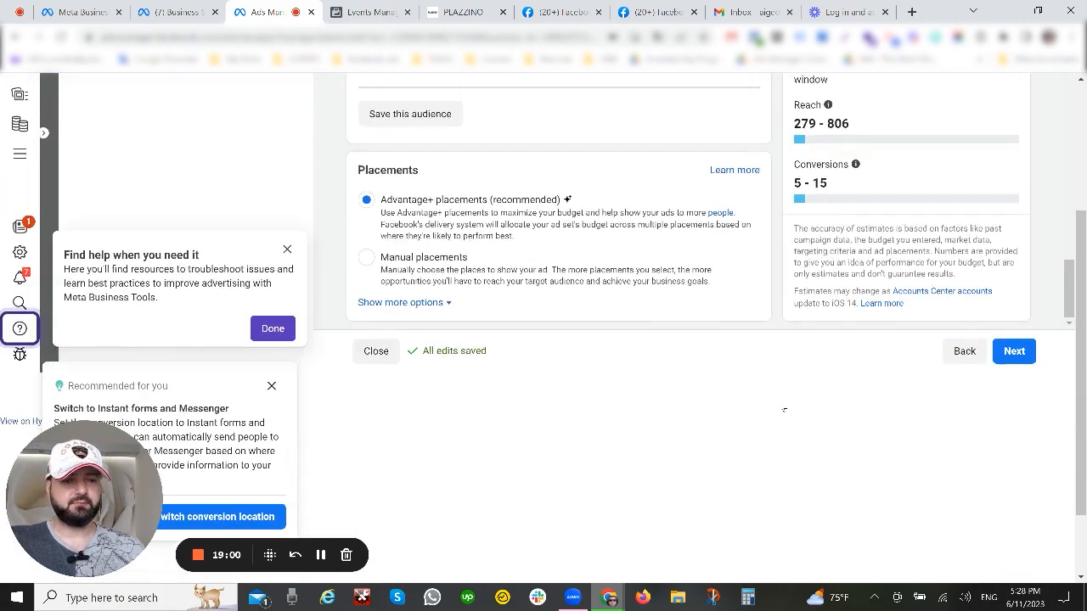
{"action": "scroll", "coordinate": [785, 411], "scroll_direction": "up", "scroll_amount": 3}
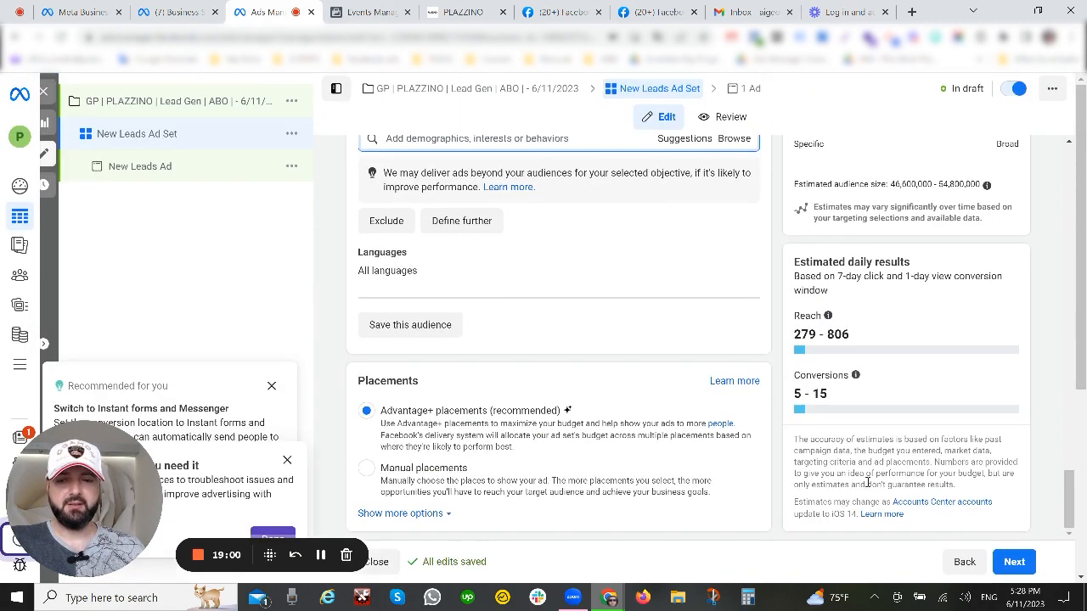
Continue to the leads ad and add the Women's Store media to its ad creative
{"action": "left_click", "coordinate": [1013, 562]}
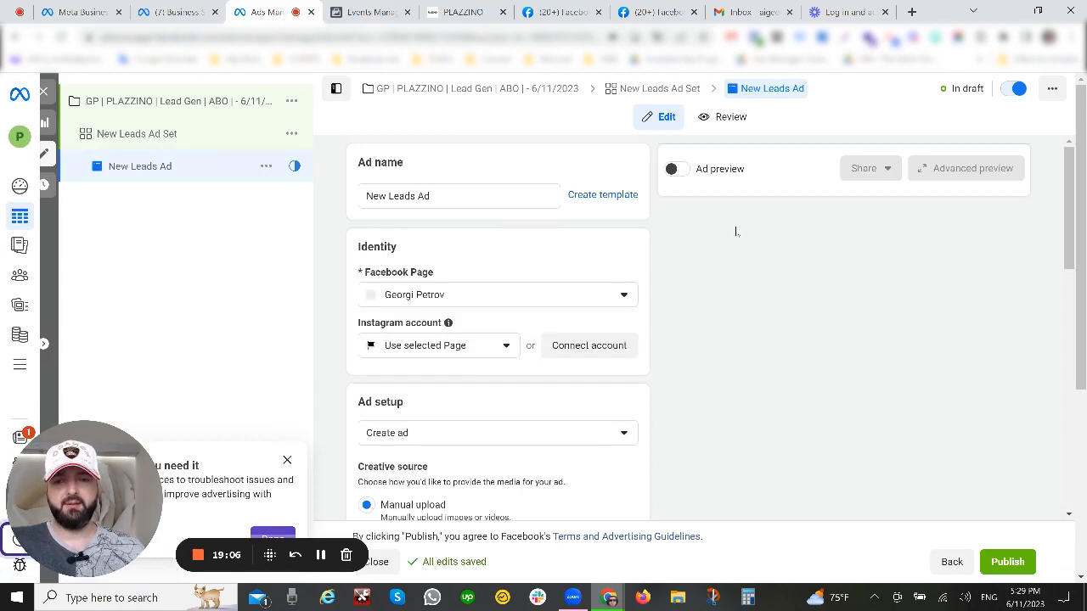
{"action": "scroll", "coordinate": [527, 285], "scroll_direction": "down", "scroll_amount": 9}
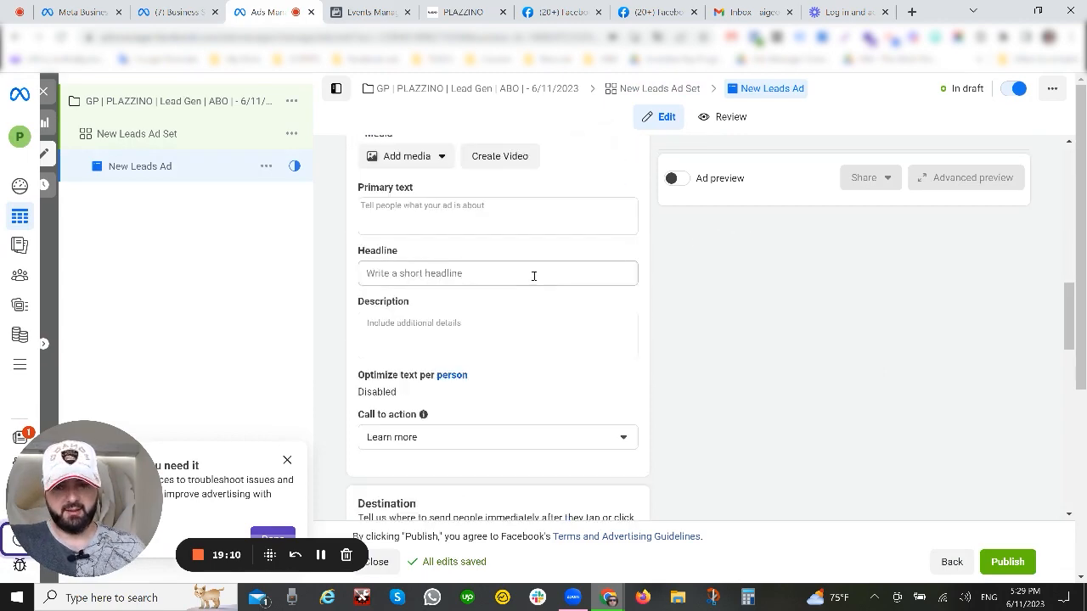
{"action": "scroll", "coordinate": [468, 218], "scroll_direction": "up", "scroll_amount": 2}
{"action": "left_click", "coordinate": [429, 298]}
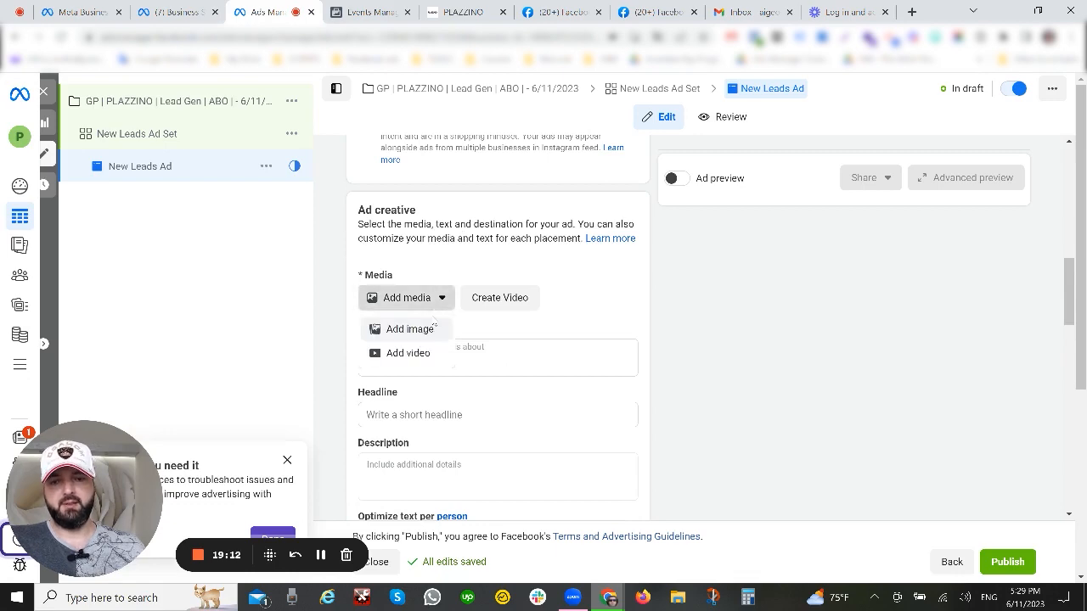
{"action": "left_click", "coordinate": [420, 330]}
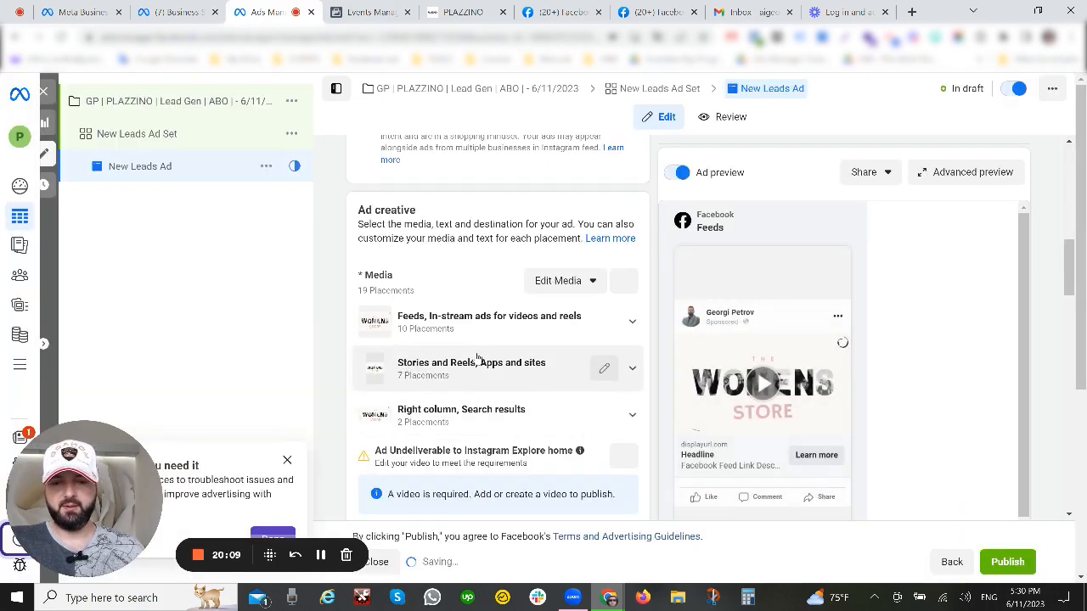
Set the ad's primary text to "Are you looking for a beauty solution? Our store will give you exactly that."
{"action": "scroll", "coordinate": [478, 361], "scroll_direction": "down", "scroll_amount": 3}
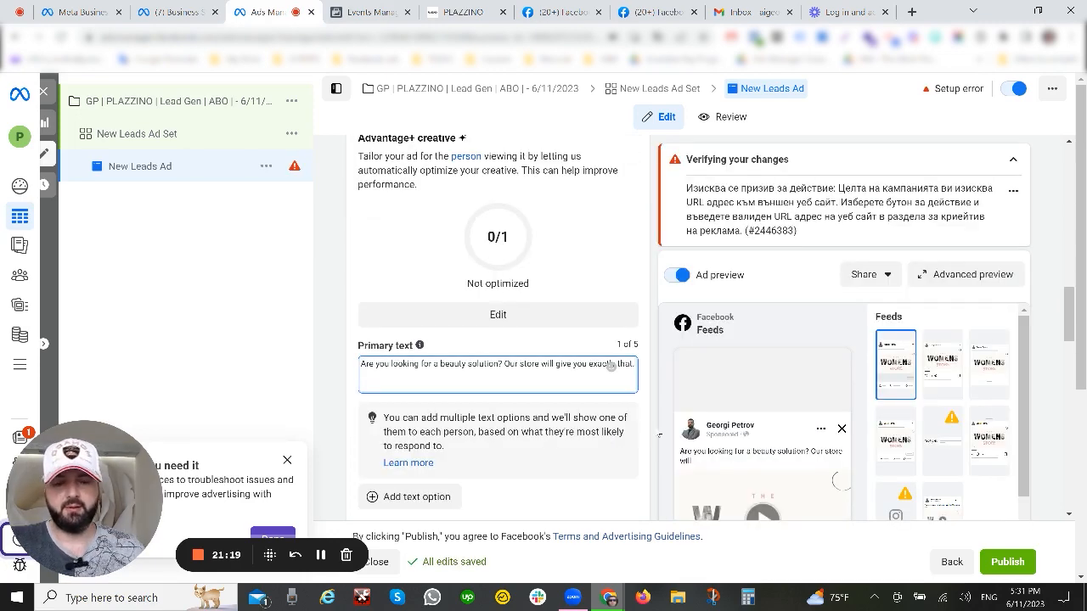
{"action": "left_click", "coordinate": [510, 348]}
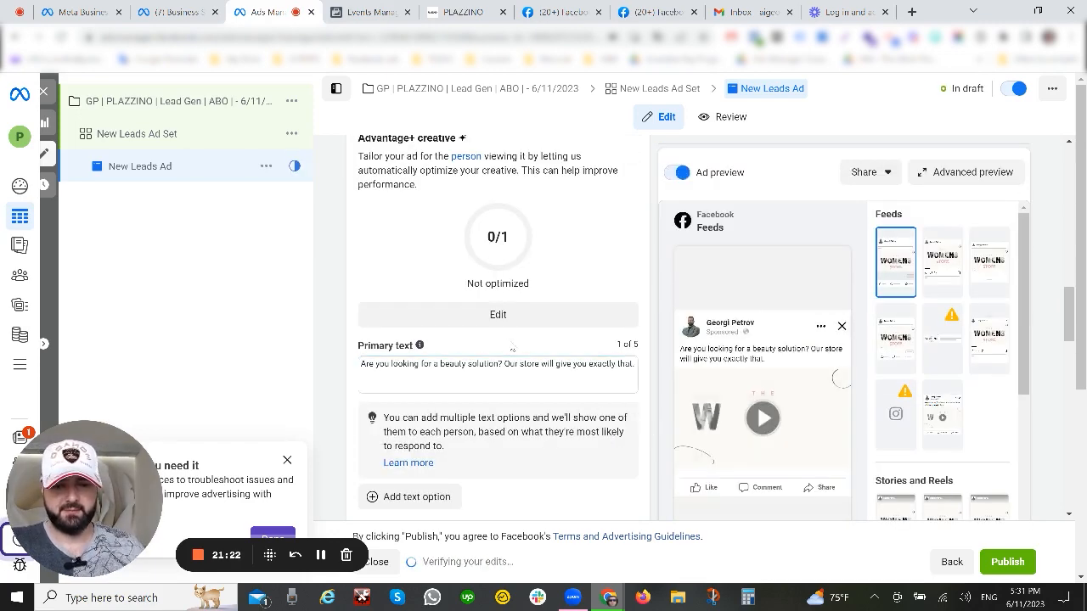
{"action": "scroll", "coordinate": [514, 357], "scroll_direction": "down", "scroll_amount": 2}
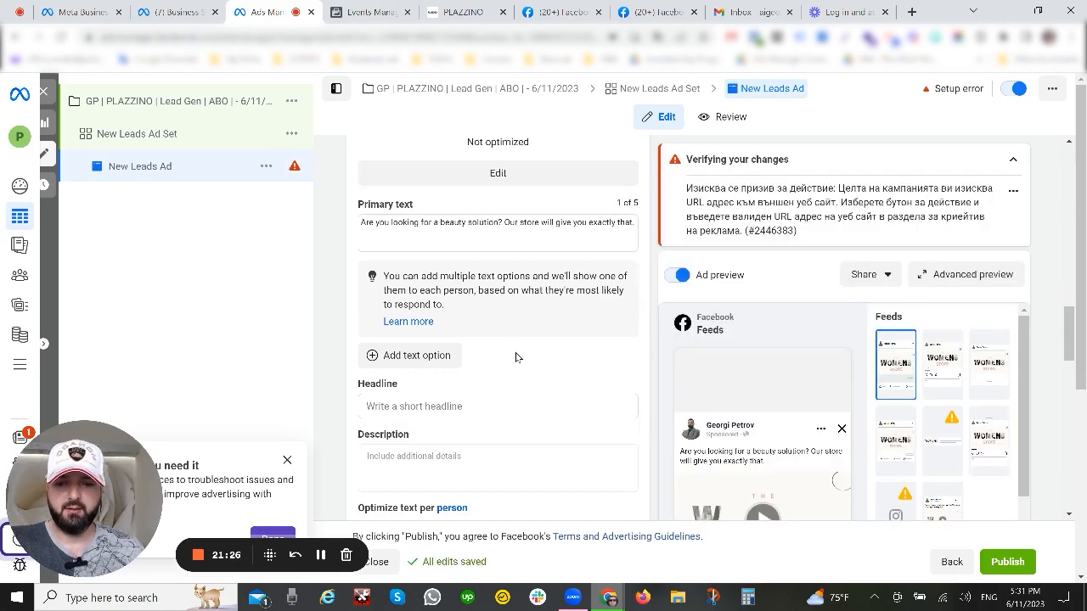
Set the ad's headline to "50% Off Storewide Till June 13" and leave the description empty
{"action": "left_click", "coordinate": [599, 399]}
{"action": "scroll", "coordinate": [601, 416], "scroll_direction": "down", "scroll_amount": 1}
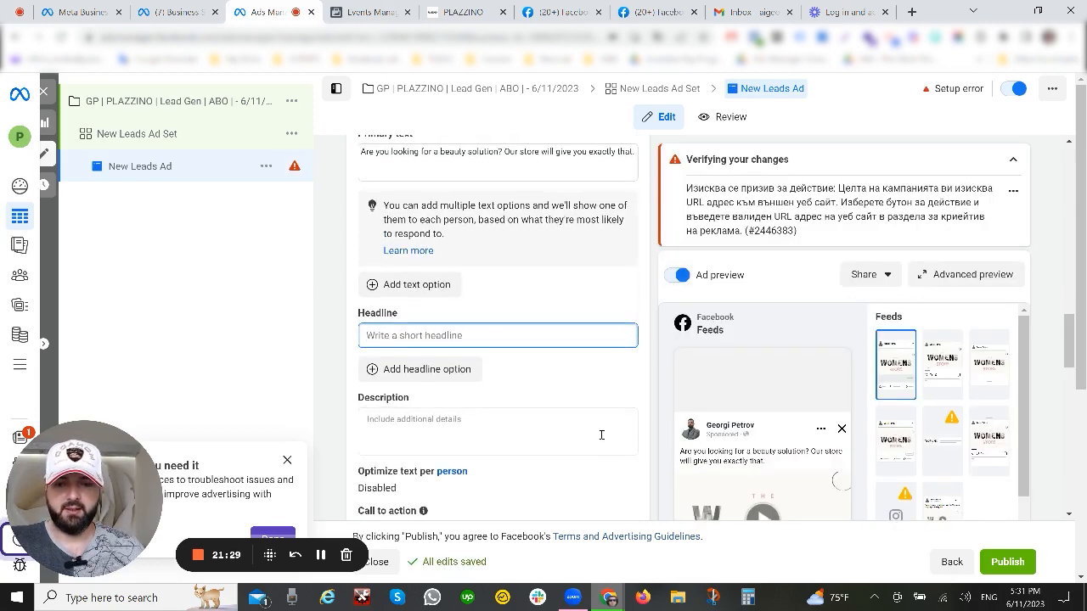
{"action": "left_click", "coordinate": [493, 430]}
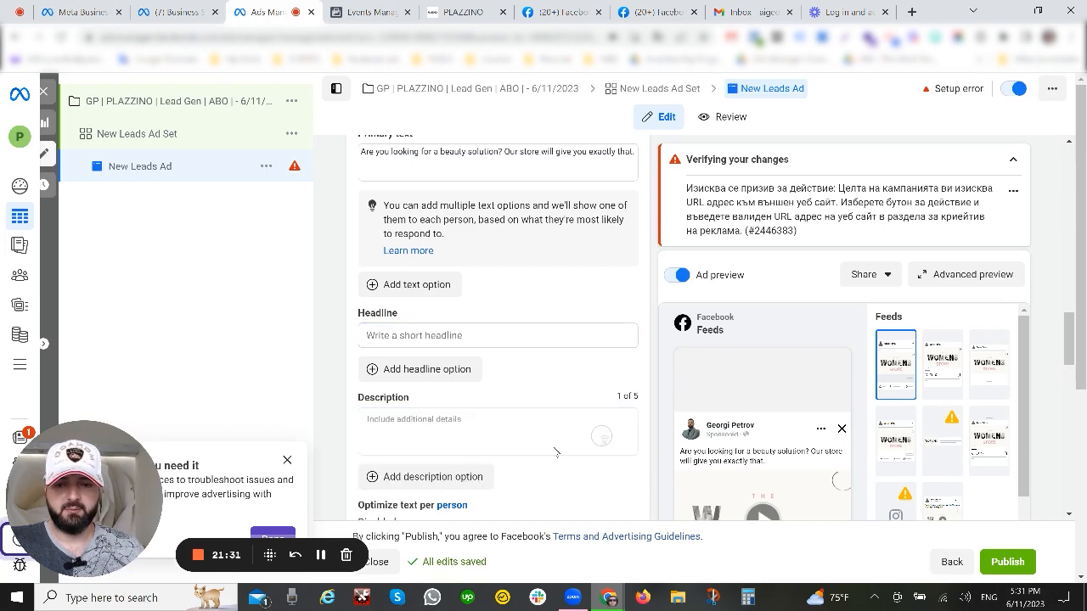
{"action": "left_click", "coordinate": [510, 334]}
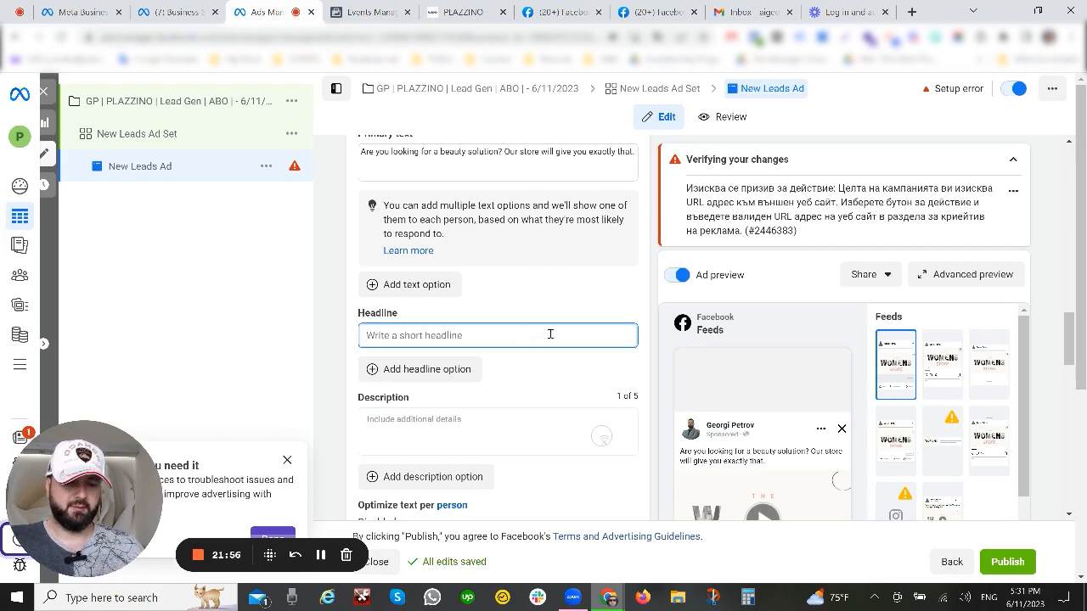
{"action": "scroll", "coordinate": [773, 382], "scroll_direction": "down", "scroll_amount": 3}
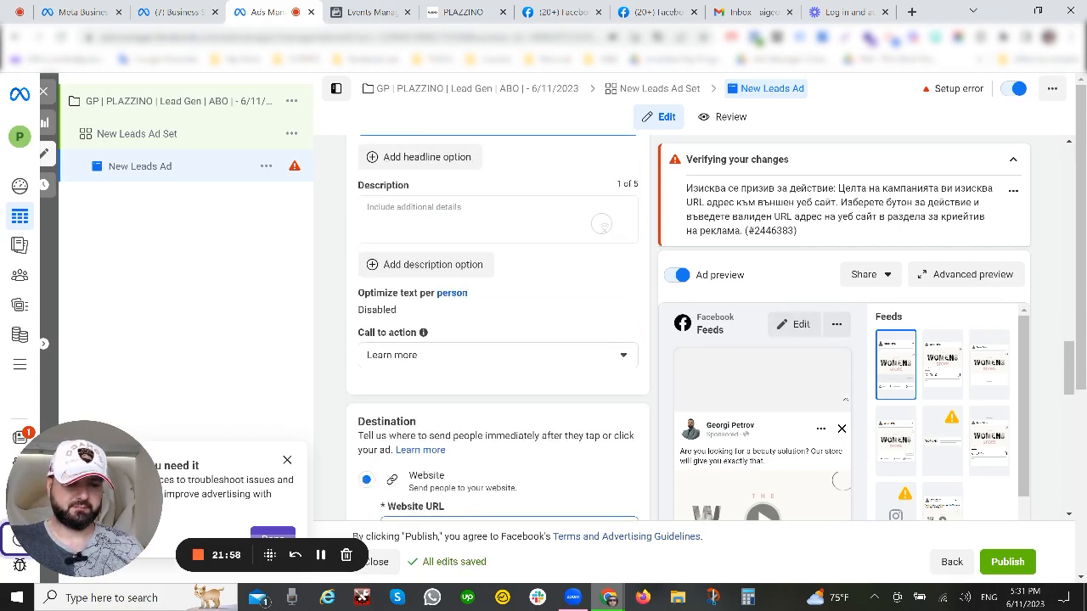
{"action": "left_click", "coordinate": [468, 284]}
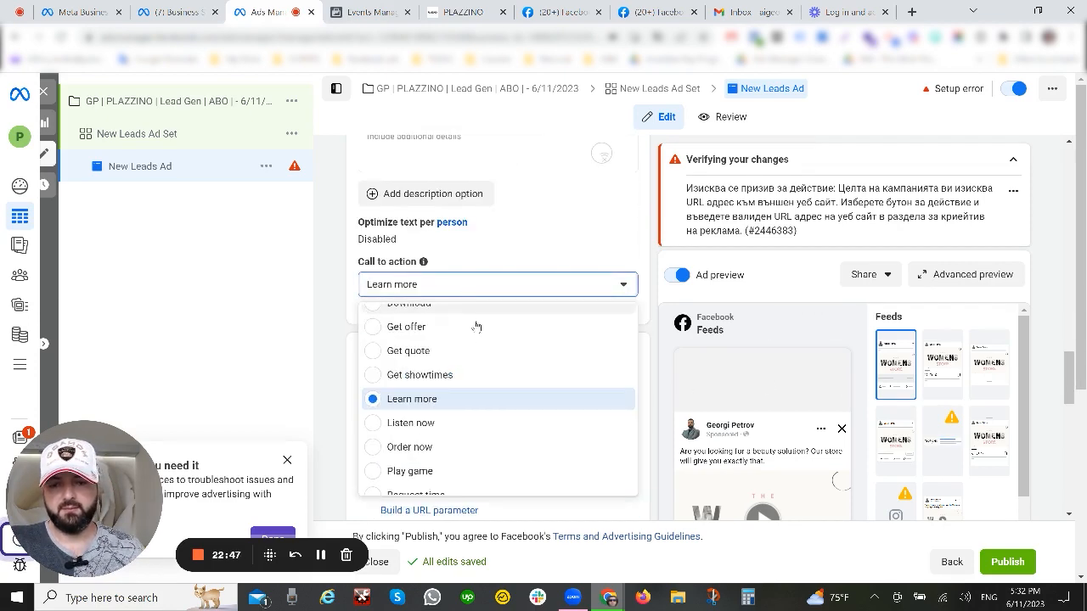
{"action": "scroll", "coordinate": [498, 434], "scroll_direction": "down", "scroll_amount": 1}
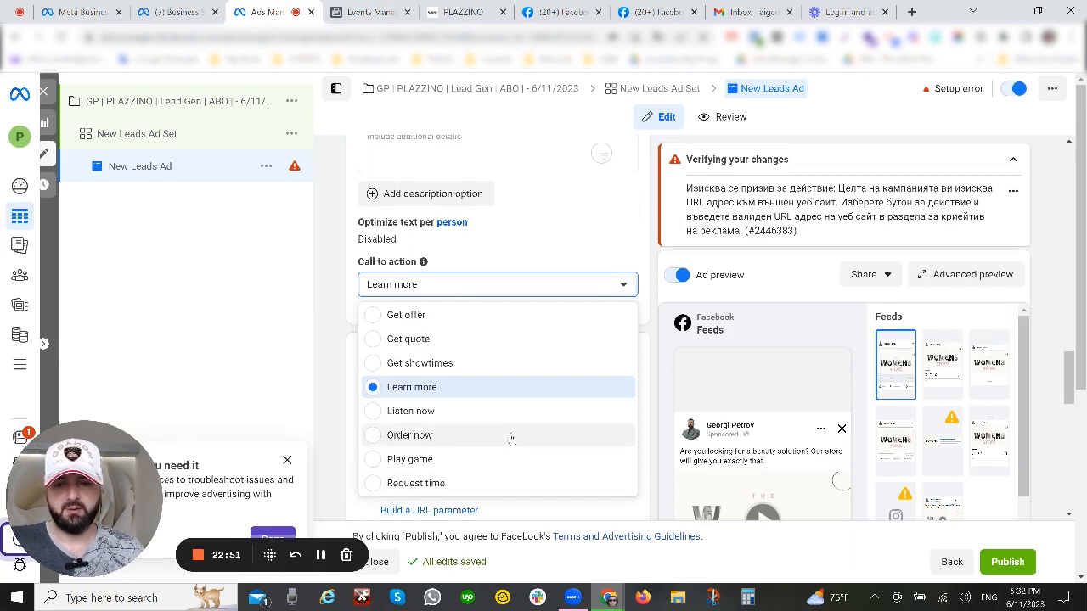
{"action": "scroll", "coordinate": [504, 437], "scroll_direction": "down", "scroll_amount": 3}
{"action": "scroll", "coordinate": [505, 438], "scroll_direction": "up", "scroll_amount": 1}
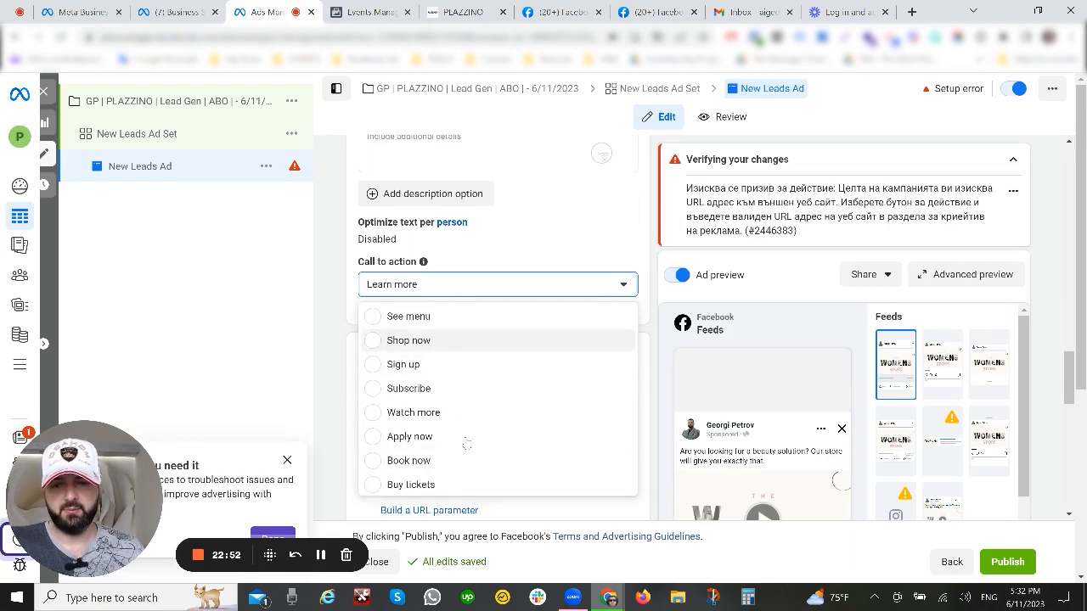
{"action": "left_click", "coordinate": [409, 339]}
{"action": "scroll", "coordinate": [475, 340], "scroll_direction": "down", "scroll_amount": 3}
{"action": "left_click", "coordinate": [443, 246]}
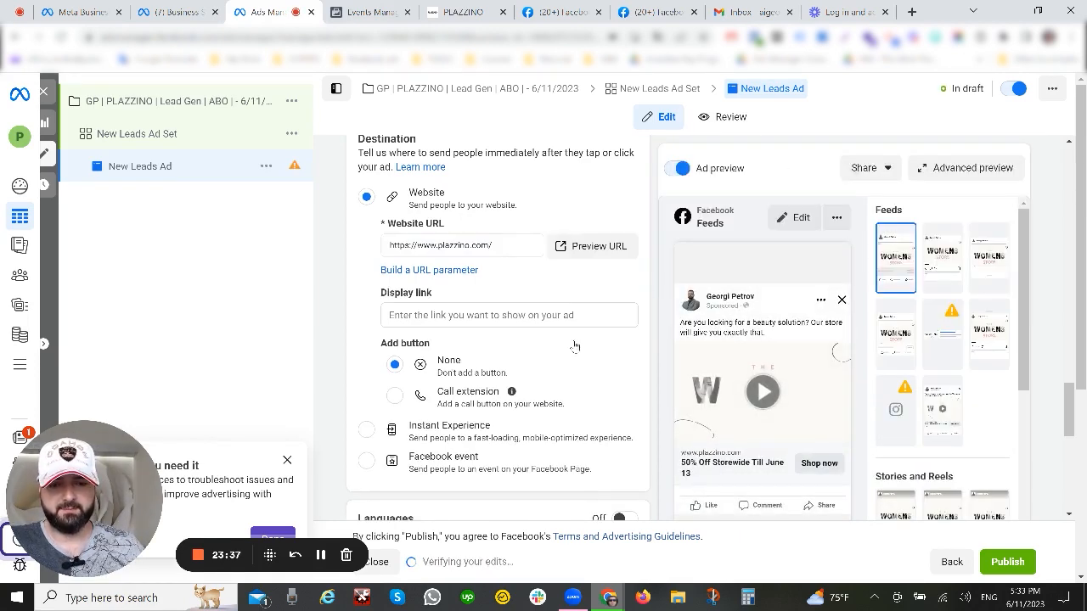
Check the ad's tracking settings and rename the ad as "Ad 1 - Original - Shop now - Post ID"
{"action": "scroll", "coordinate": [574, 345], "scroll_direction": "down", "scroll_amount": 6}
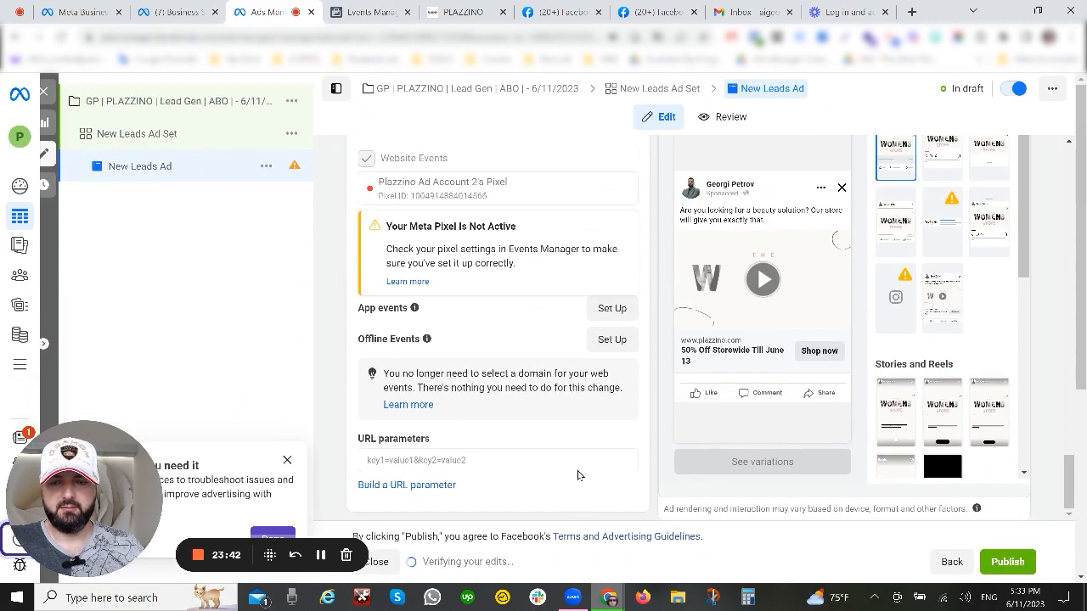
{"action": "scroll", "coordinate": [578, 475], "scroll_direction": "up", "scroll_amount": 15}
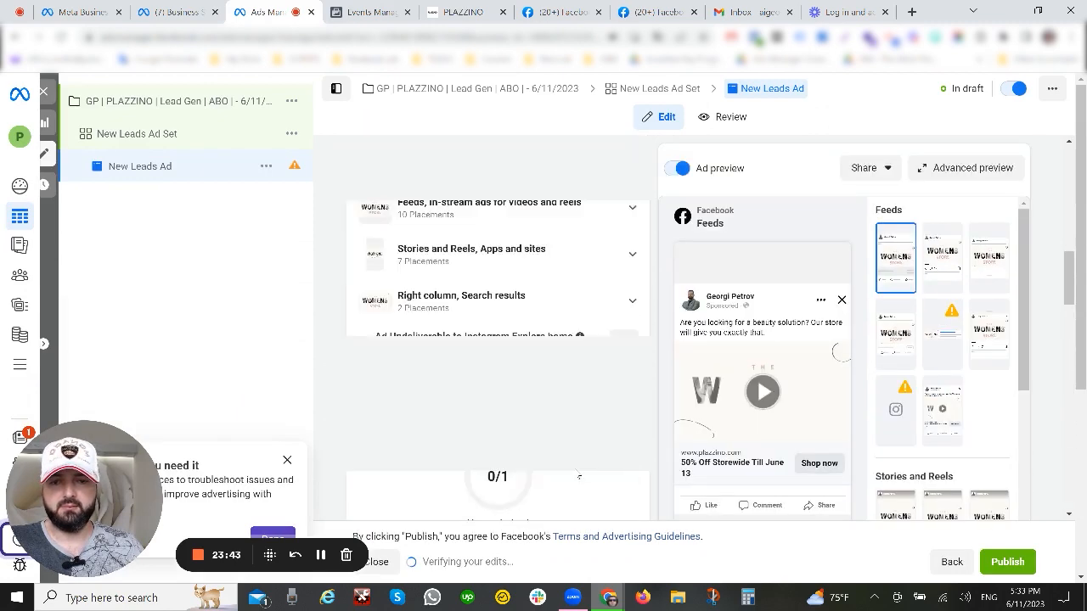
{"action": "scroll", "coordinate": [579, 477], "scroll_direction": "up", "scroll_amount": 8}
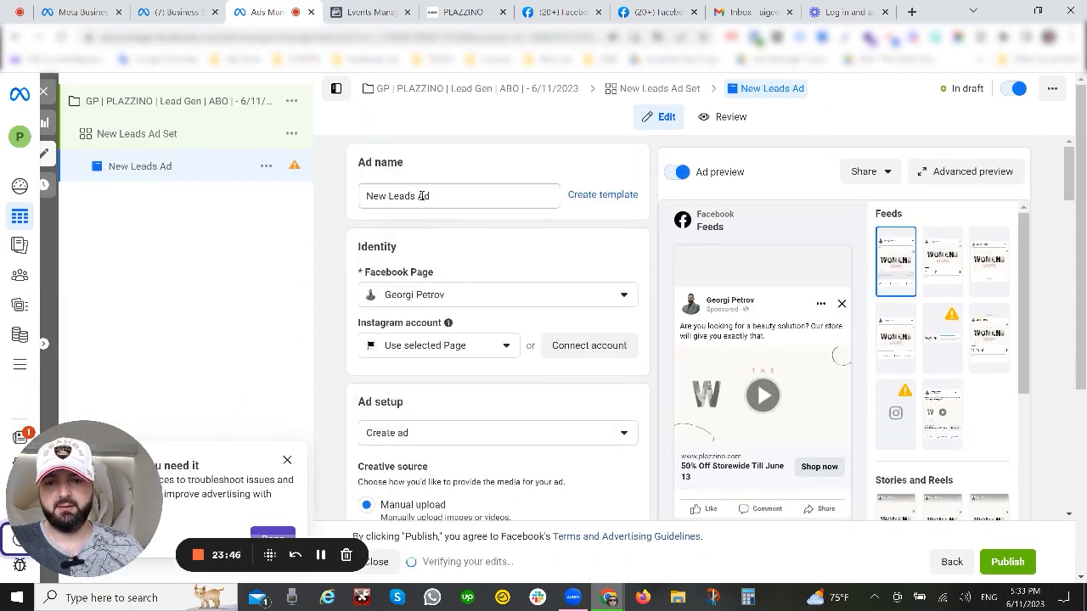
{"action": "left_click", "coordinate": [422, 196]}
{"action": "key", "text": "ctrl+a"}
{"action": "type", "text": "Ad"}
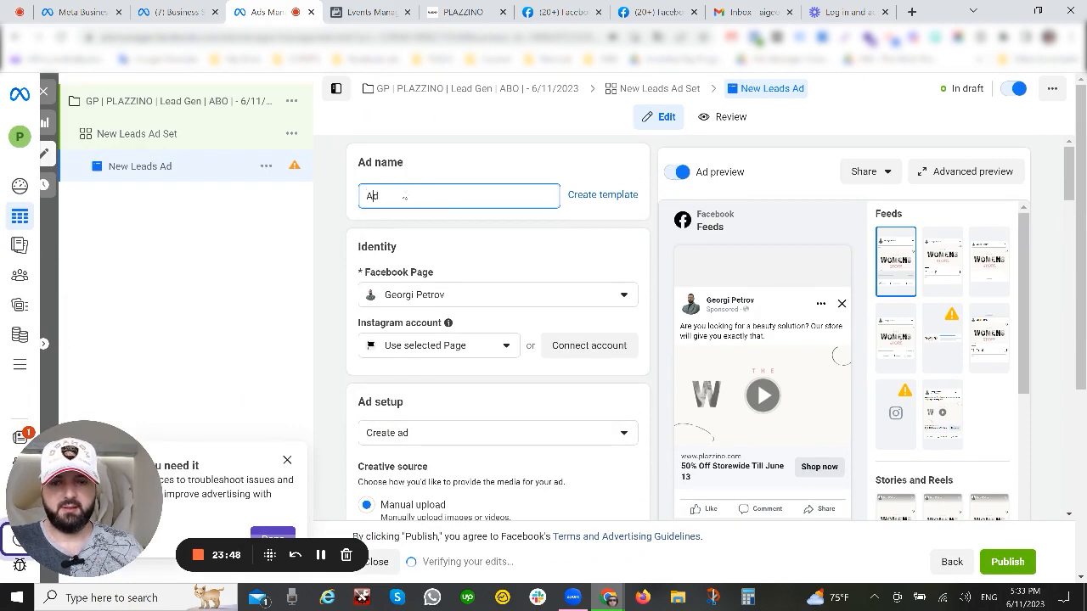
{"action": "type", "text": " 1"}
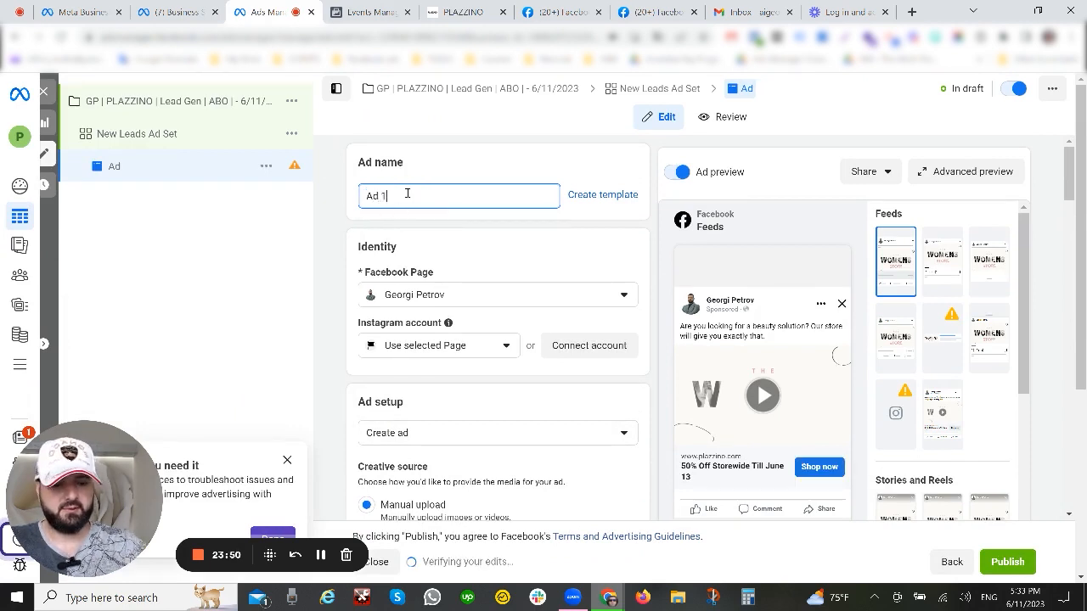
{"action": "type", "text": " -"}
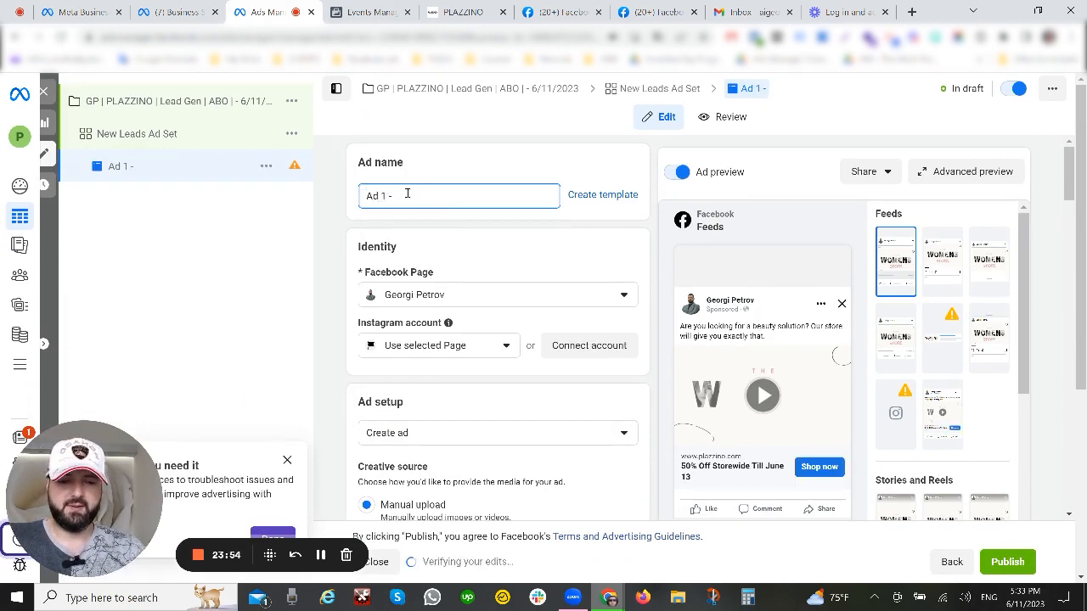
{"action": "type", "text": " Original -"}
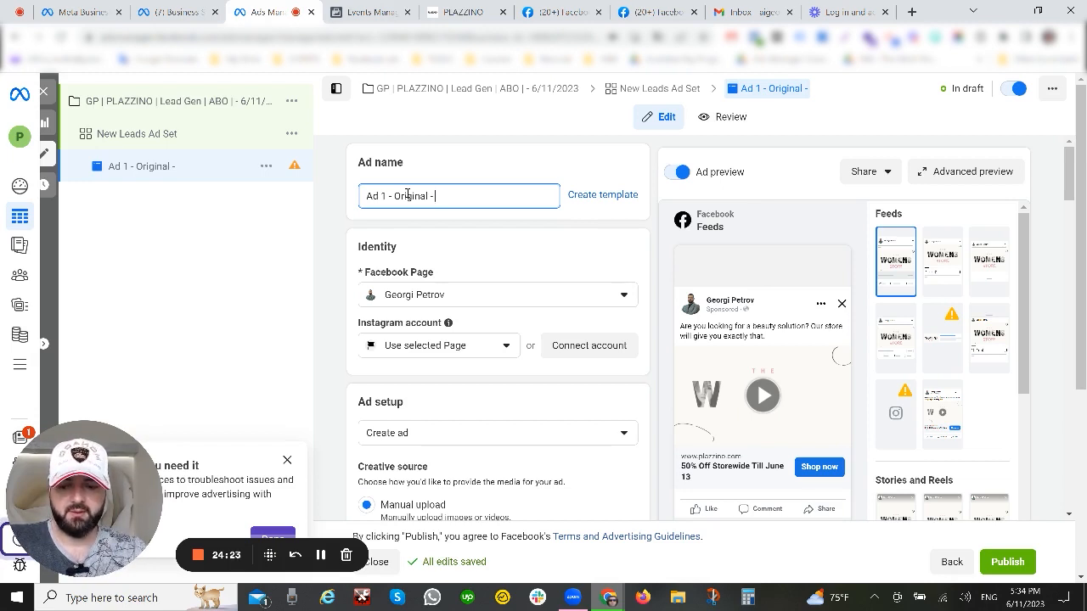
{"action": "type", "text": "Shop now - Post ID"}
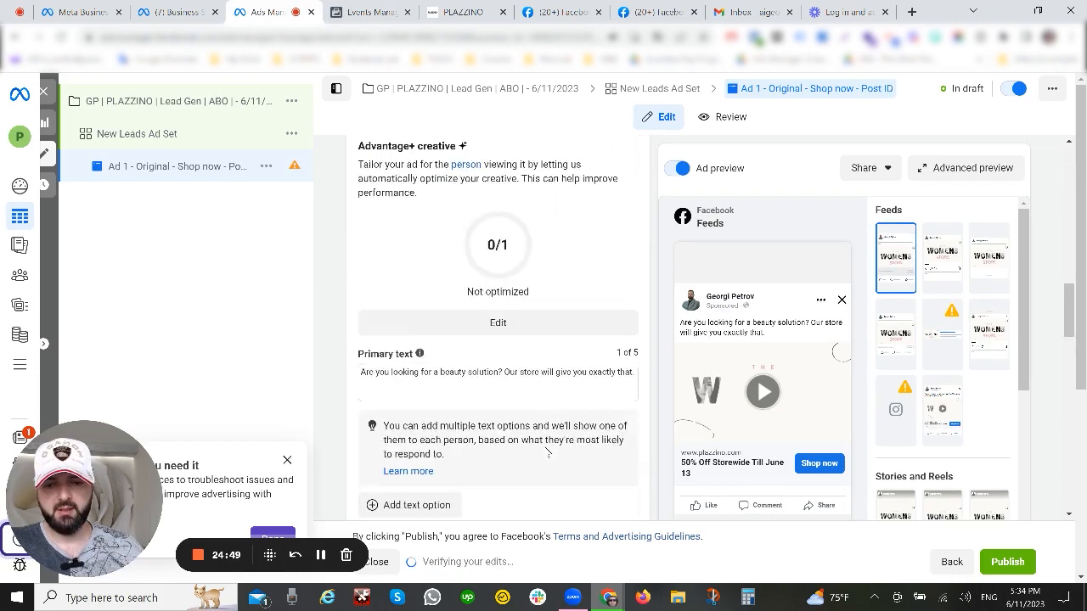
Review the ad's creative and destination settings and publish the campaign
{"action": "scroll", "coordinate": [548, 452], "scroll_direction": "down", "scroll_amount": 5}
{"action": "scroll", "coordinate": [548, 453], "scroll_direction": "down", "scroll_amount": 5}
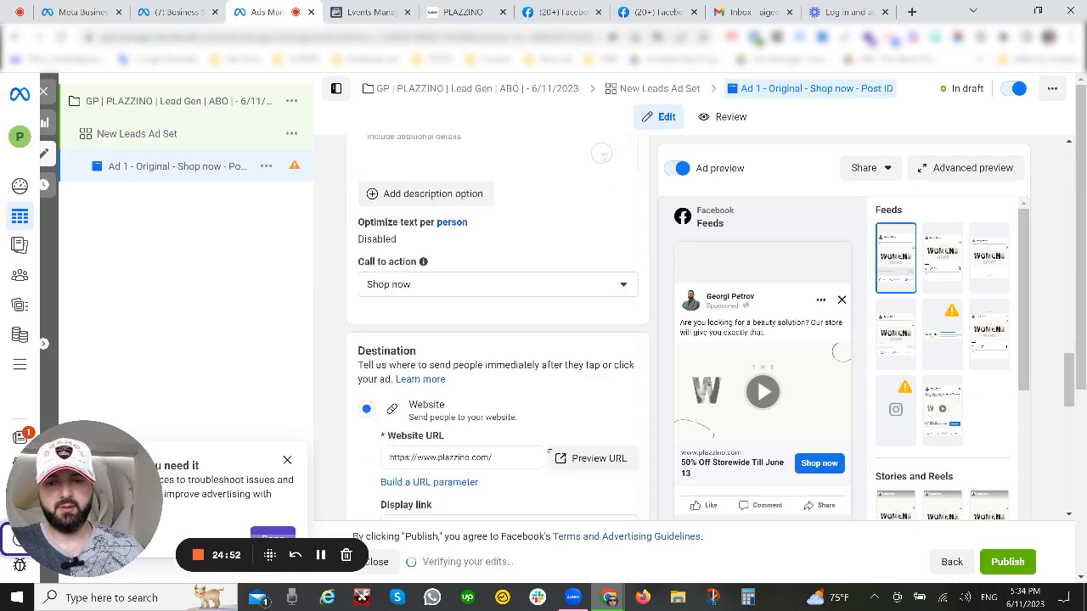
{"action": "scroll", "coordinate": [546, 449], "scroll_direction": "down", "scroll_amount": 3}
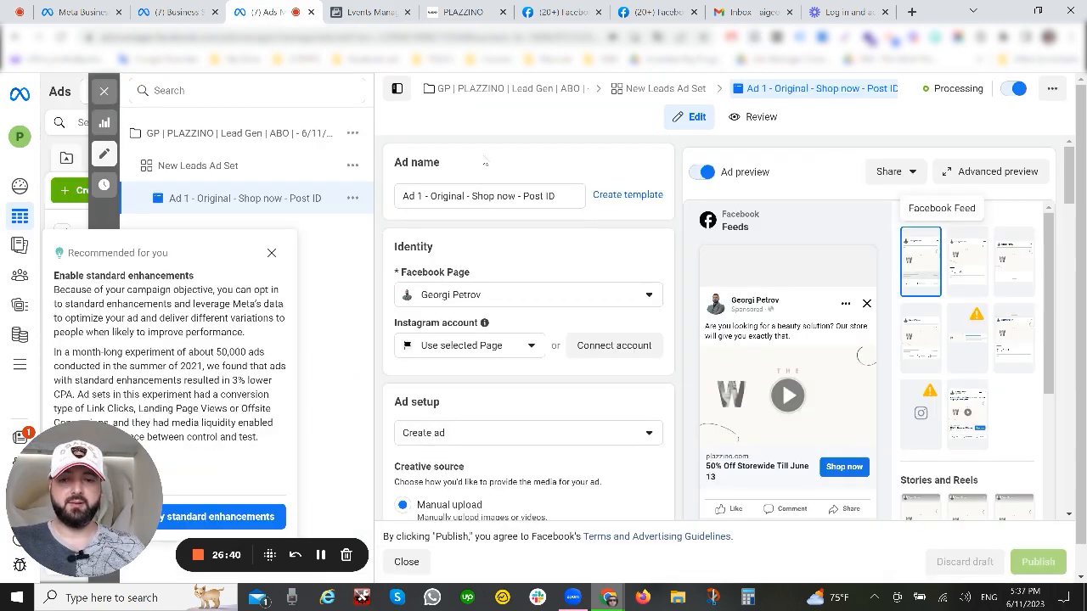
Dismiss the recommendation, close the ad editor and the column filter tip, and open the campaigns list
{"action": "left_click", "coordinate": [271, 252]}
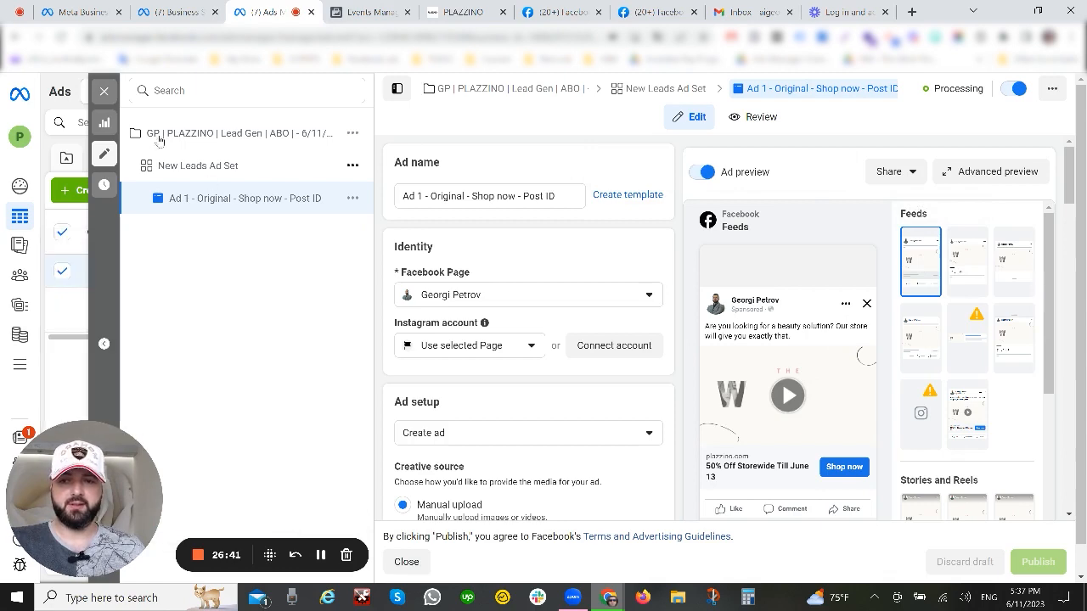
{"action": "left_click", "coordinate": [105, 91]}
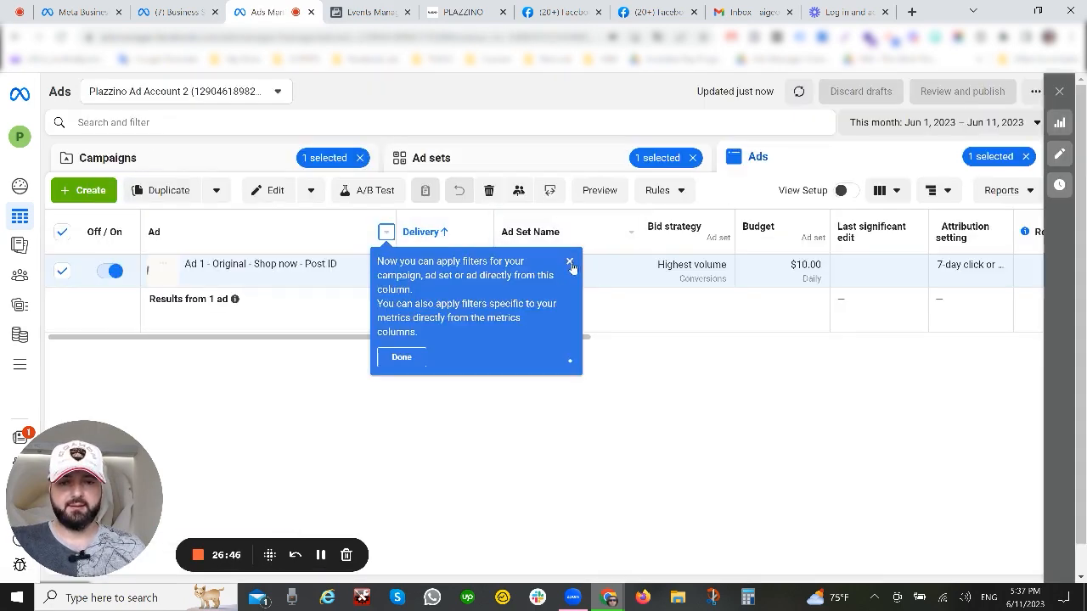
{"action": "left_click", "coordinate": [570, 262]}
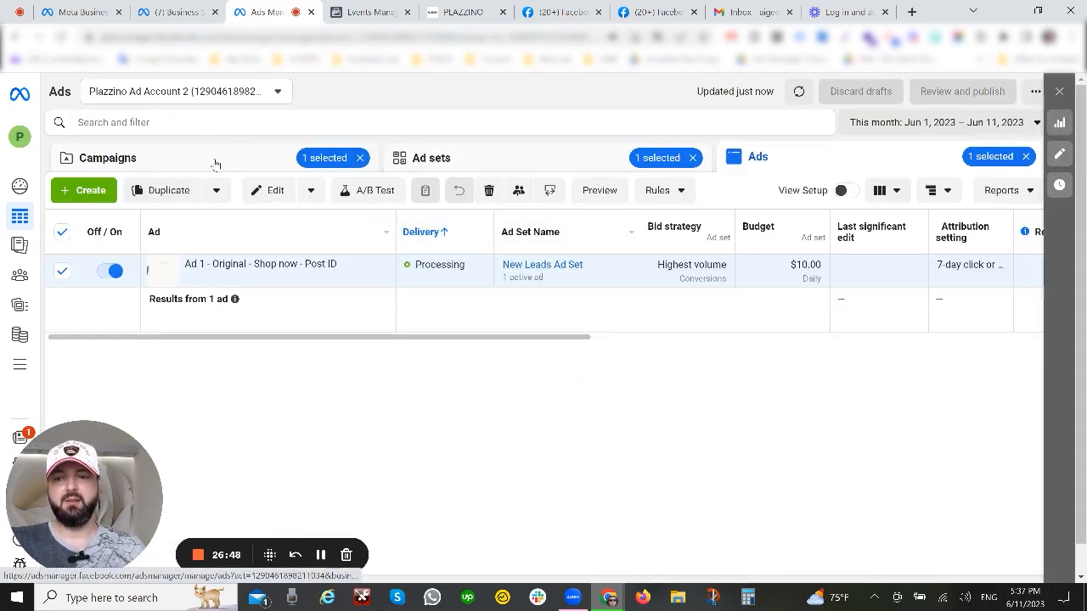
{"action": "left_click", "coordinate": [219, 168]}
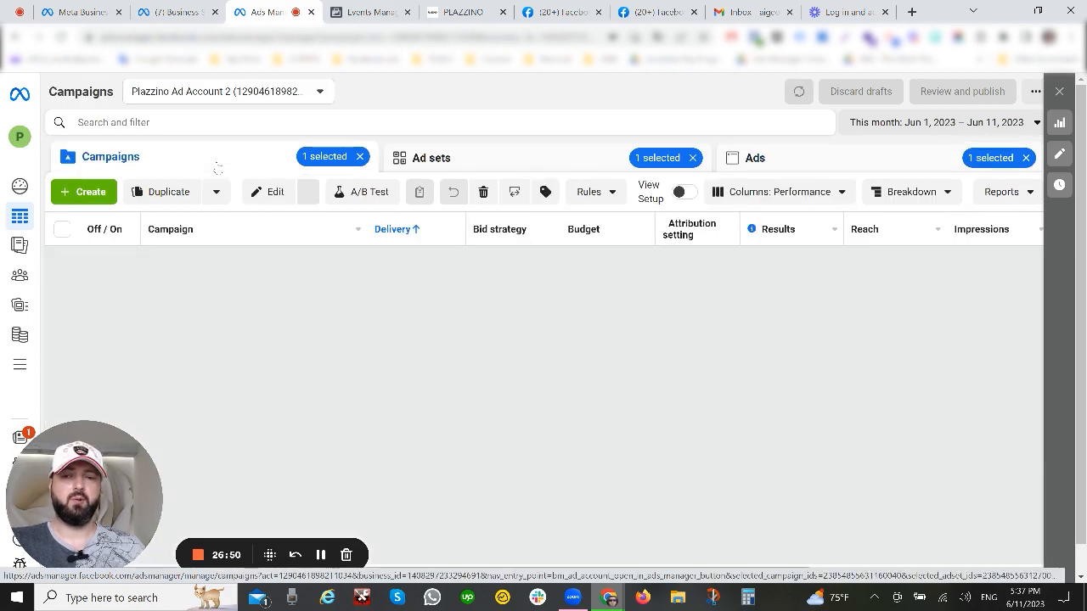